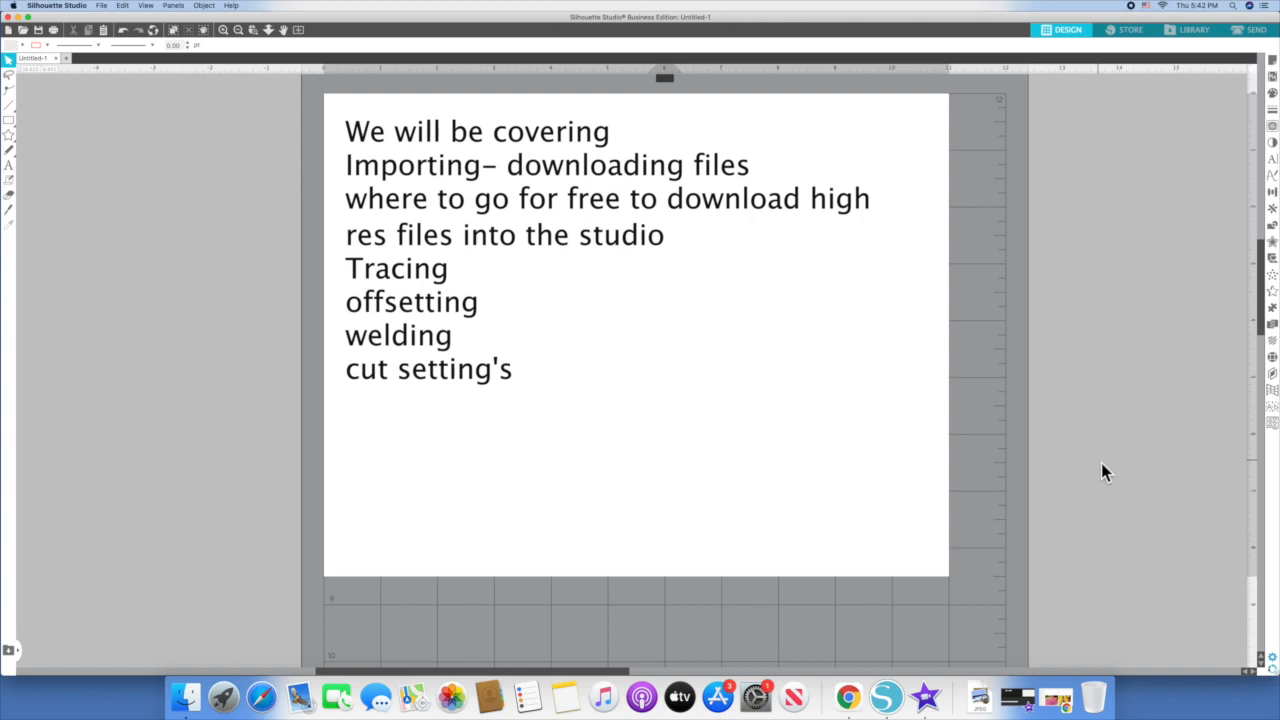
Step: Move the topic list text off the page into the empty area beside it and scale it down to about 5.2 in wide
left_click_drag(478, 145, 4, 234)
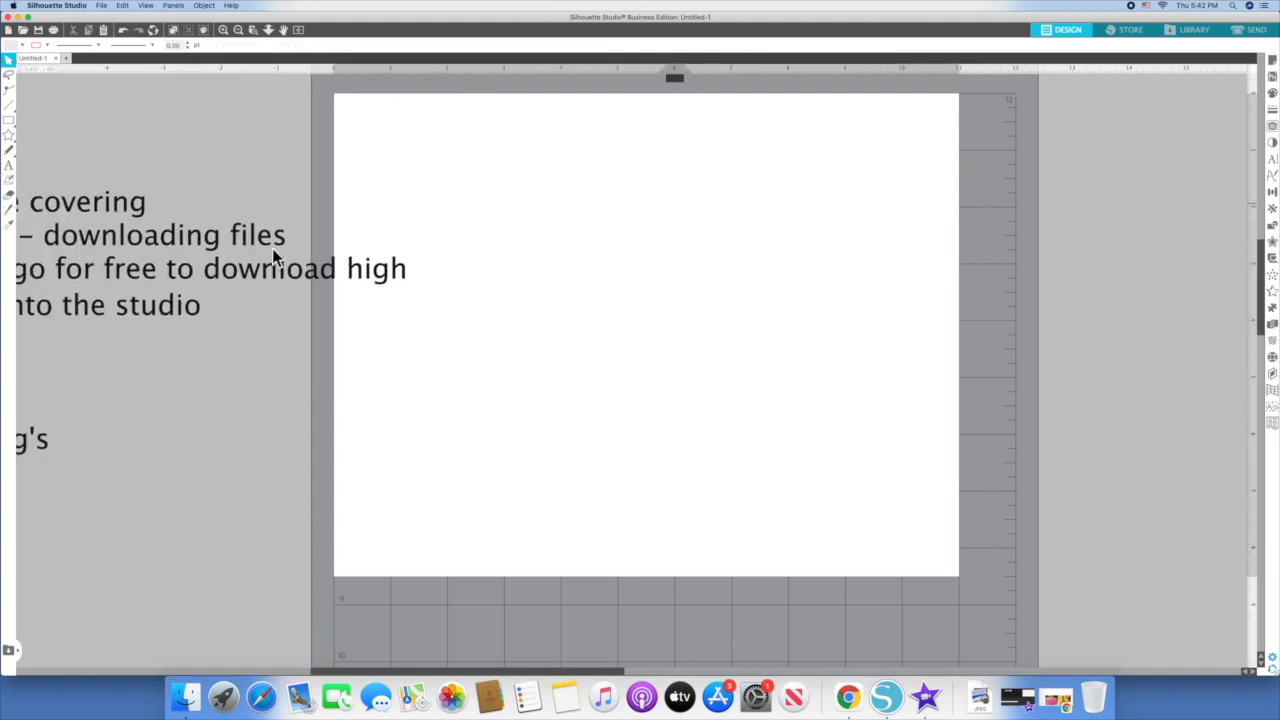
left_click_drag(235, 243, 170, 207)
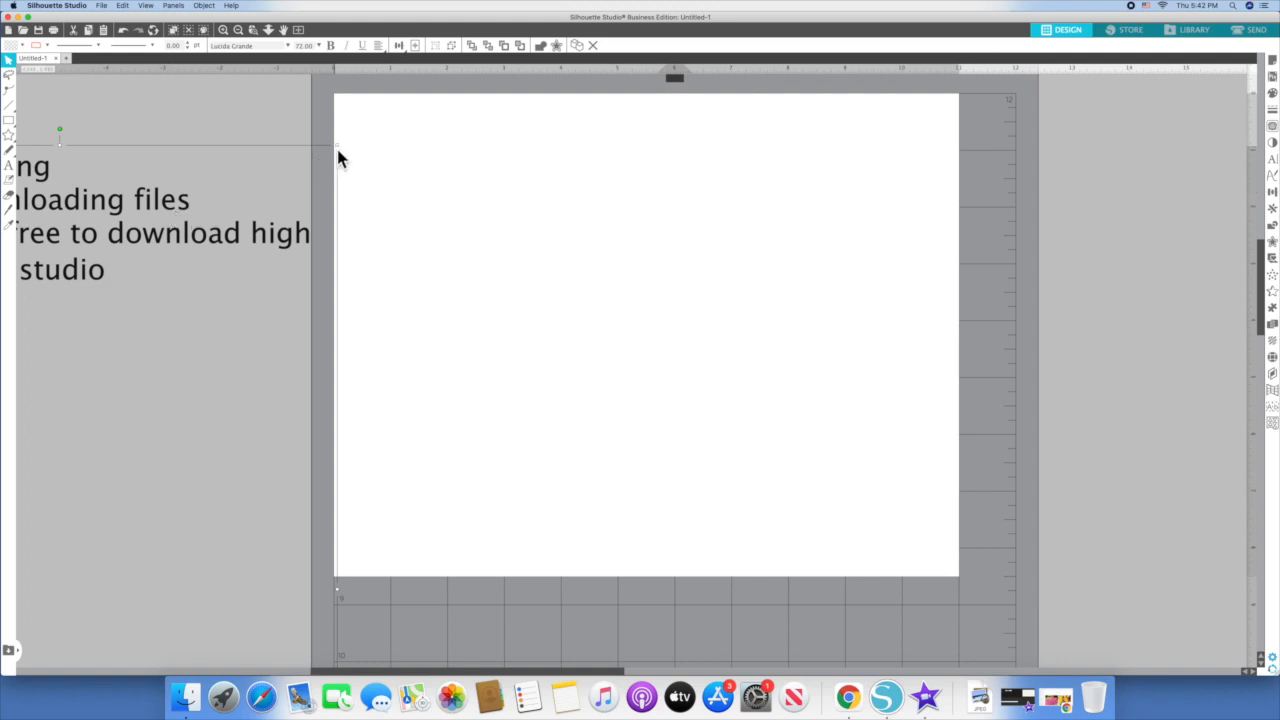
left_click_drag(343, 151, 134, 277)
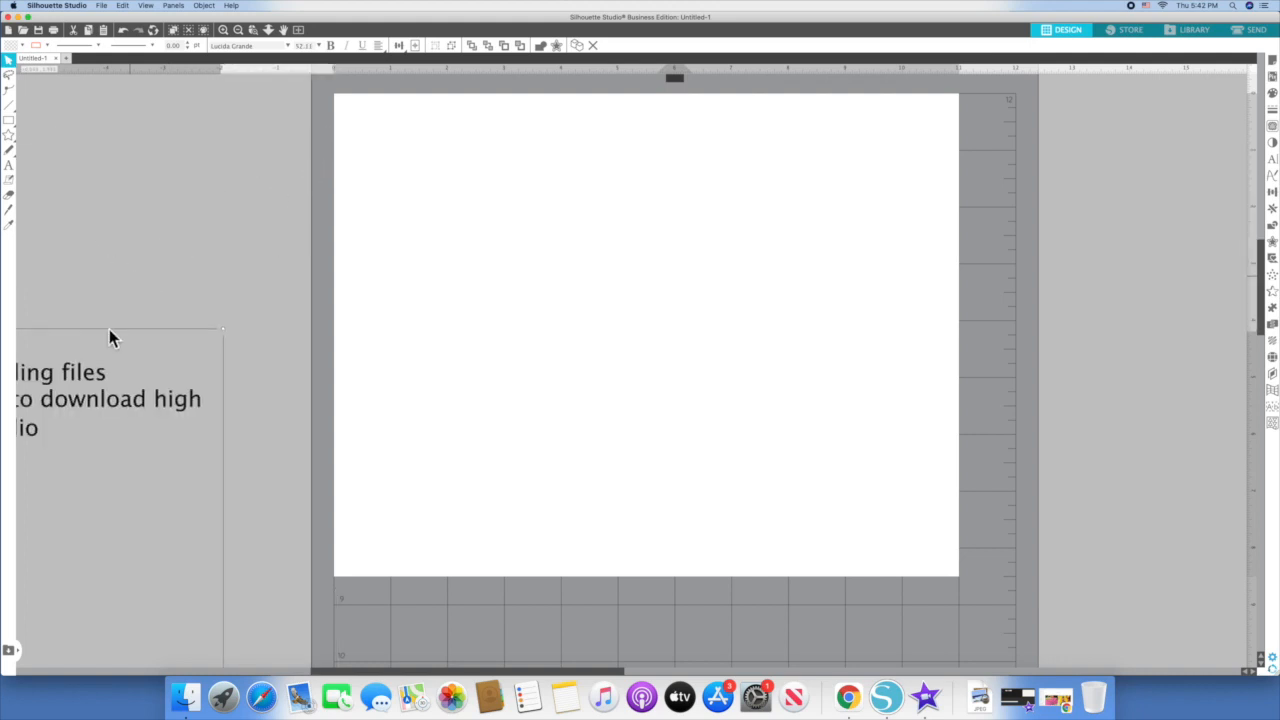
left_click_drag(98, 372, 228, 157)
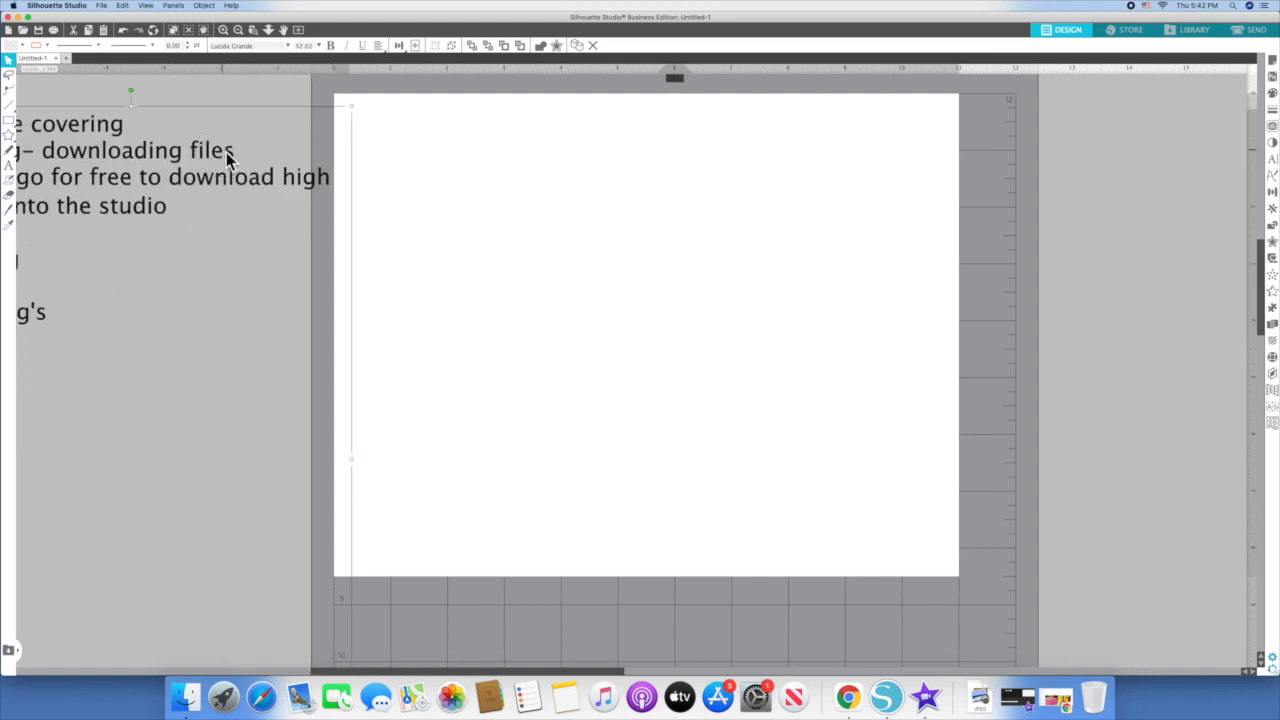
left_click_drag(356, 113, 138, 330)
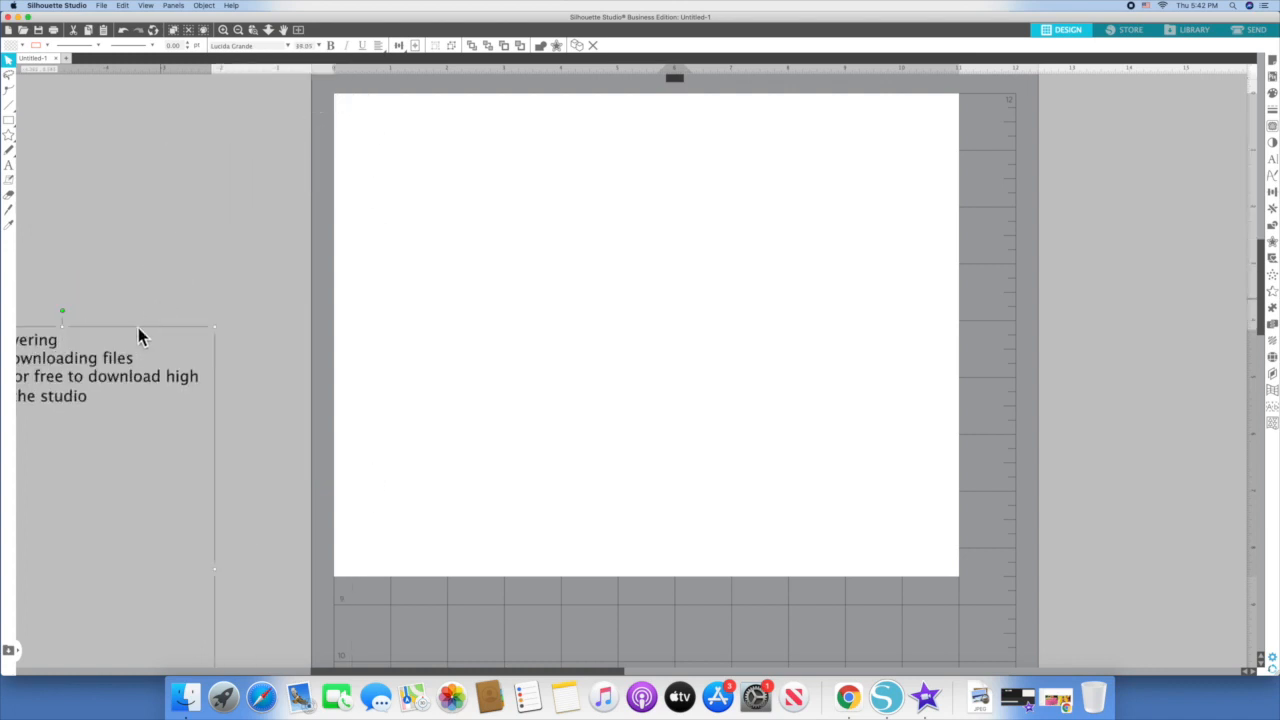
left_click_drag(128, 376, 222, 161)
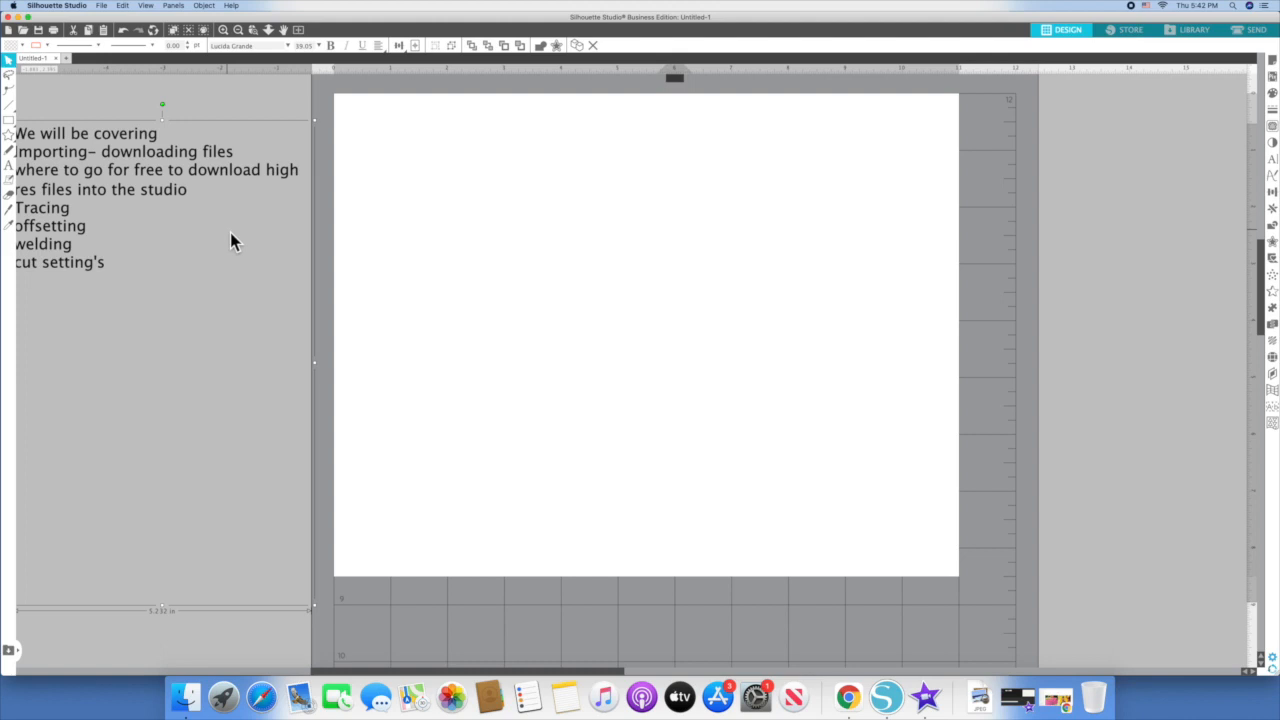
Step: Switch to Chrome, close the open website page and search Google for "hiclipart"
left_click(850, 700)
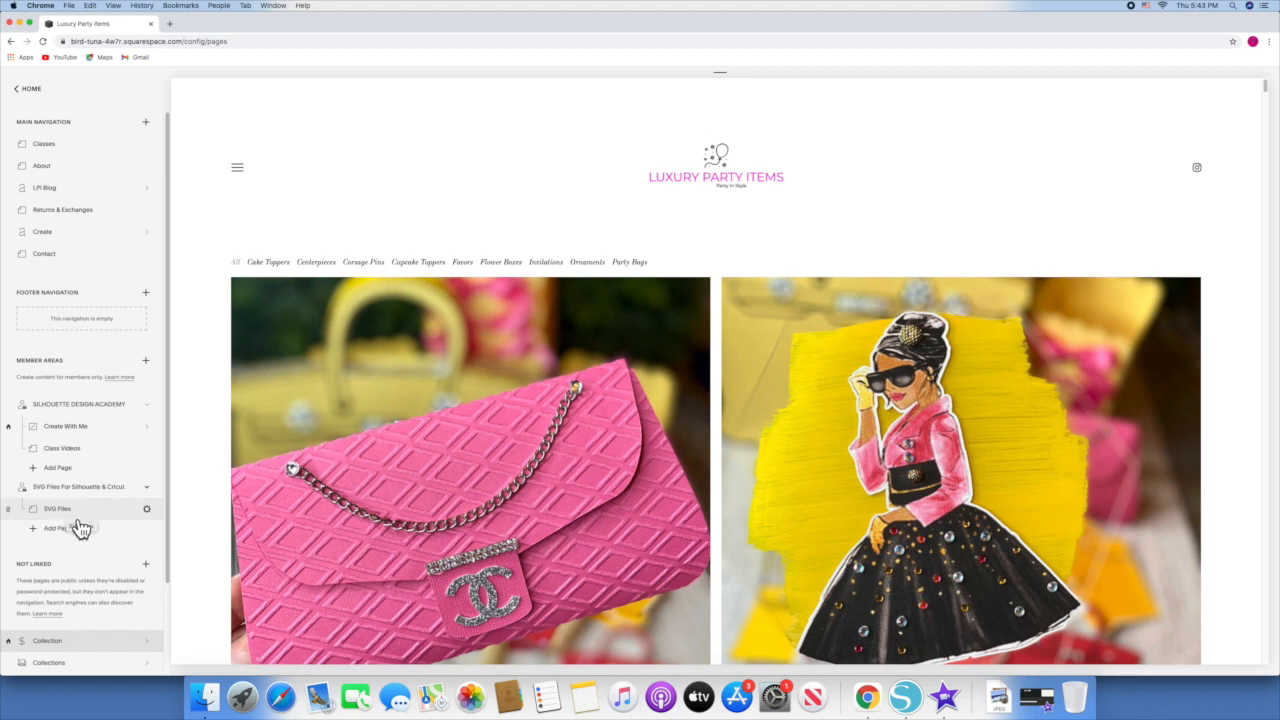
left_click(151, 24)
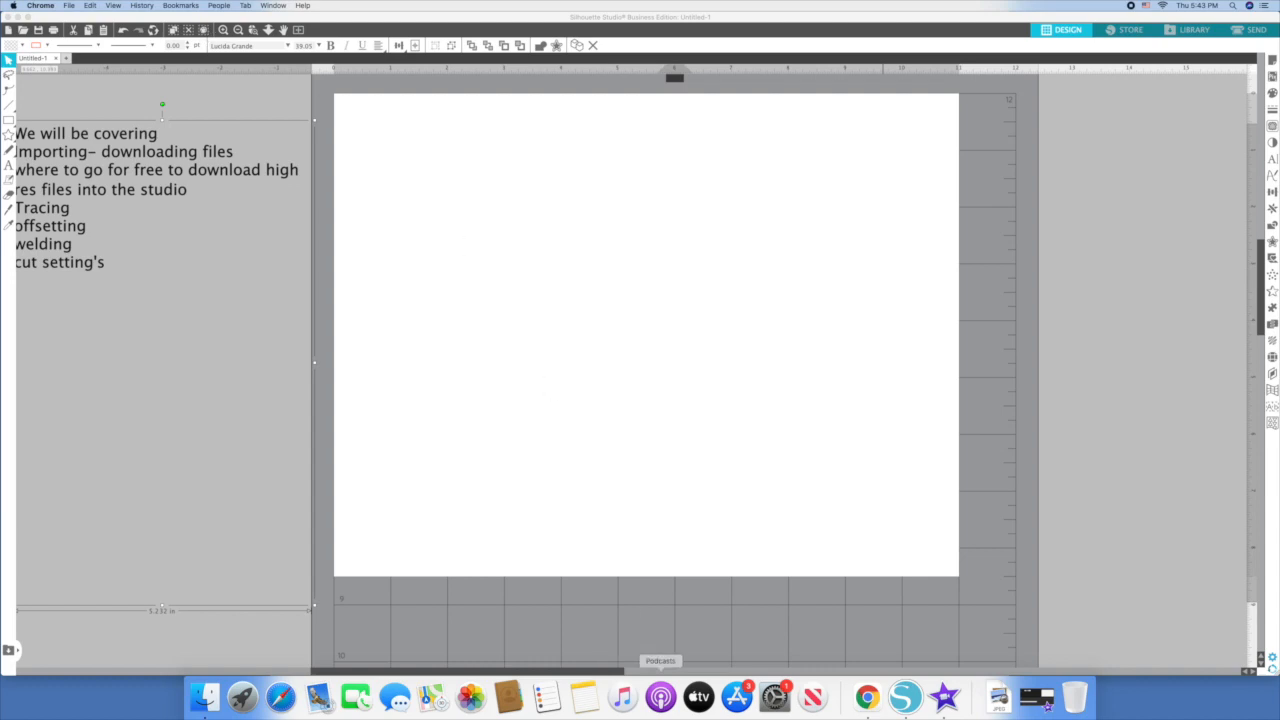
left_click(870, 700)
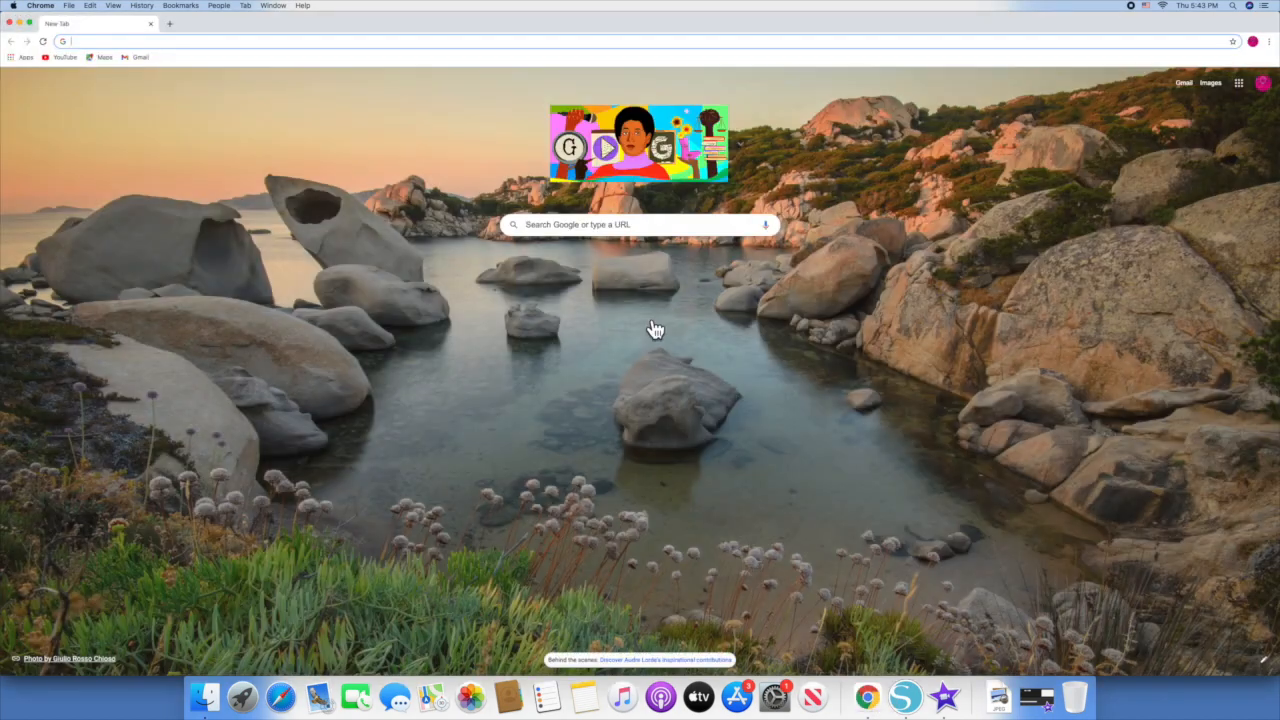
left_click(586, 224)
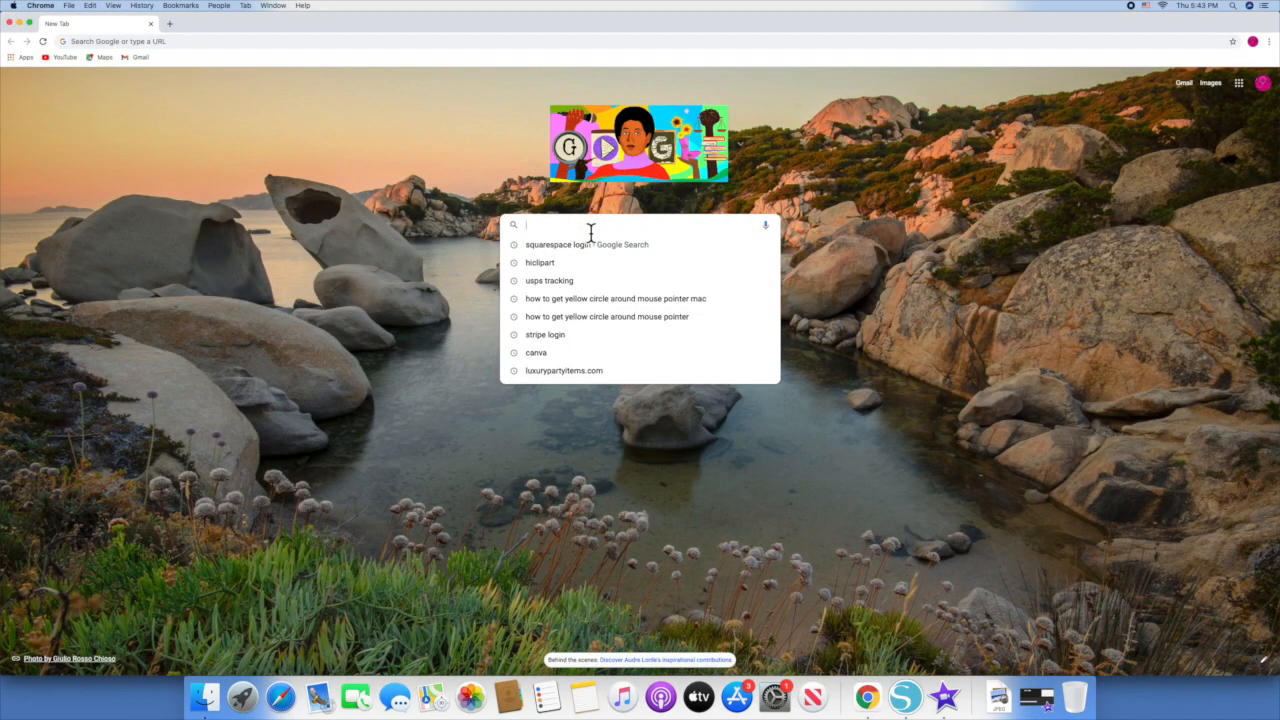
type("hiclip")
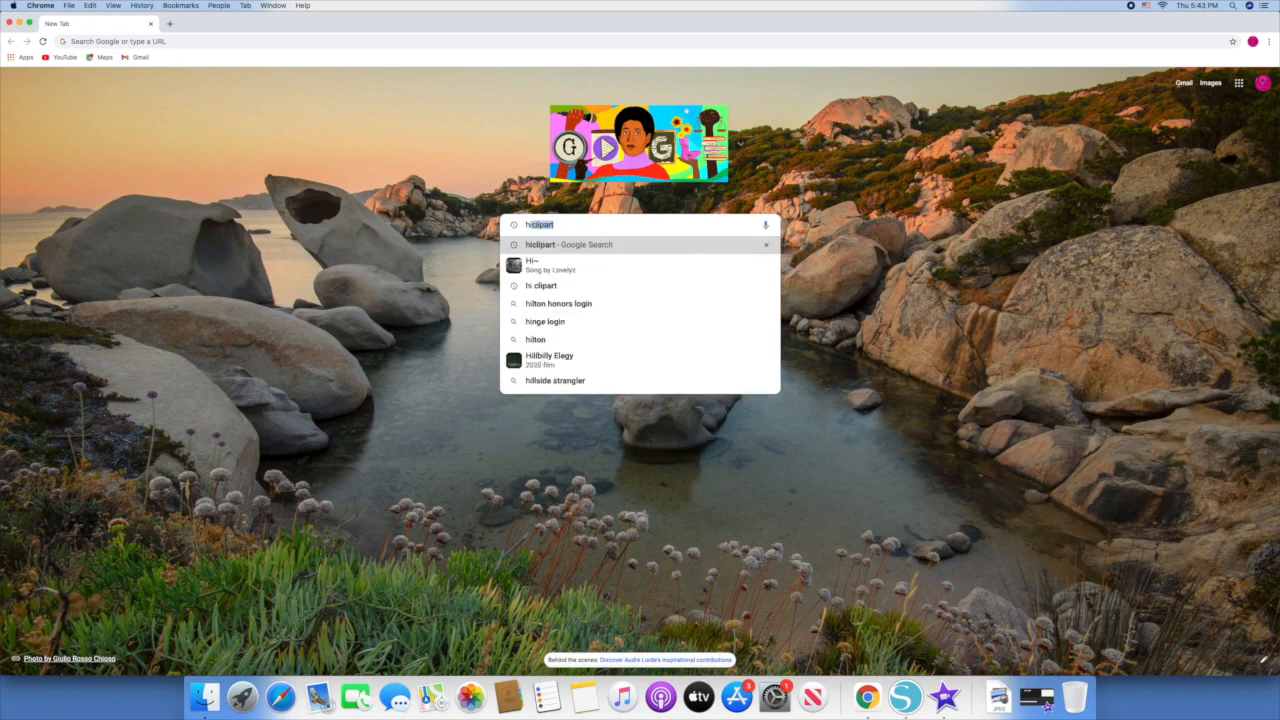
type("art")
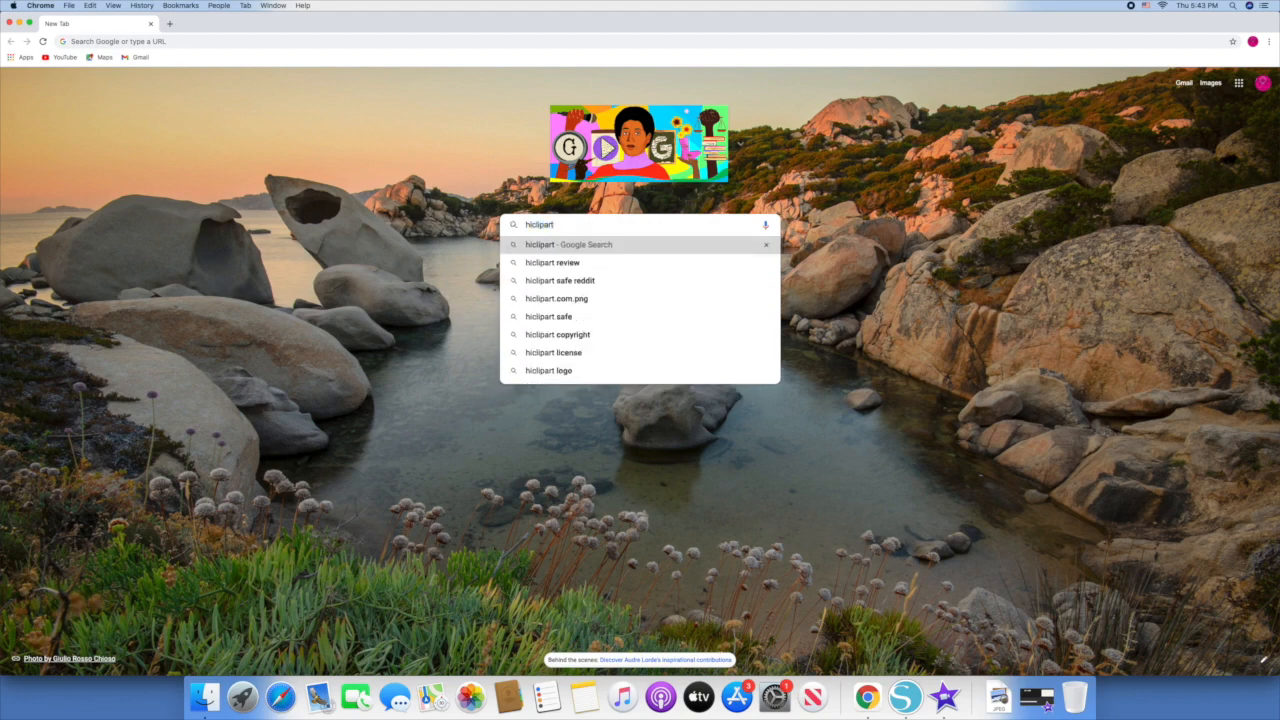
key("Return")
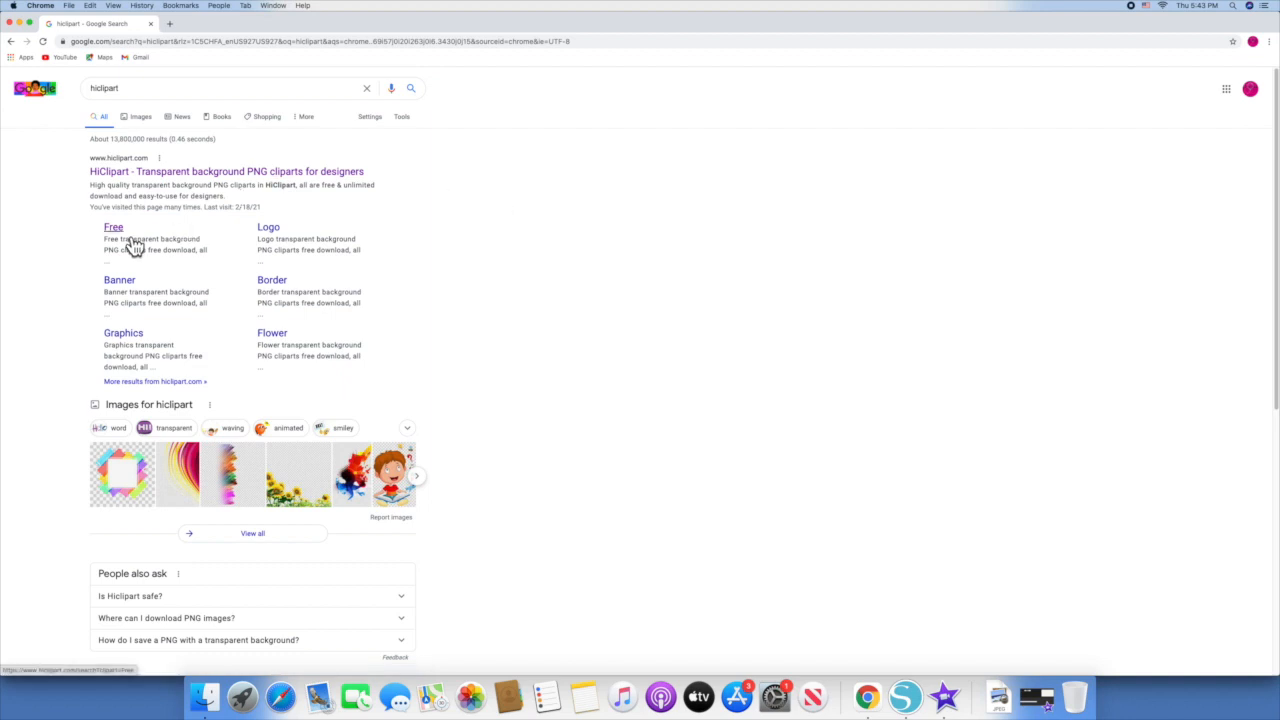
Step: Open the HiClipart website and search its cliparts for "playstation controller"
left_click(212, 174)
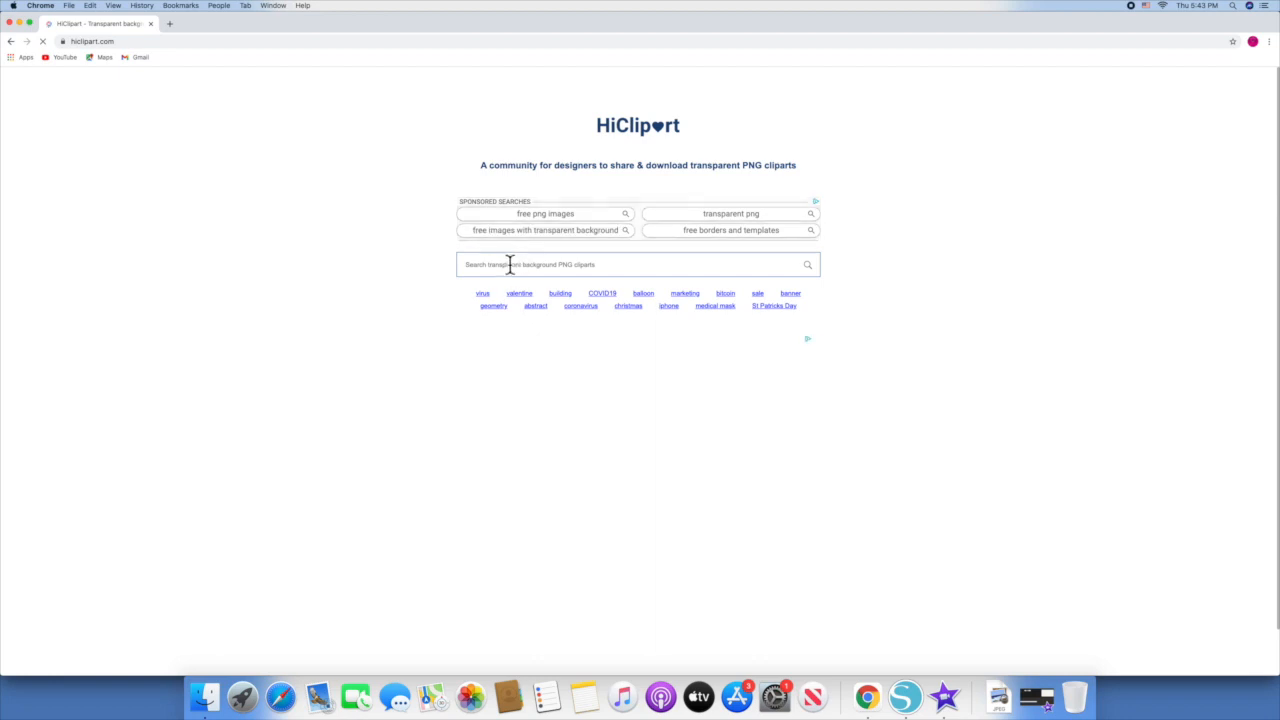
left_click(503, 265)
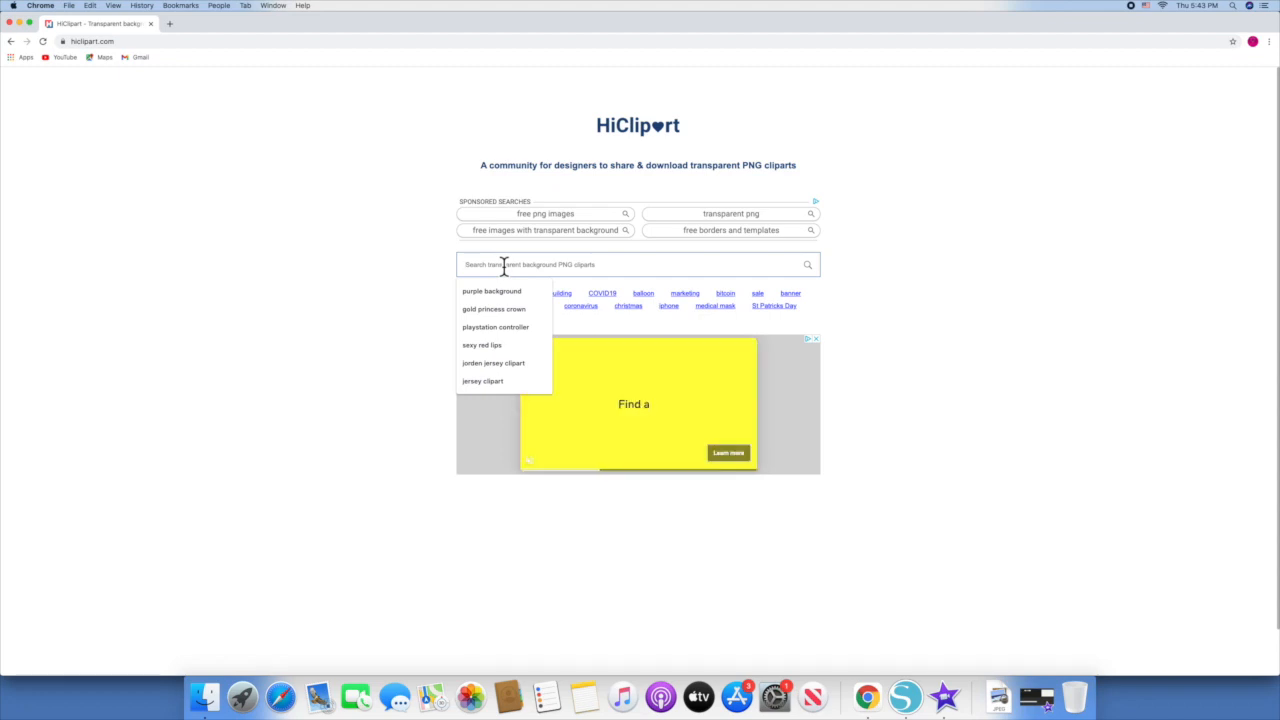
type("playsta")
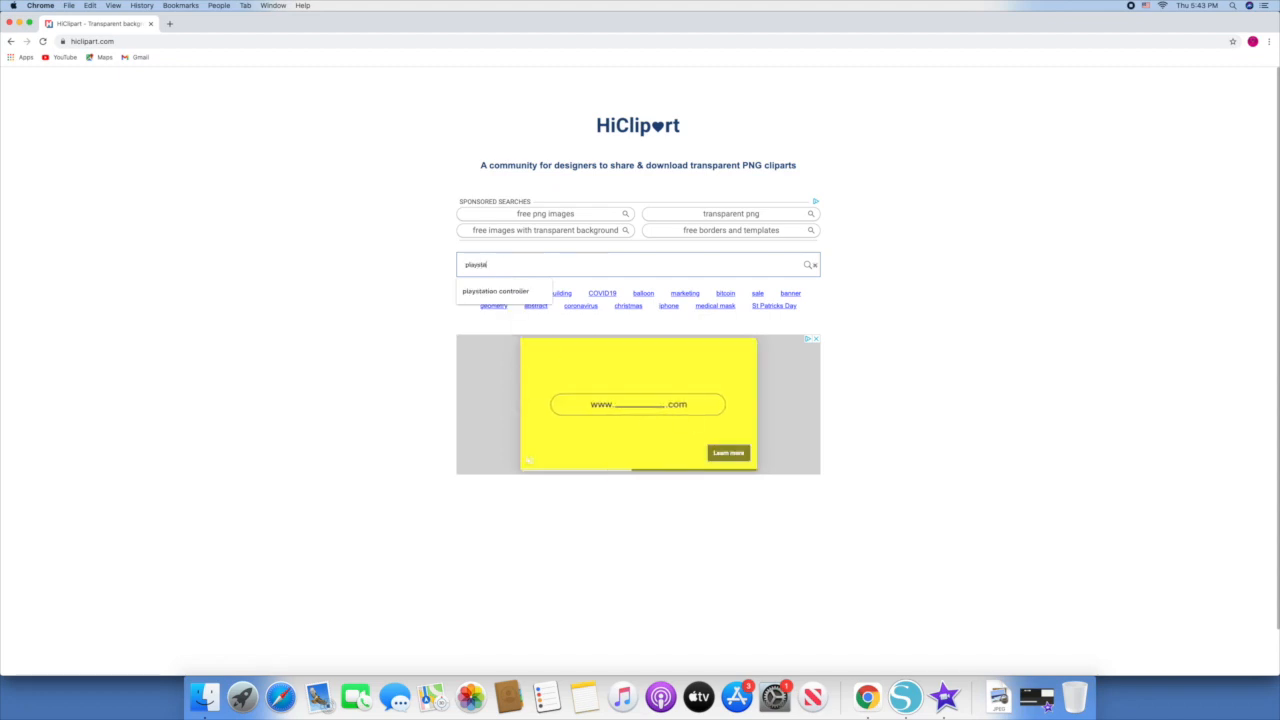
left_click(530, 295)
left_click(810, 266)
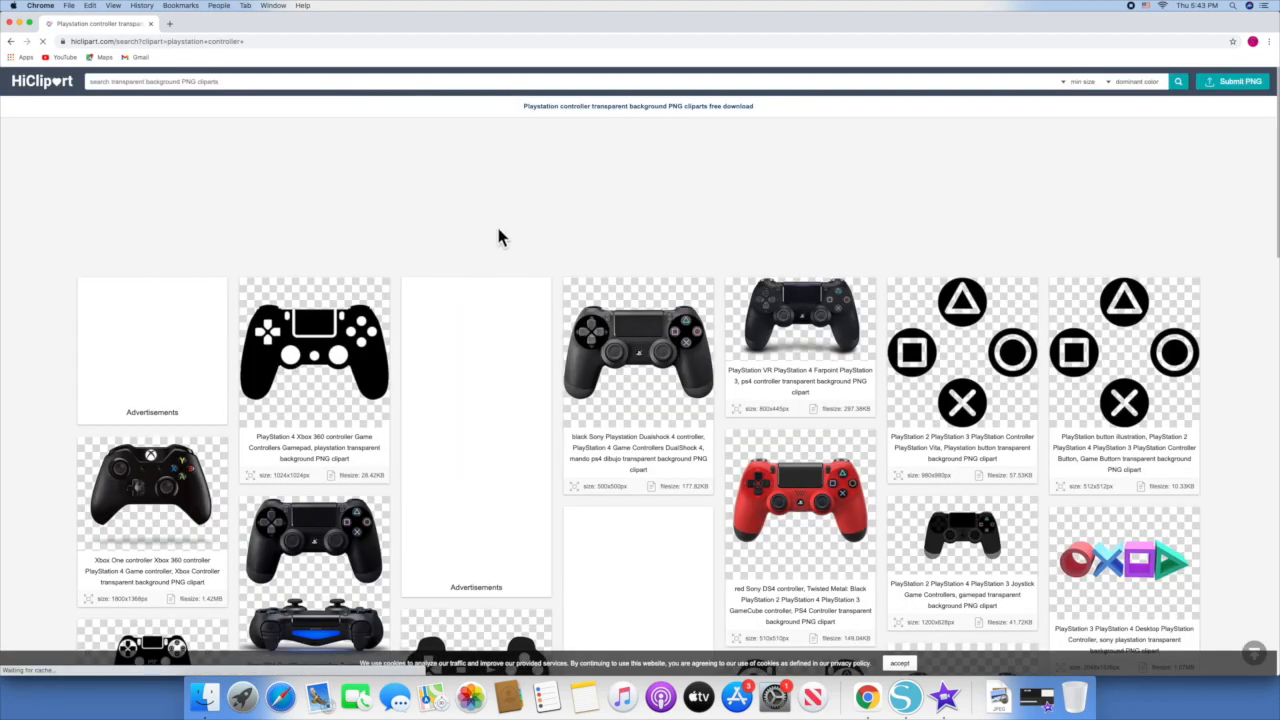
Step: Choose the solid black PlayStation 4 controller silhouette from the results and download its original PNG
scroll(504, 240, "down", 3)
scroll(507, 243, "down", 10)
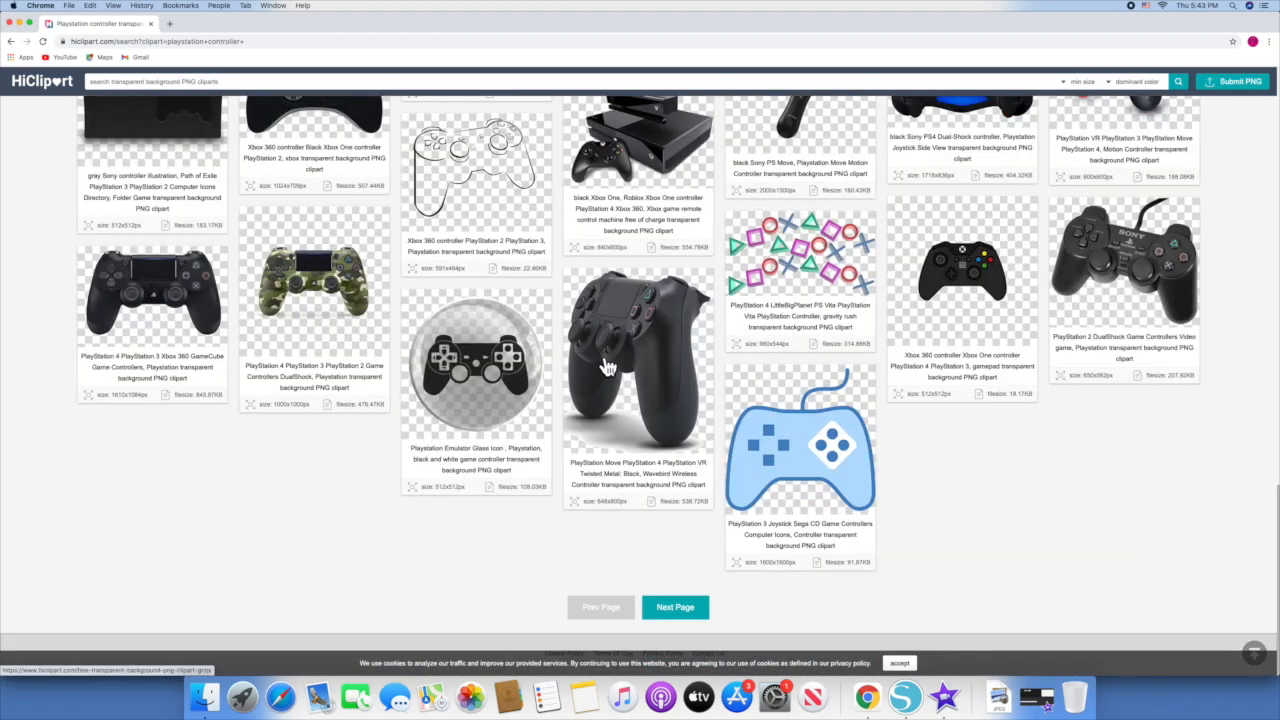
scroll(604, 370, "up", 4)
scroll(600, 352, "up", 15)
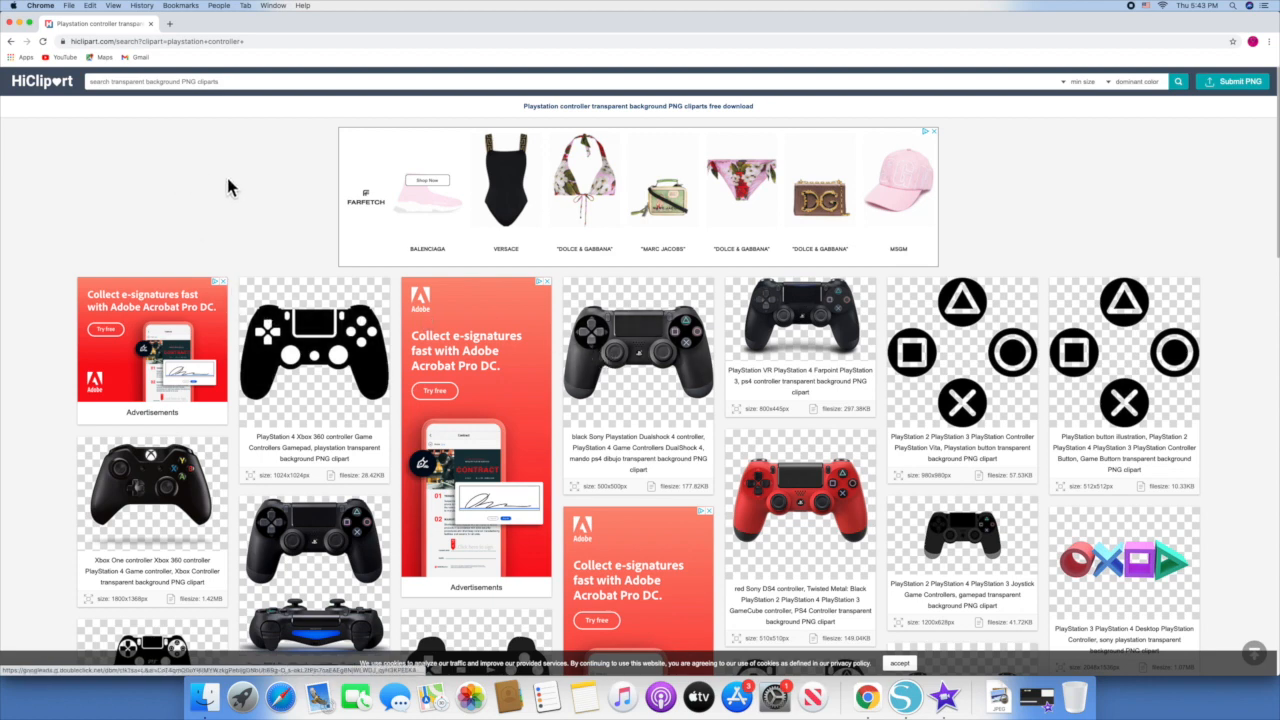
left_click(355, 358)
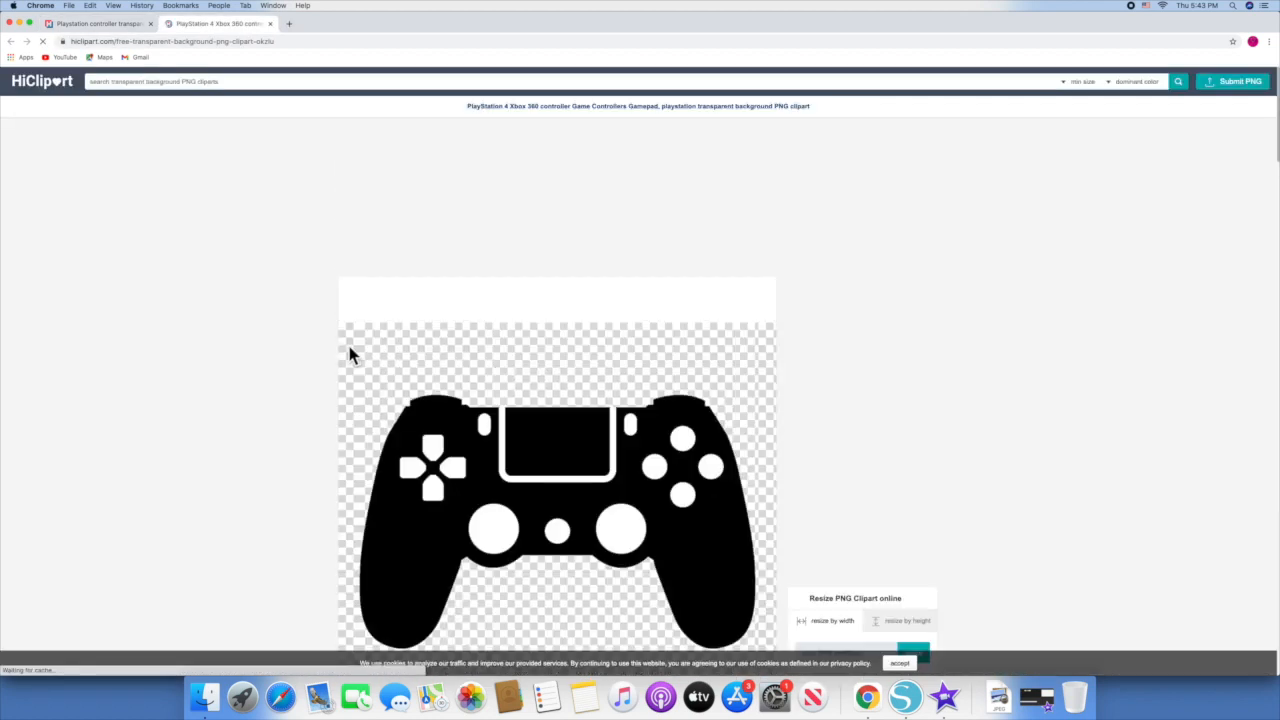
scroll(966, 340, "down", 5)
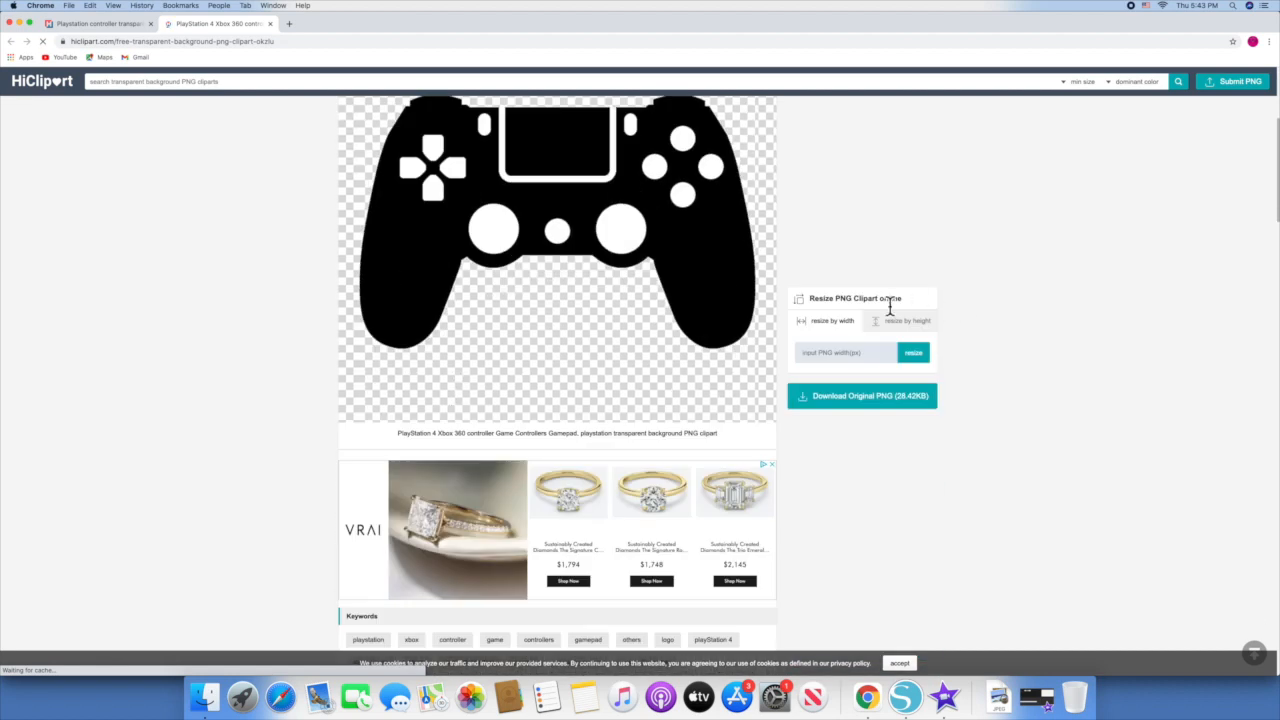
left_click(869, 408)
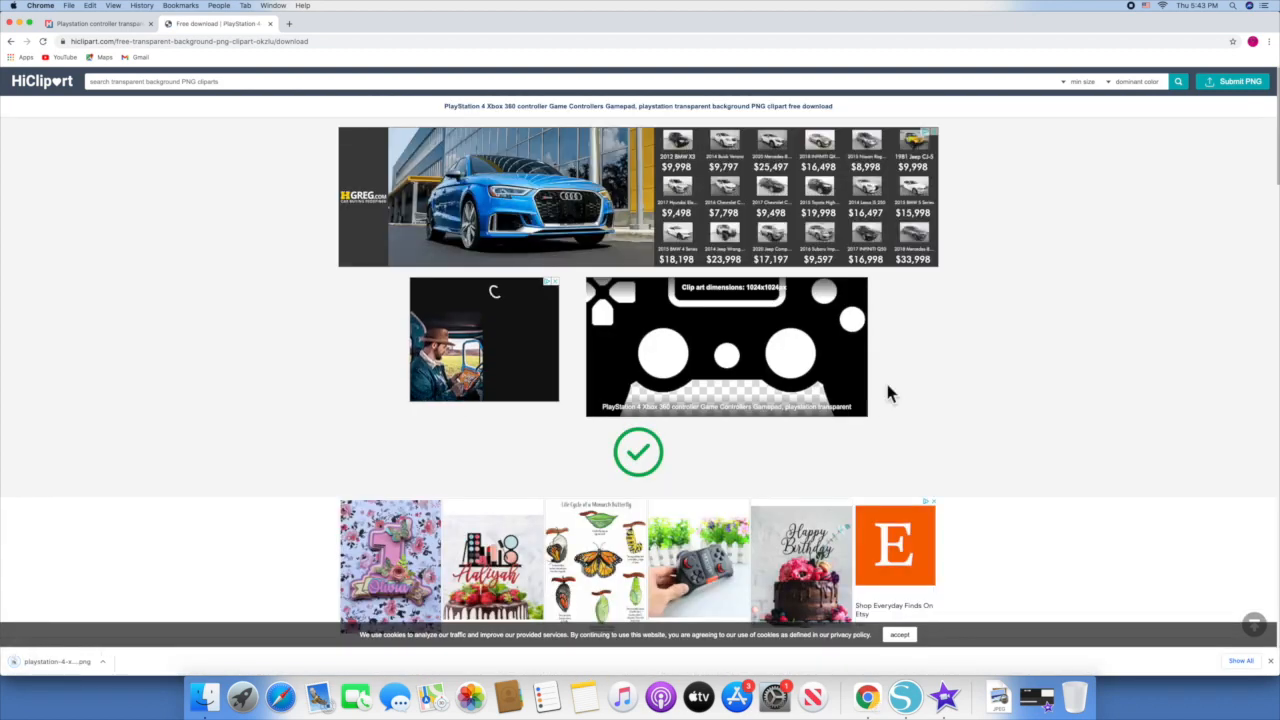
Step: Open the downloaded controller PNG in Preview, change its location to Desktop — iCloud, and close the preview
scroll(1018, 358, "down", 2)
left_click(86, 668)
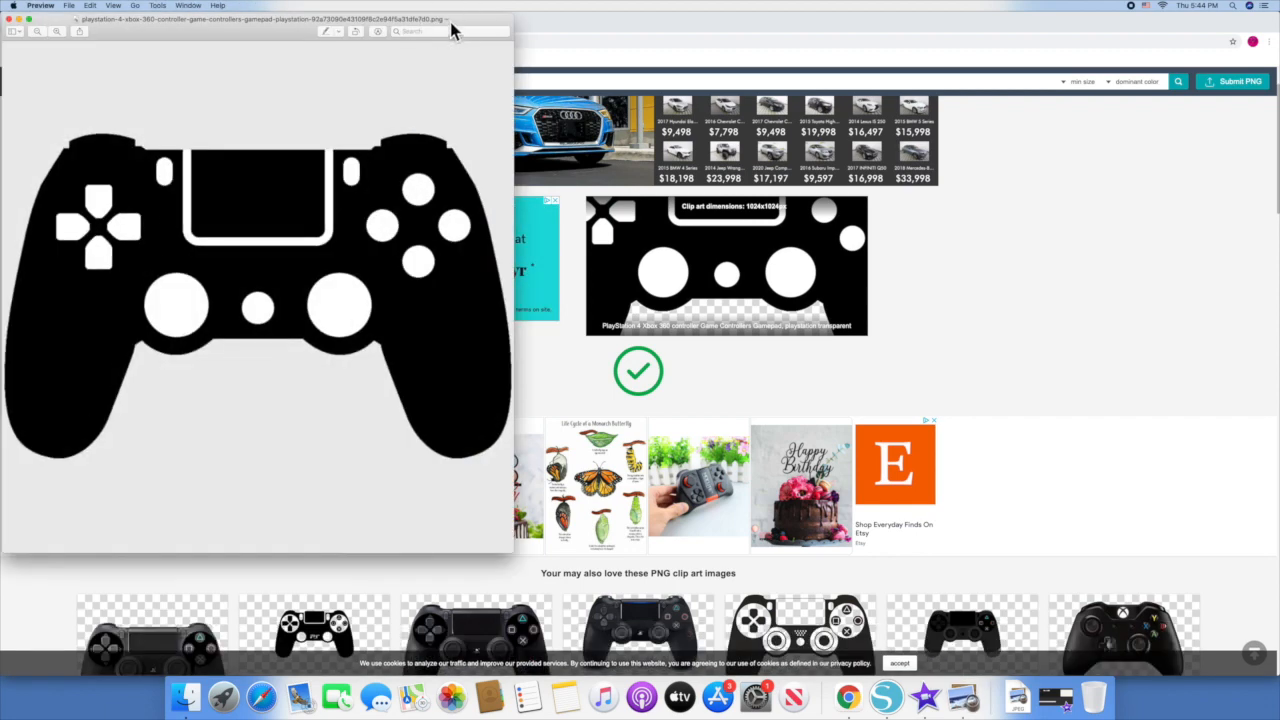
left_click(448, 20)
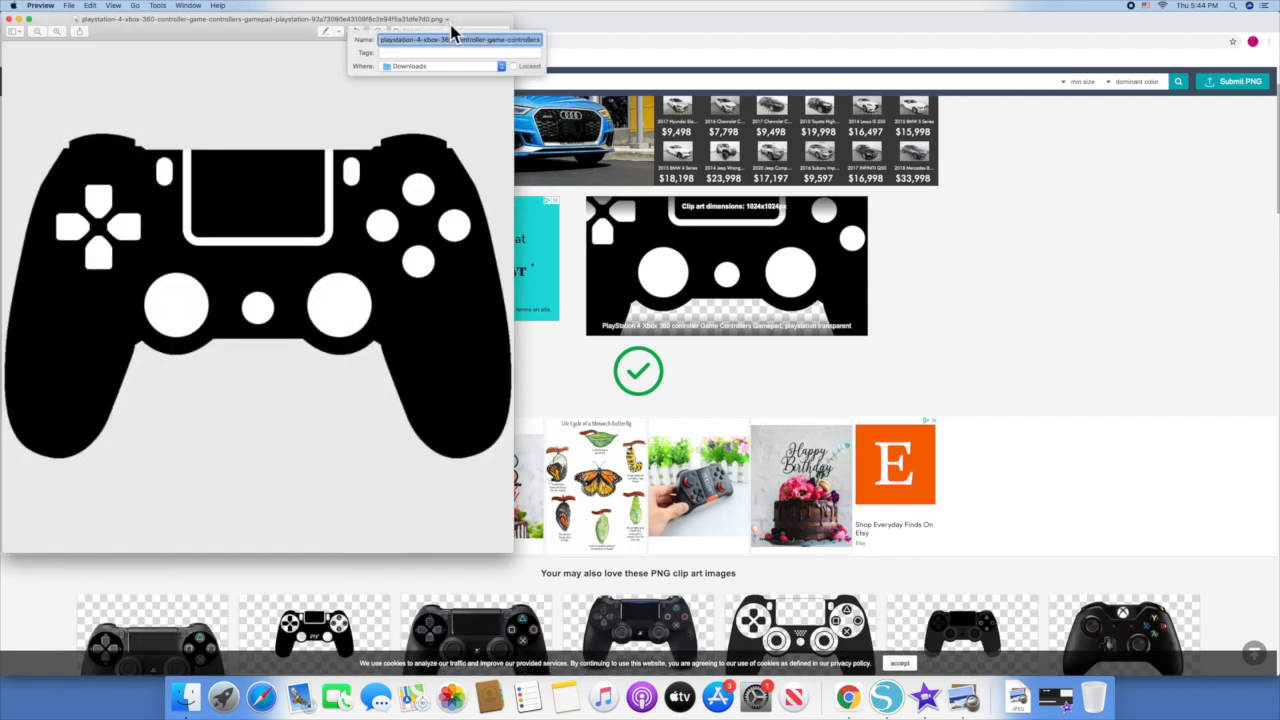
left_click(457, 67)
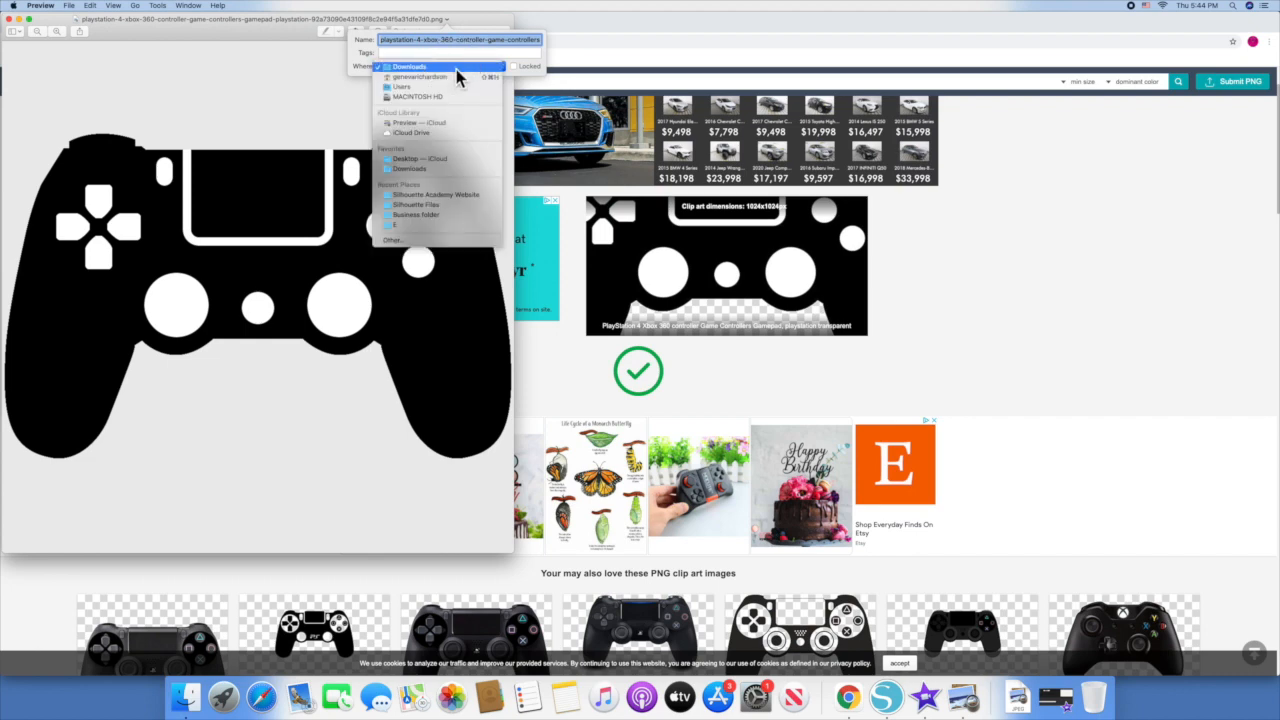
left_click(417, 159)
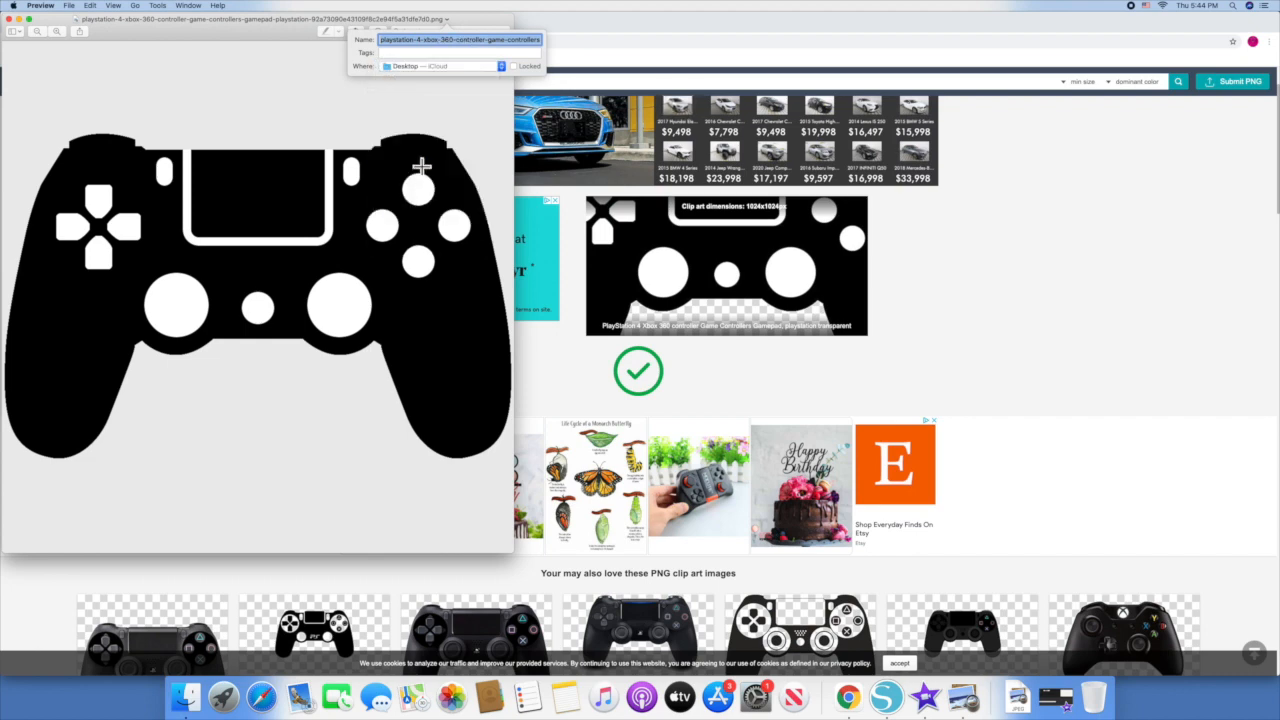
left_click(9, 20)
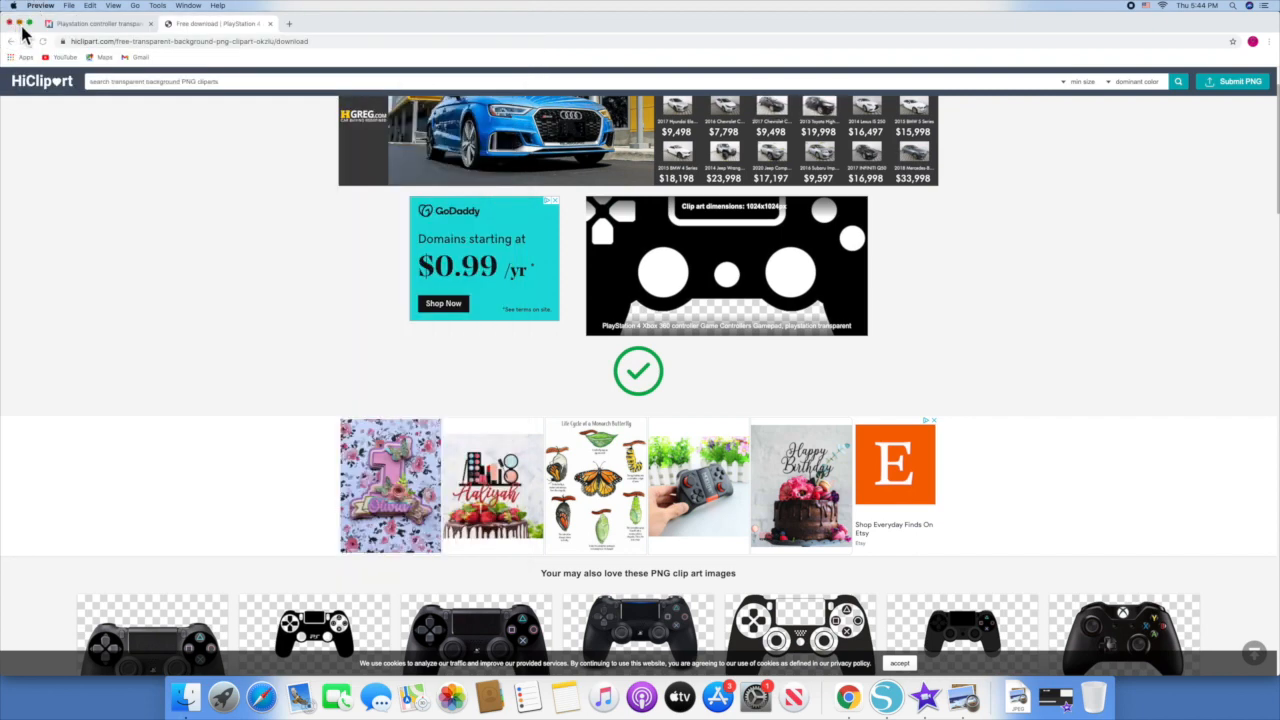
Step: Switch to Silhouette Studio, uncover the desktop, import the controller PNG from it onto the page, and enlarge the window again
left_click(19, 23)
left_click_drag(299, 17, 170, 13)
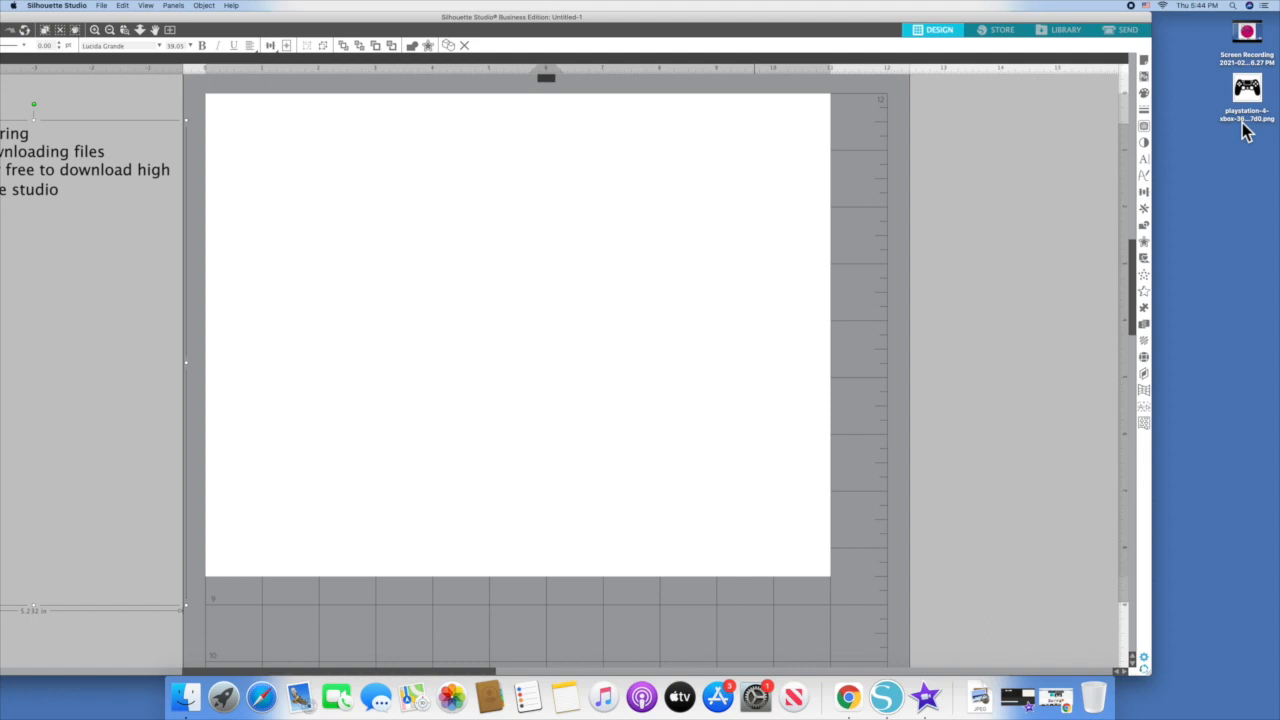
left_click(1248, 100)
left_click_drag(1250, 107, 566, 392)
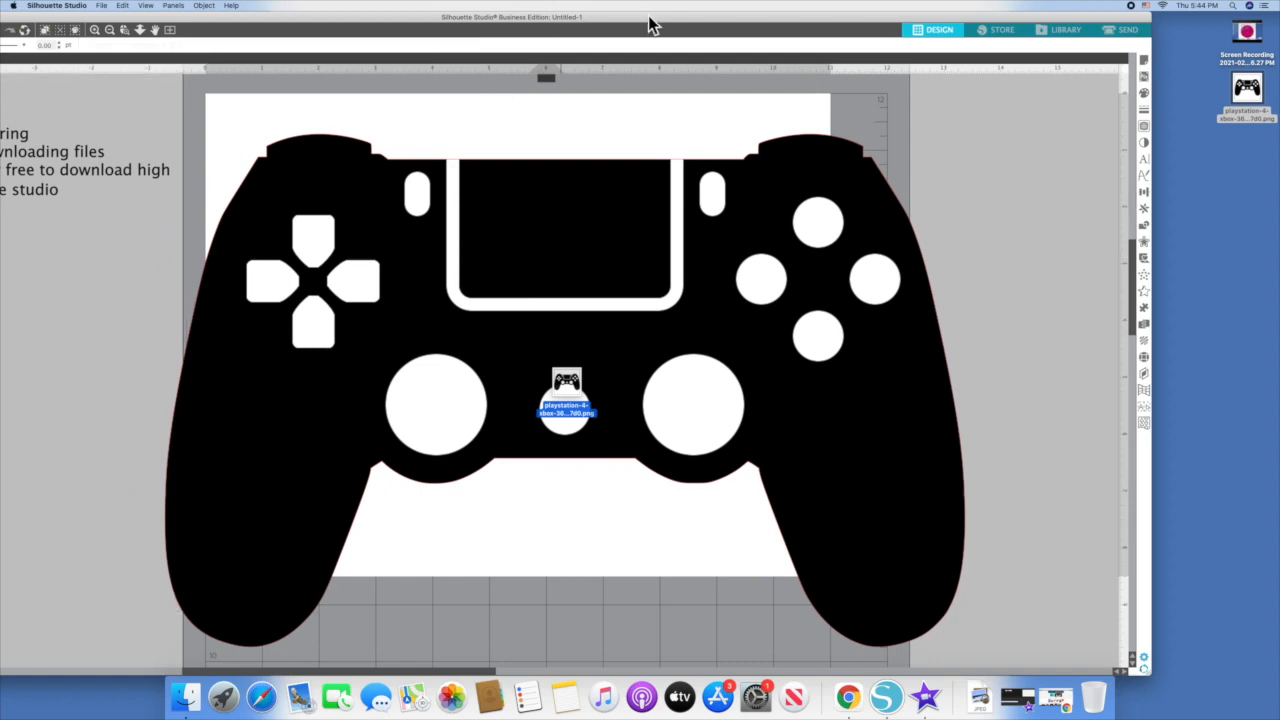
double_click(651, 19)
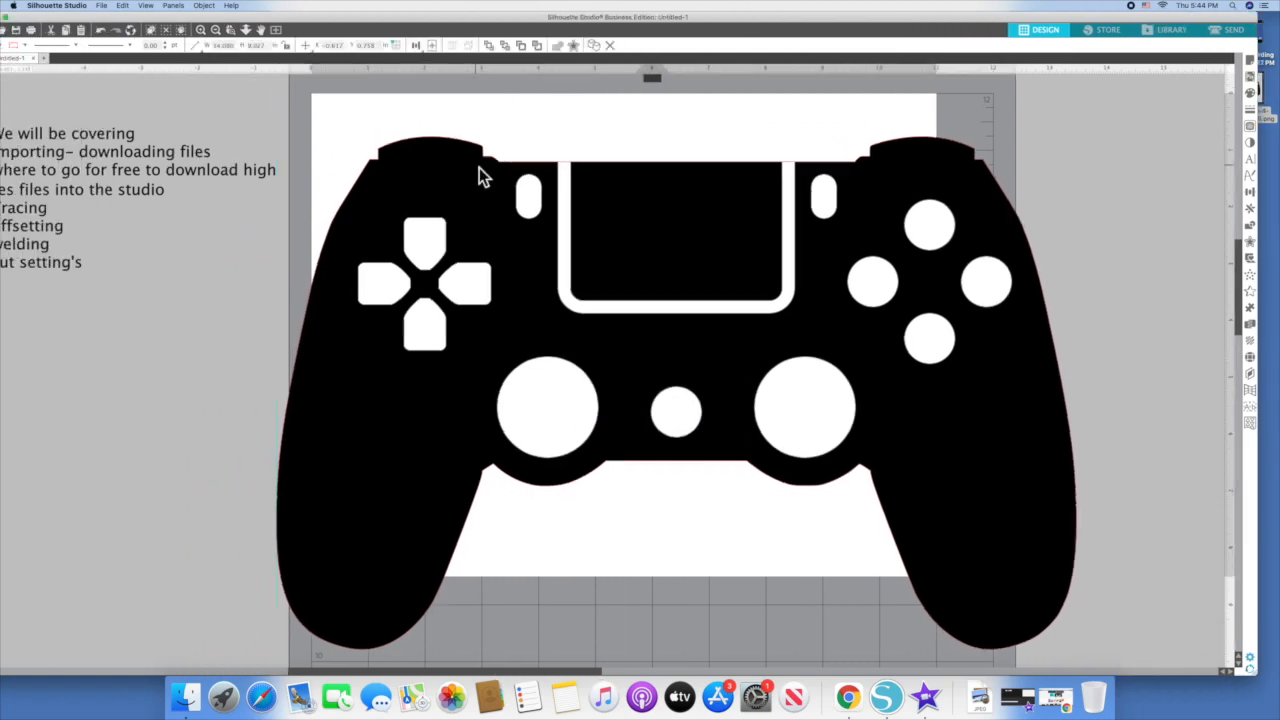
Step: Scale the imported controller down to about 8.24 in wide and 5.28 in high, and place it within the page
left_click(493, 245)
left_click_drag(455, 157, 481, 229)
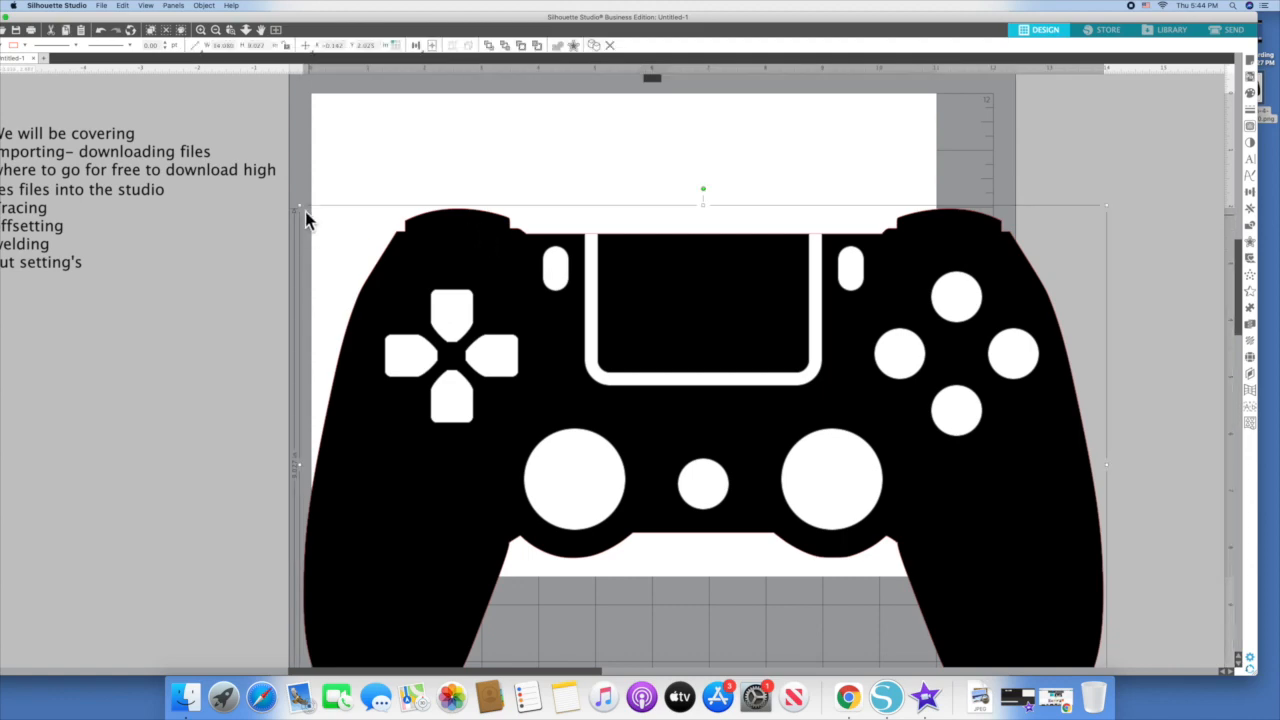
left_click_drag(300, 210, 643, 420)
left_click(818, 493)
left_click_drag(818, 493, 551, 235)
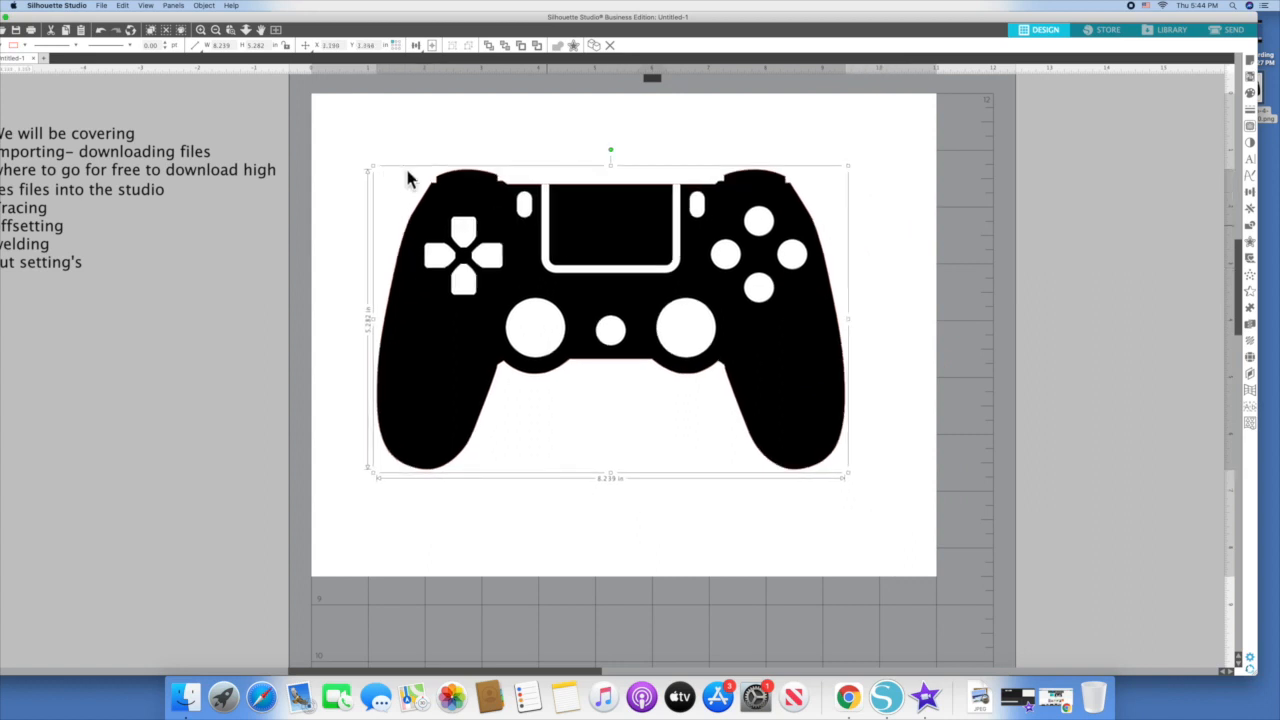
Step: Scale the controller down further to about 5.08 in wide and 3.26 in high, keeping it in the page's upper half
left_click_drag(370, 170, 456, 222)
left_click_drag(800, 290, 707, 268)
left_click(706, 264)
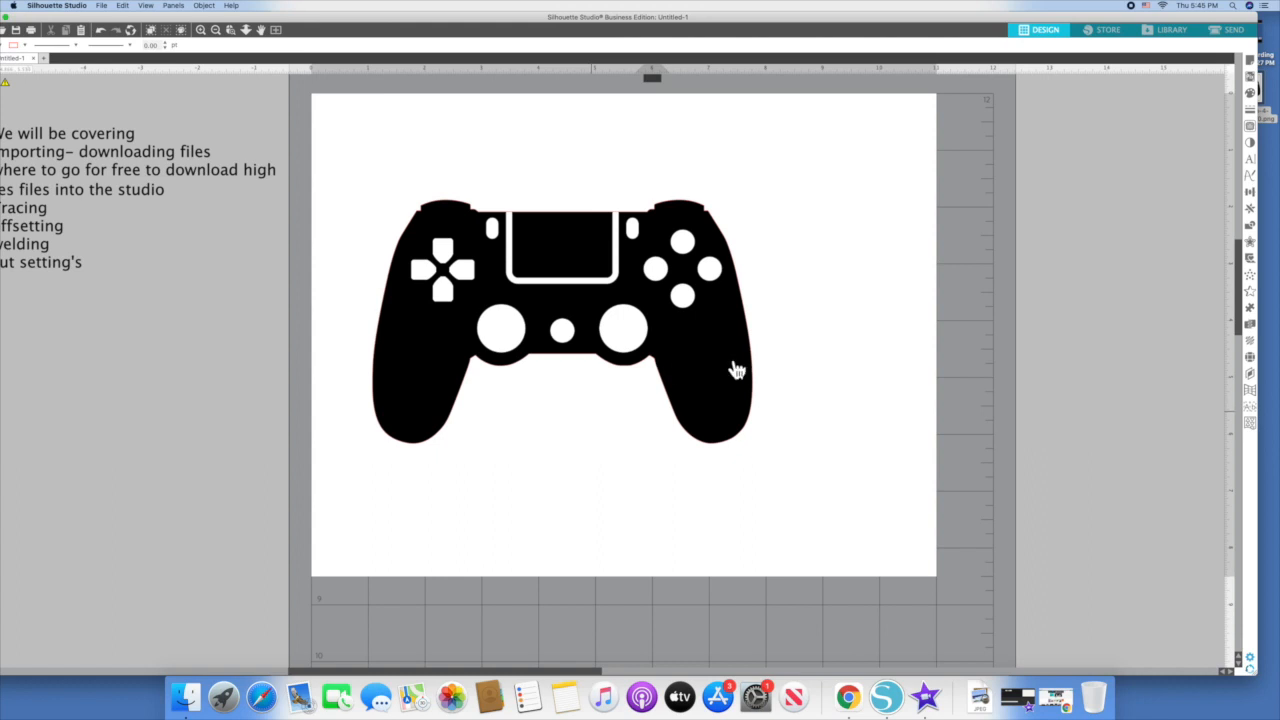
left_click(731, 357)
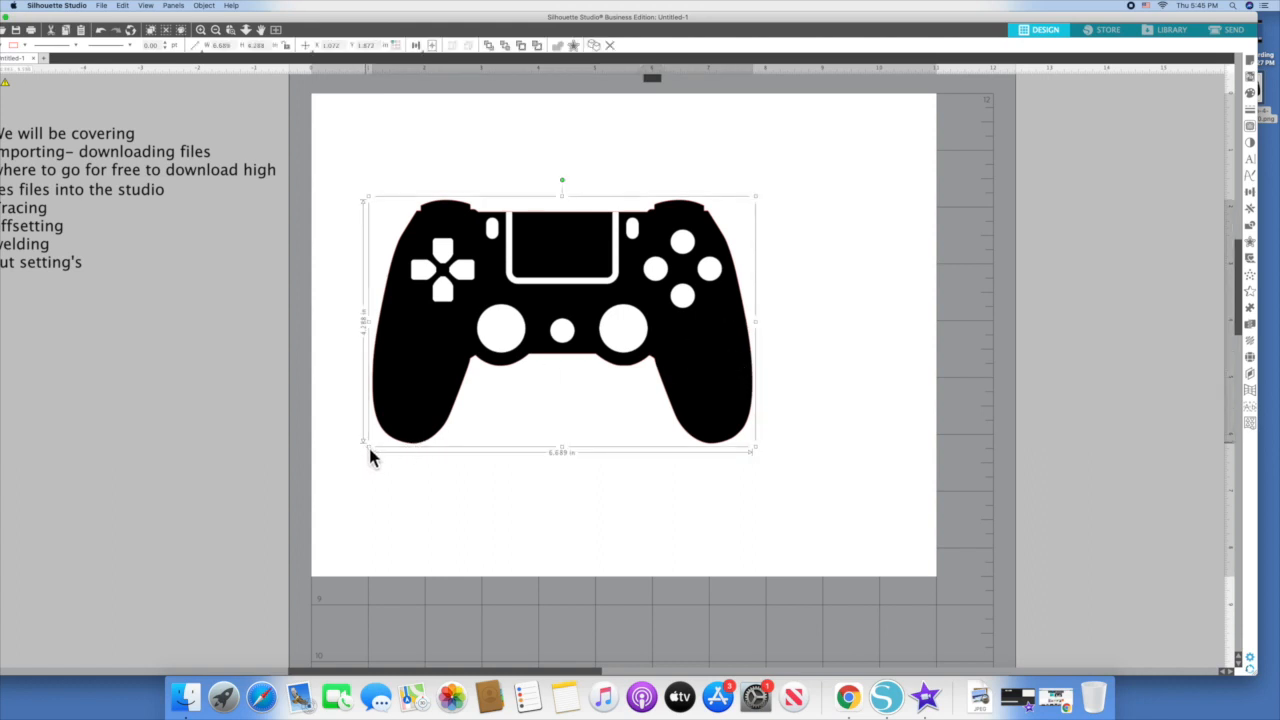
left_click_drag(374, 452, 468, 400)
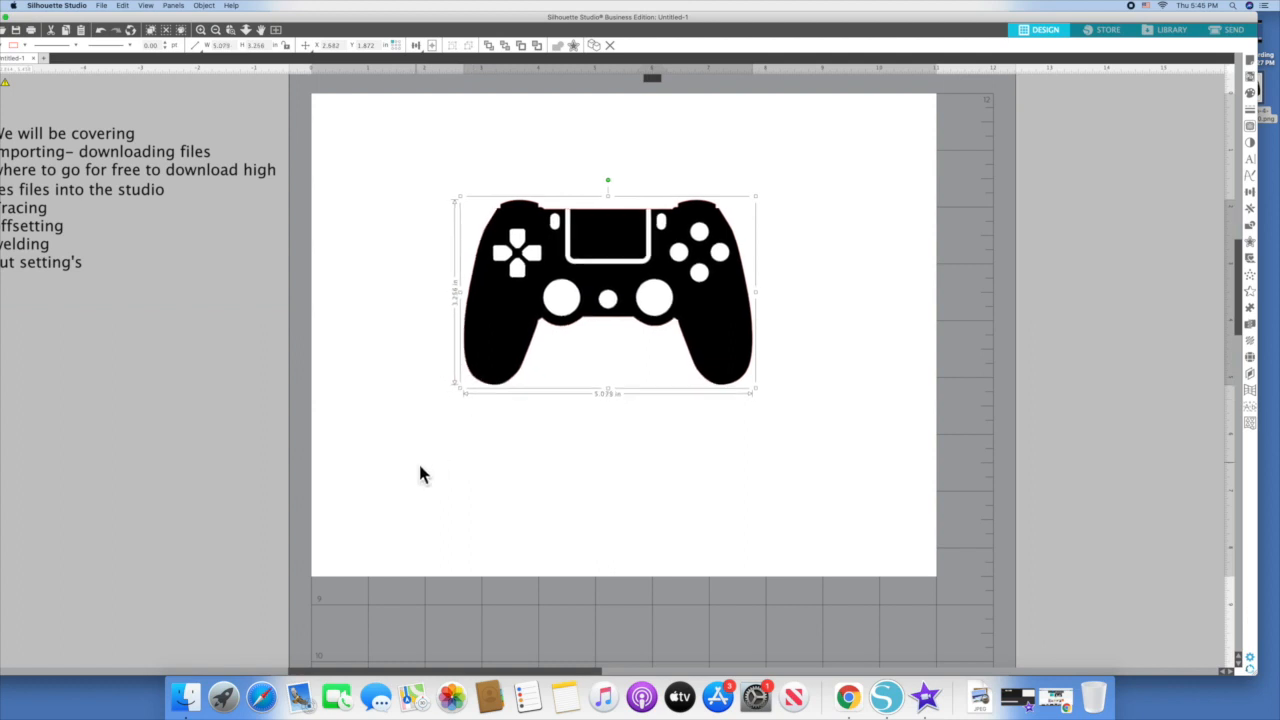
Step: Reposition the Silhouette Studio window so that the panel tools along its edge are fully reachable
left_click(420, 467)
mouse_move(738, 19)
left_mouse_down()
mouse_move(678, 11)
mouse_move(748, 11)
left_mouse_up()
left_click(694, 207)
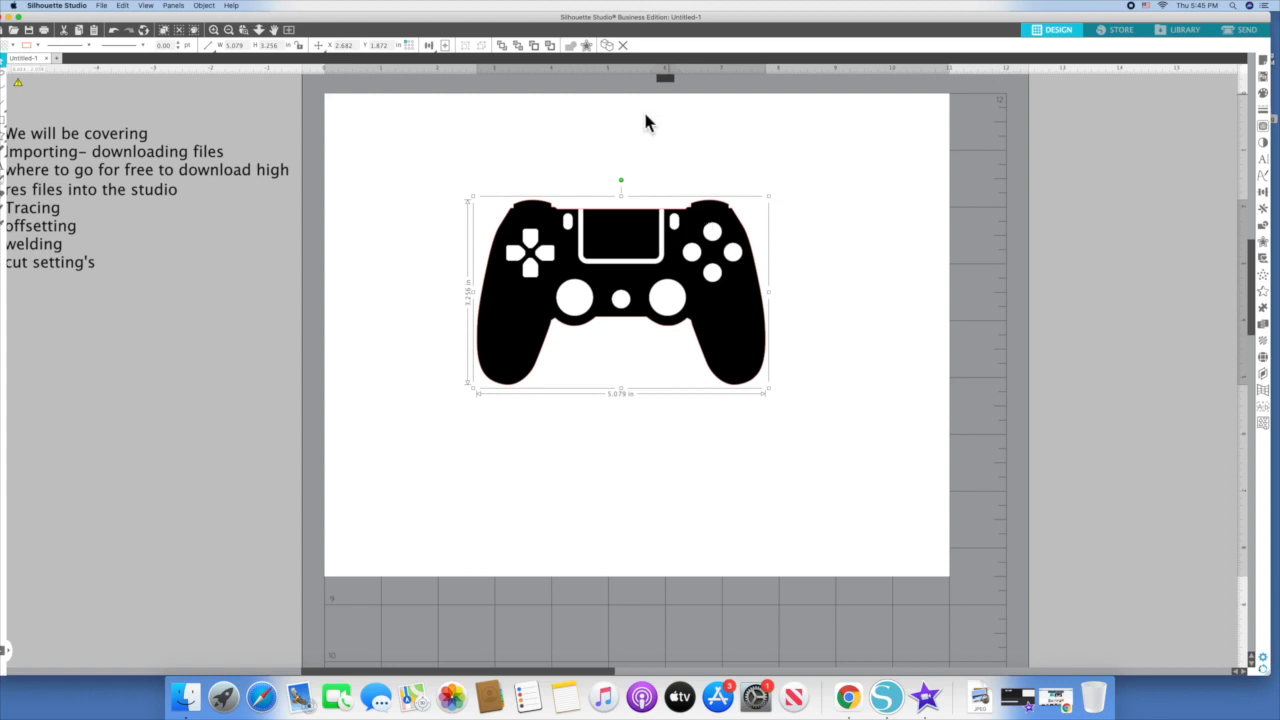
left_click_drag(737, 23, 686, 28)
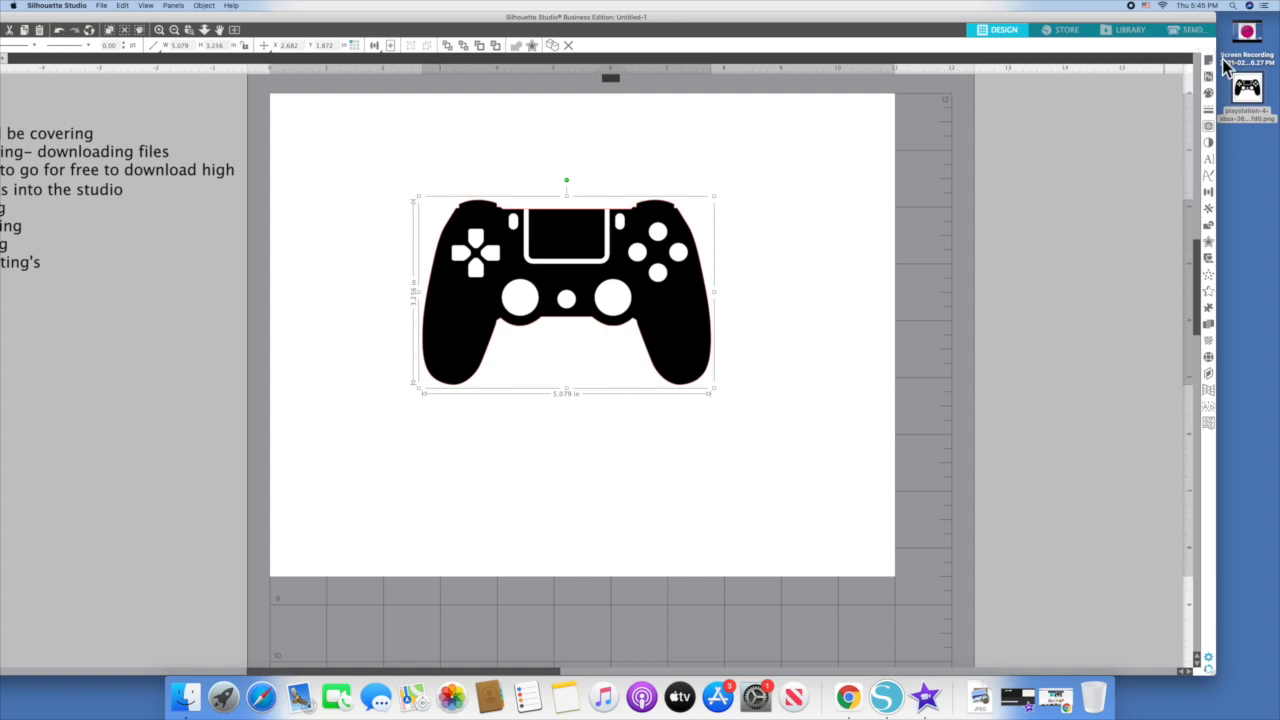
Step: Trace the controller image within a trace area about 7.1 by 4.9 in around it, using a threshold of 54%
left_click(1210, 127)
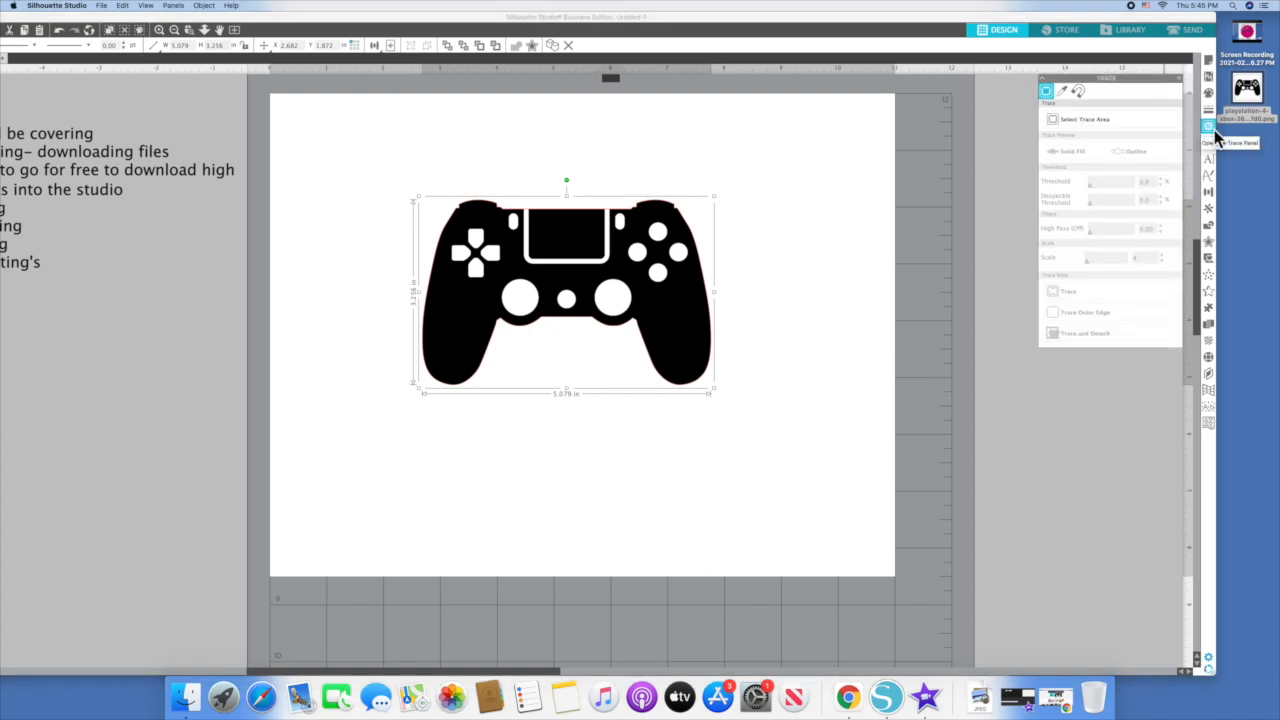
left_click(1090, 126)
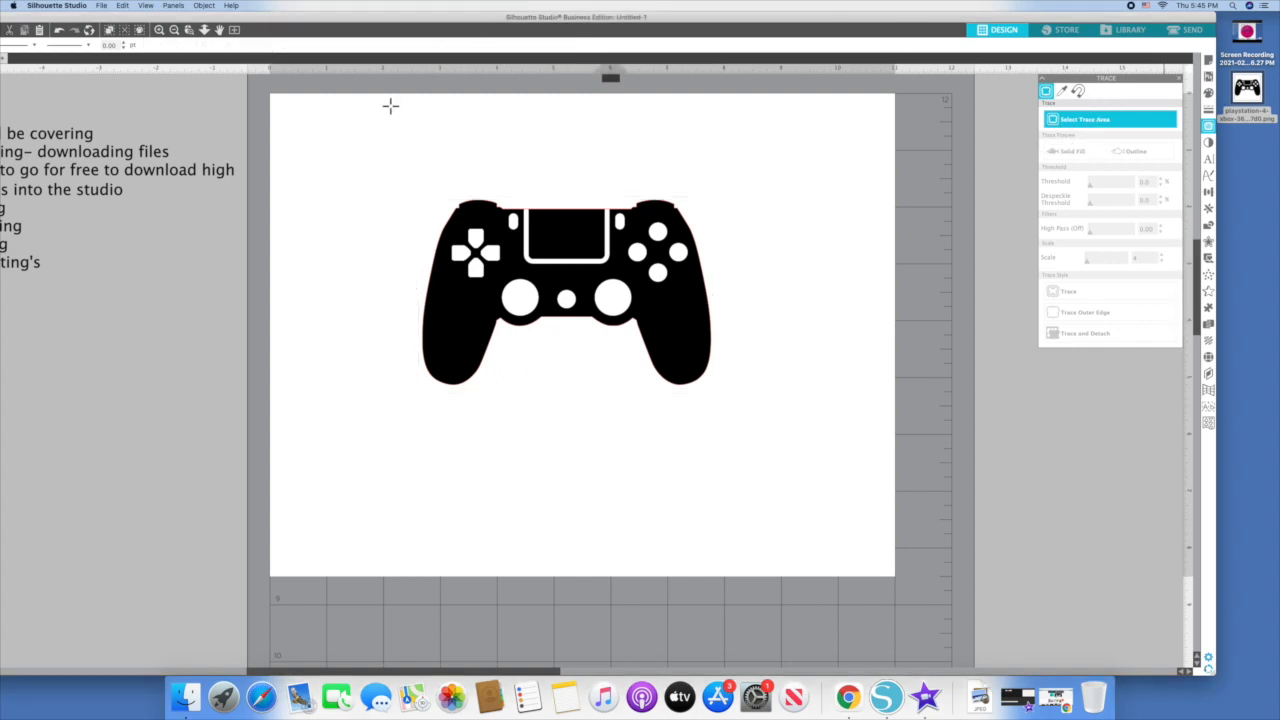
mouse_move(370, 146)
left_mouse_down()
mouse_move(529, 134)
mouse_move(783, 358)
mouse_move(780, 431)
left_mouse_up()
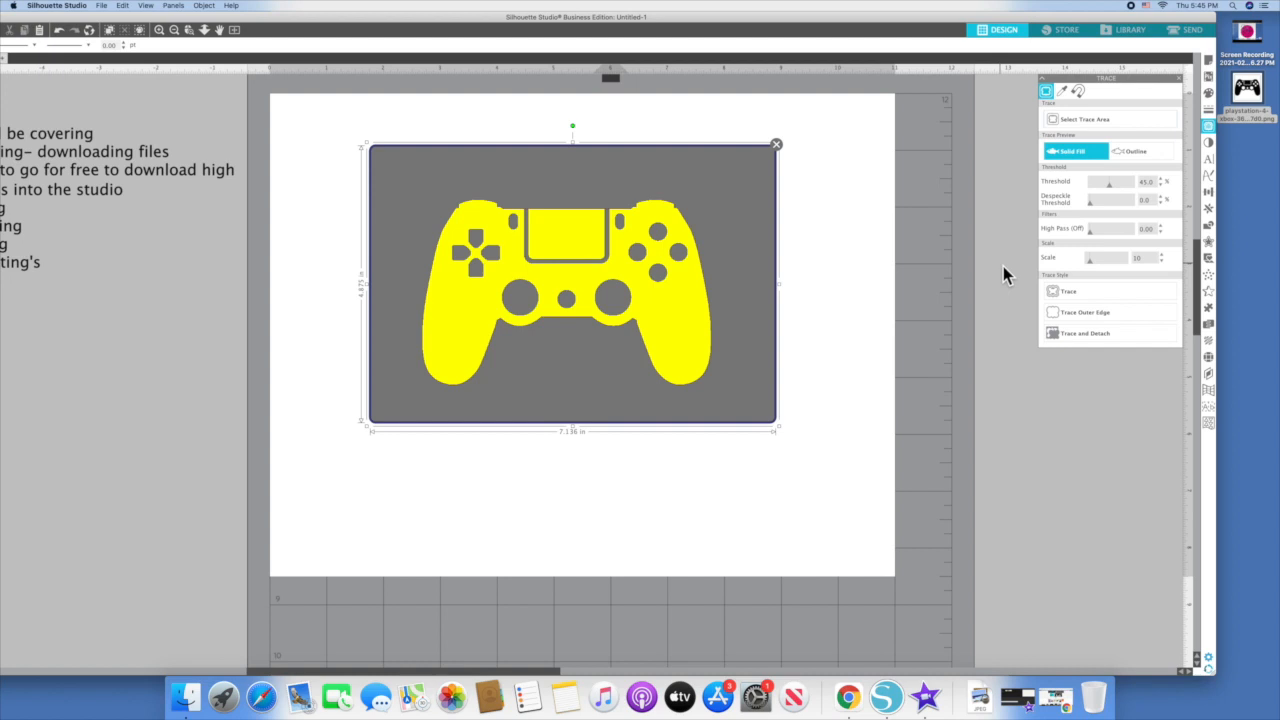
mouse_move(1112, 188)
left_mouse_down()
mouse_move(1137, 198)
mouse_move(1118, 200)
left_mouse_up()
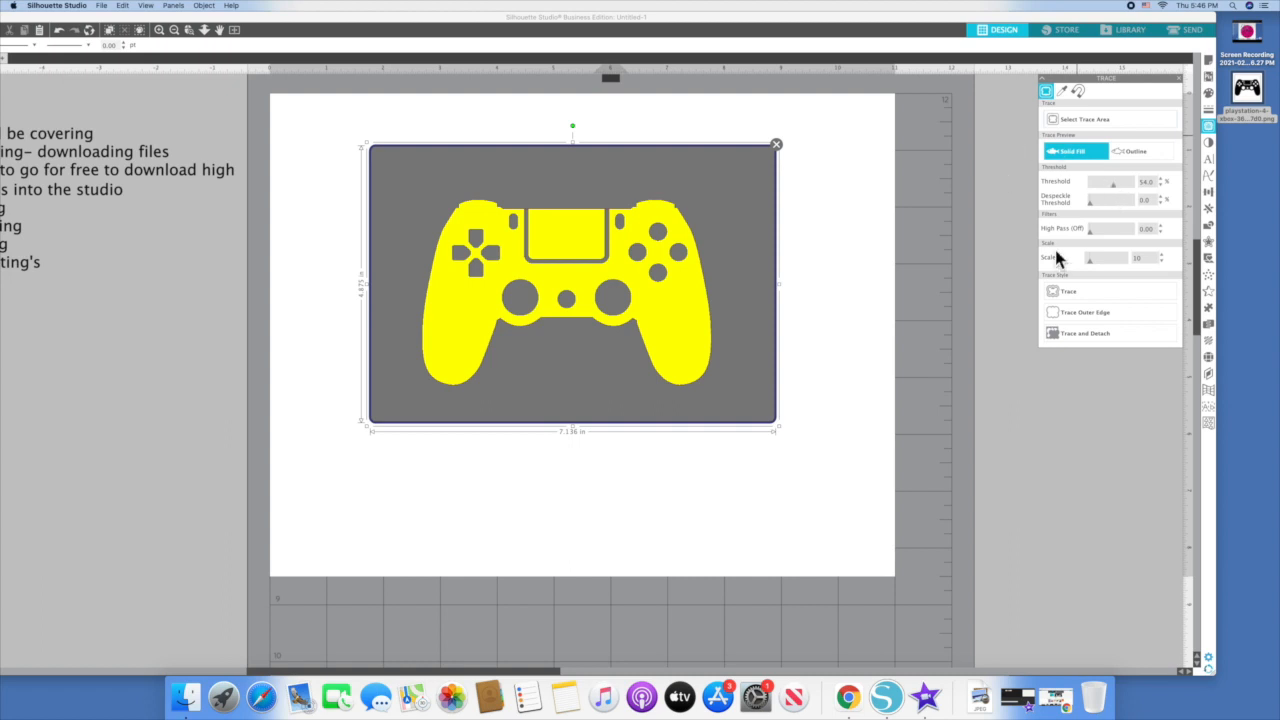
left_click(1076, 295)
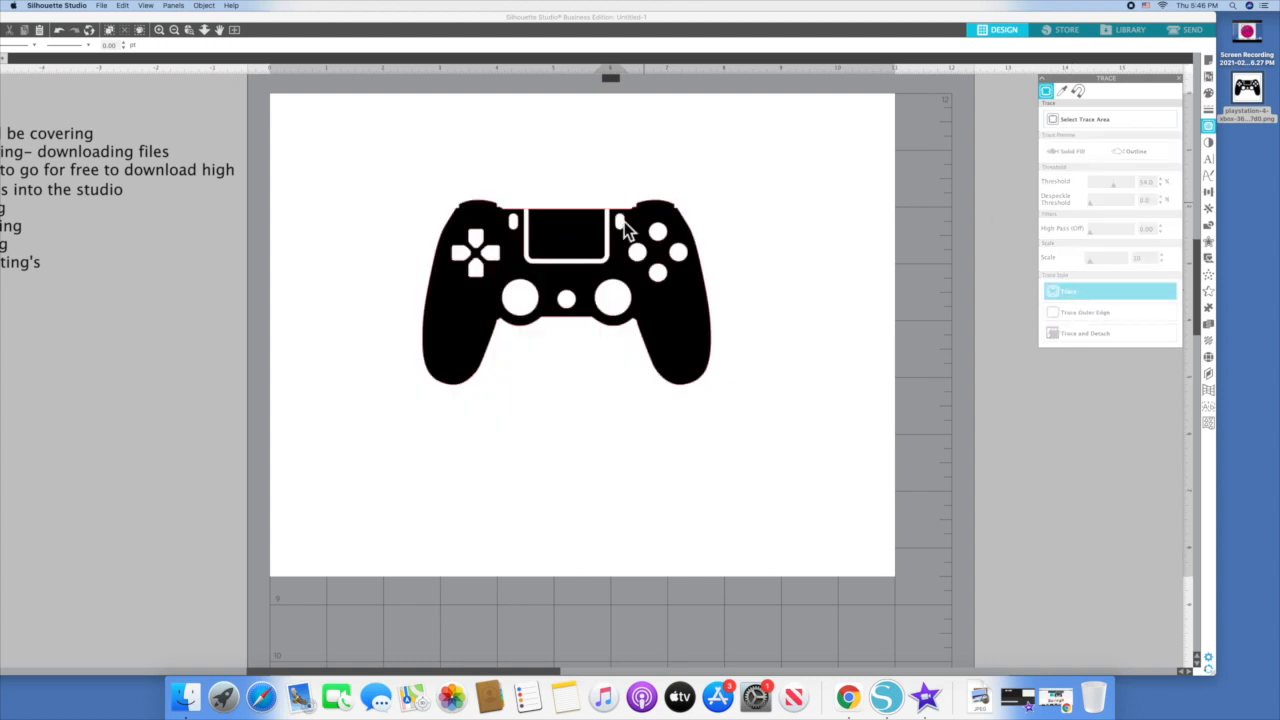
Step: Move the original controller image off its traced outline and delete the image
mouse_move(652, 222)
left_mouse_down()
mouse_move(886, 226)
mouse_move(980, 209)
mouse_move(990, 228)
left_mouse_up()
left_click(586, 223)
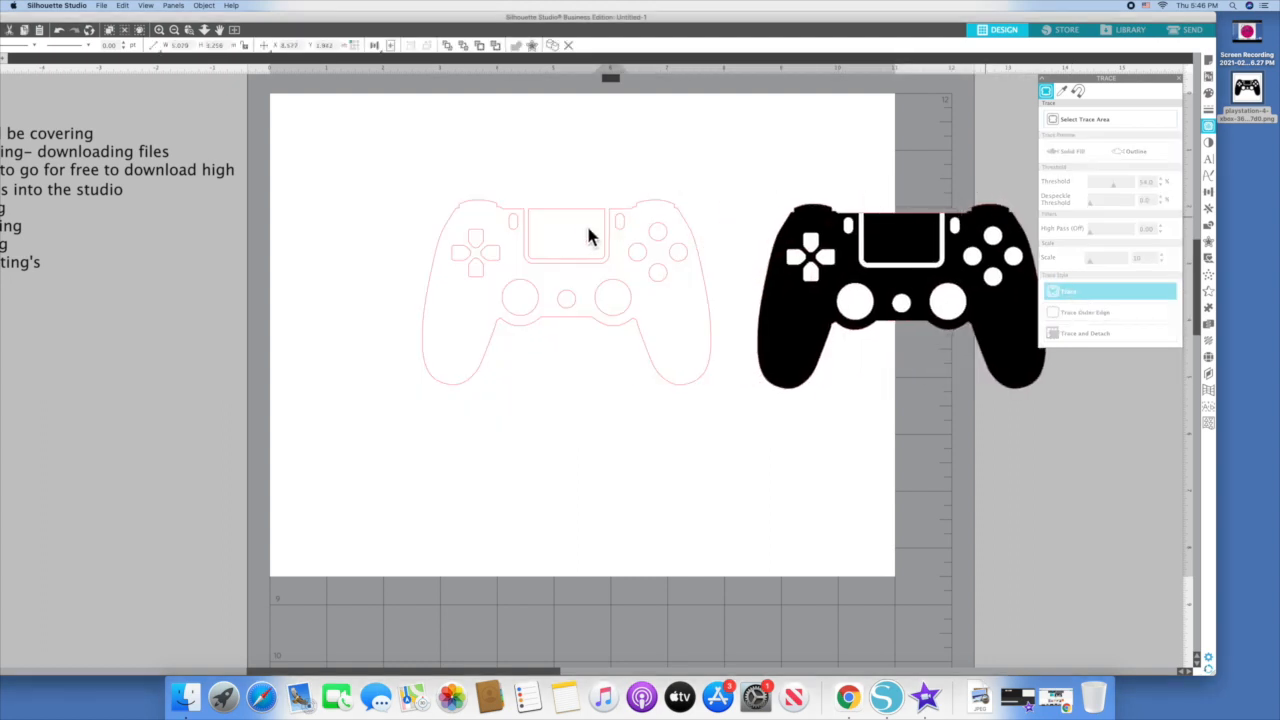
left_click(786, 249)
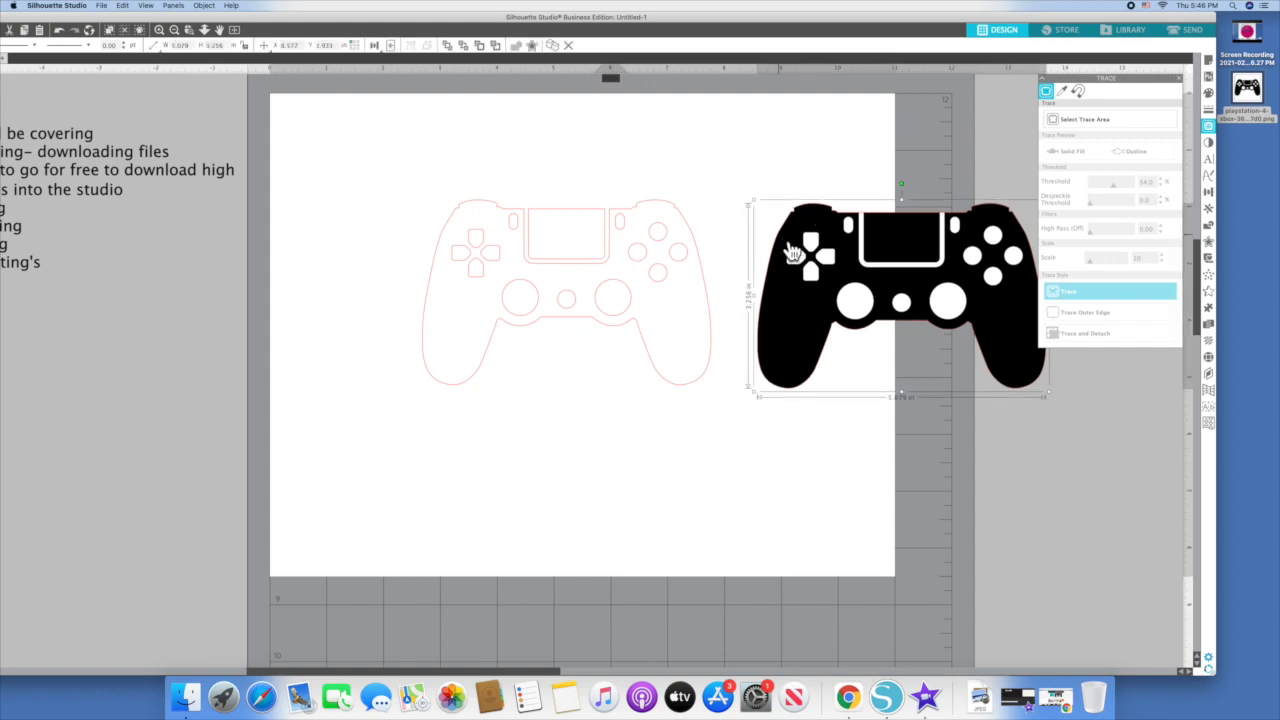
key("Delete")
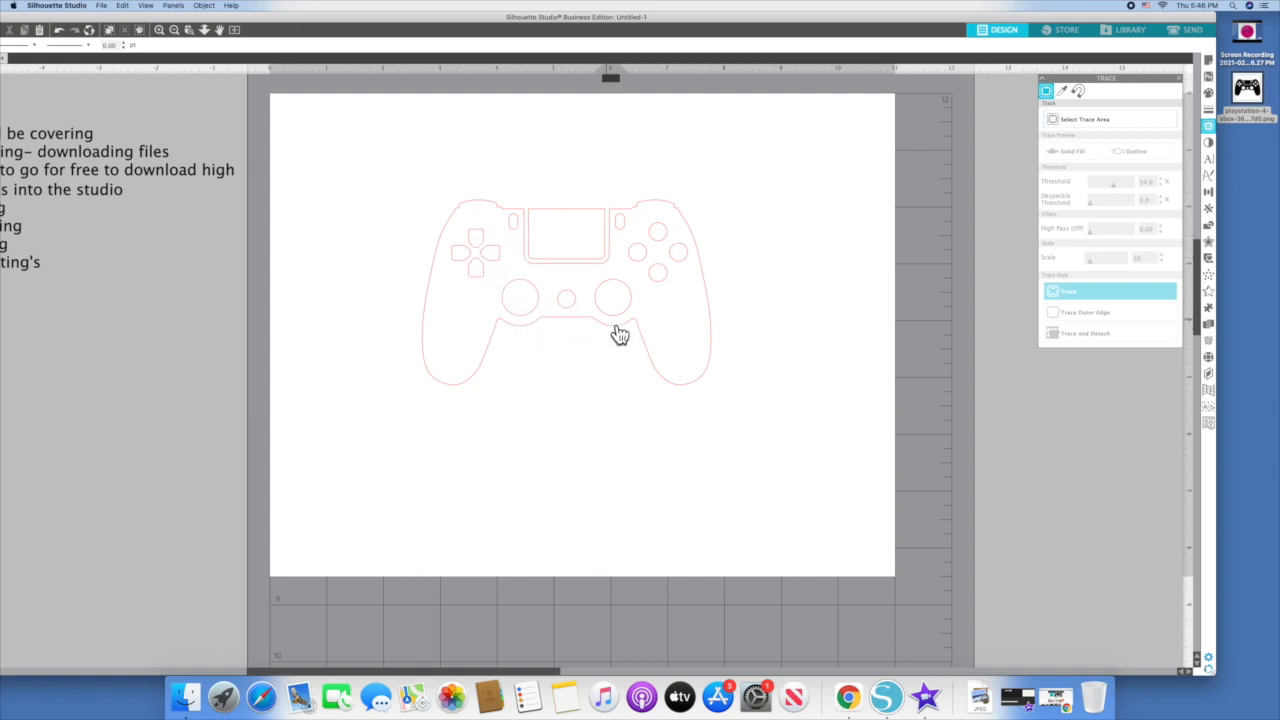
Step: Select the traced controller outline, bring the fill controls into view, and fill the outline with black
left_click_drag(400, 160, 718, 258)
left_click_drag(738, 345, 700, 185)
left_click(648, 222)
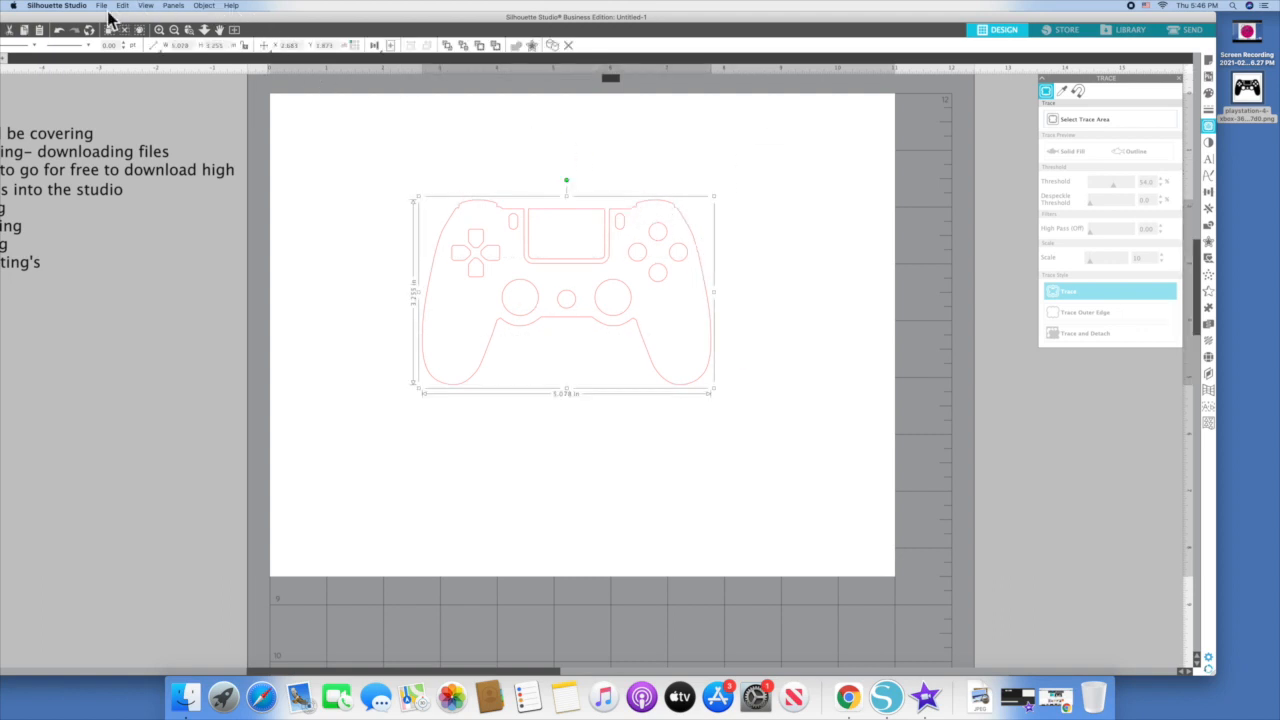
left_click_drag(94, 20, 185, 20)
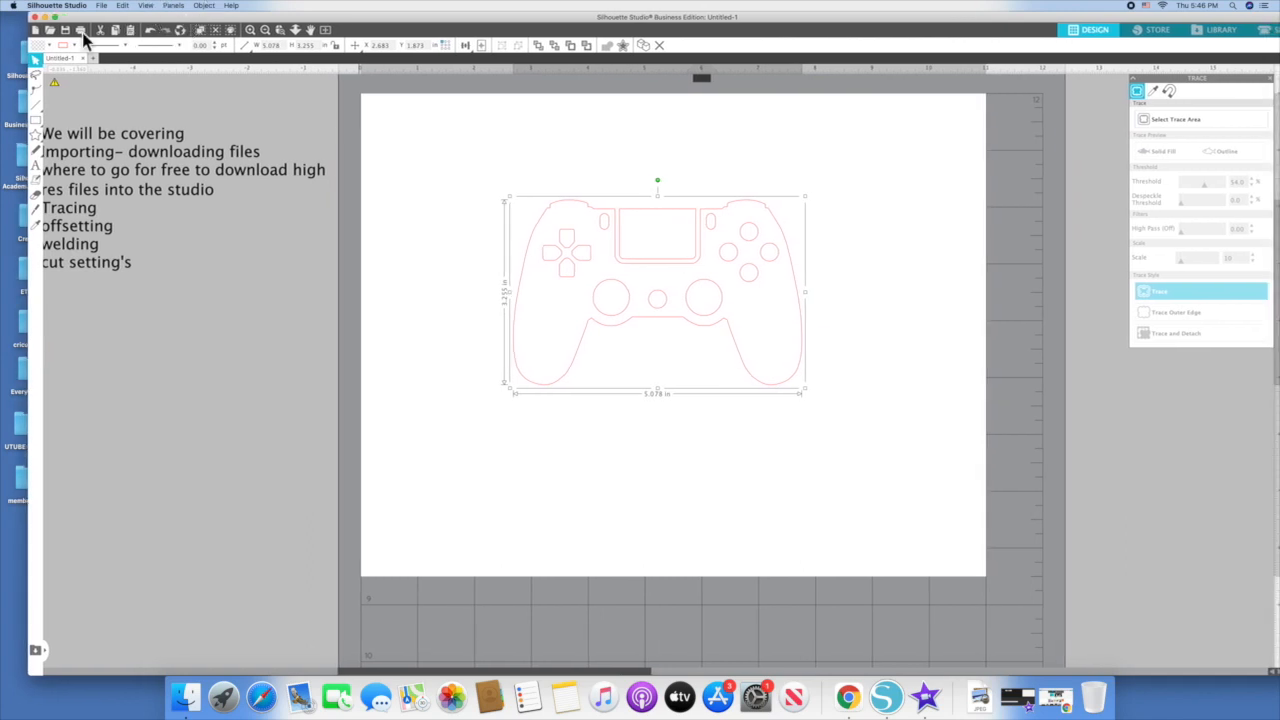
left_click(49, 46)
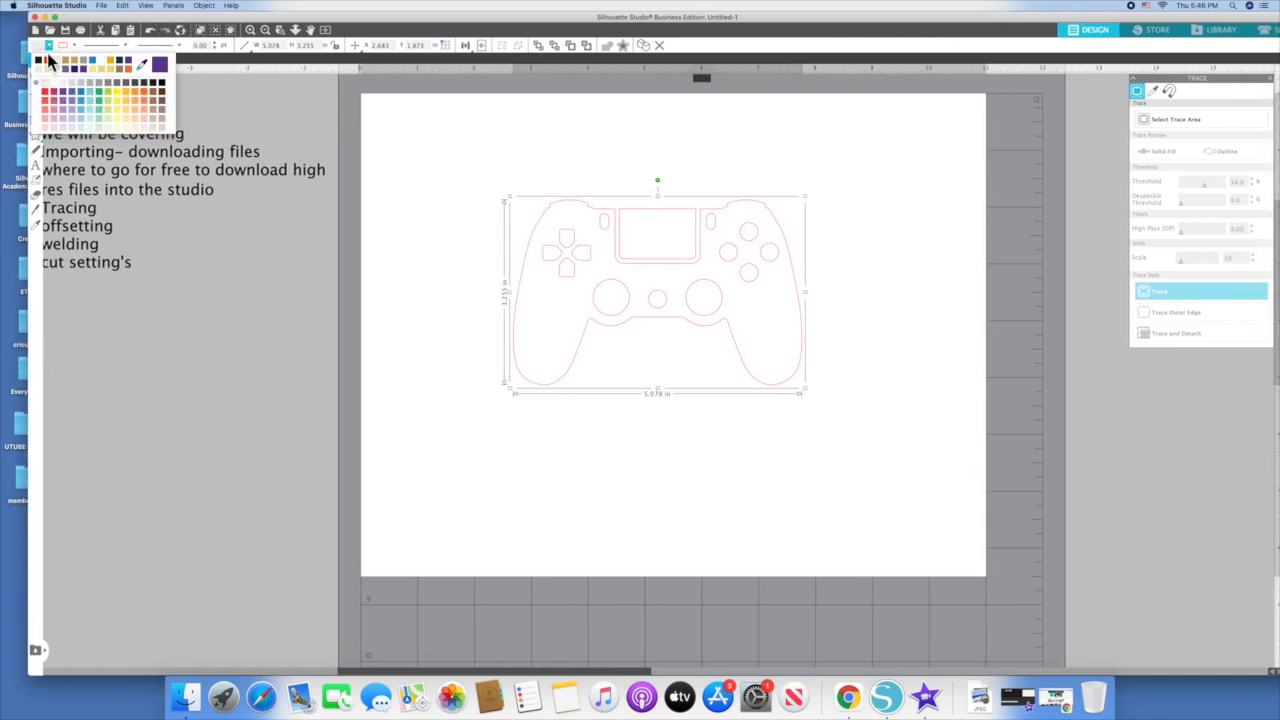
left_click(40, 63)
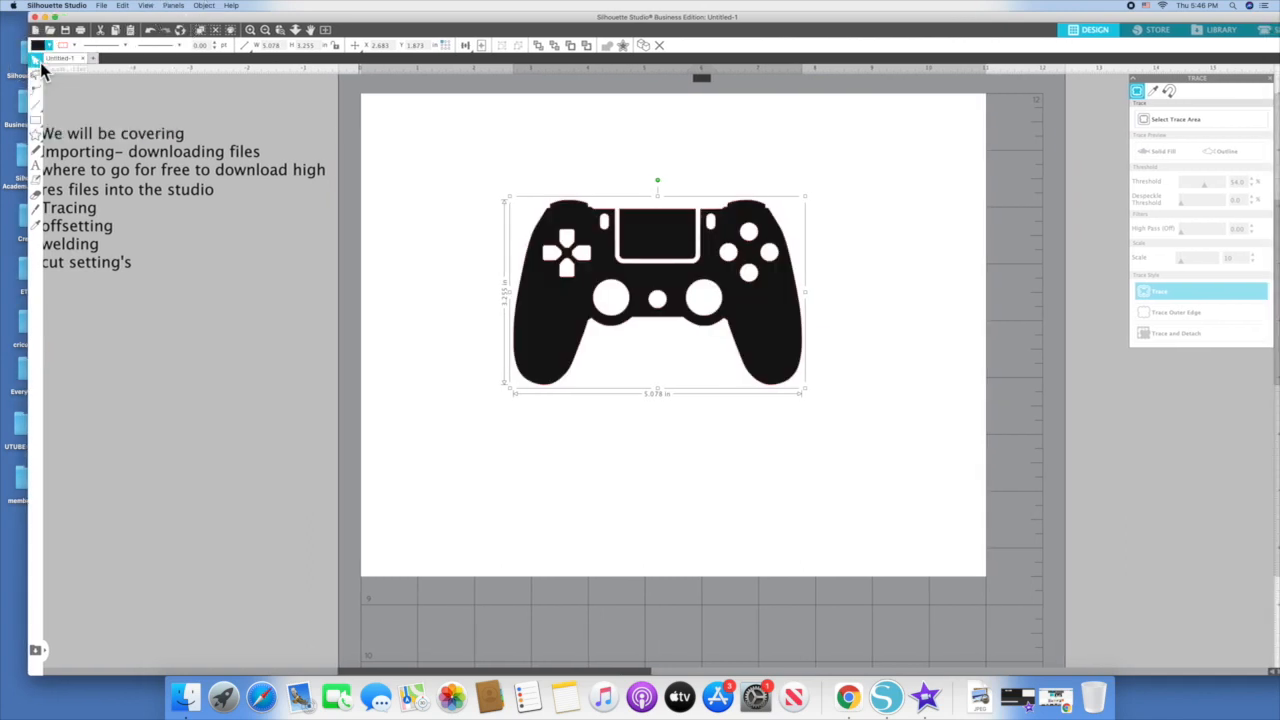
Step: Apply an external offset of 0.05 in with rounded corners to the black traced controller
left_click(568, 151)
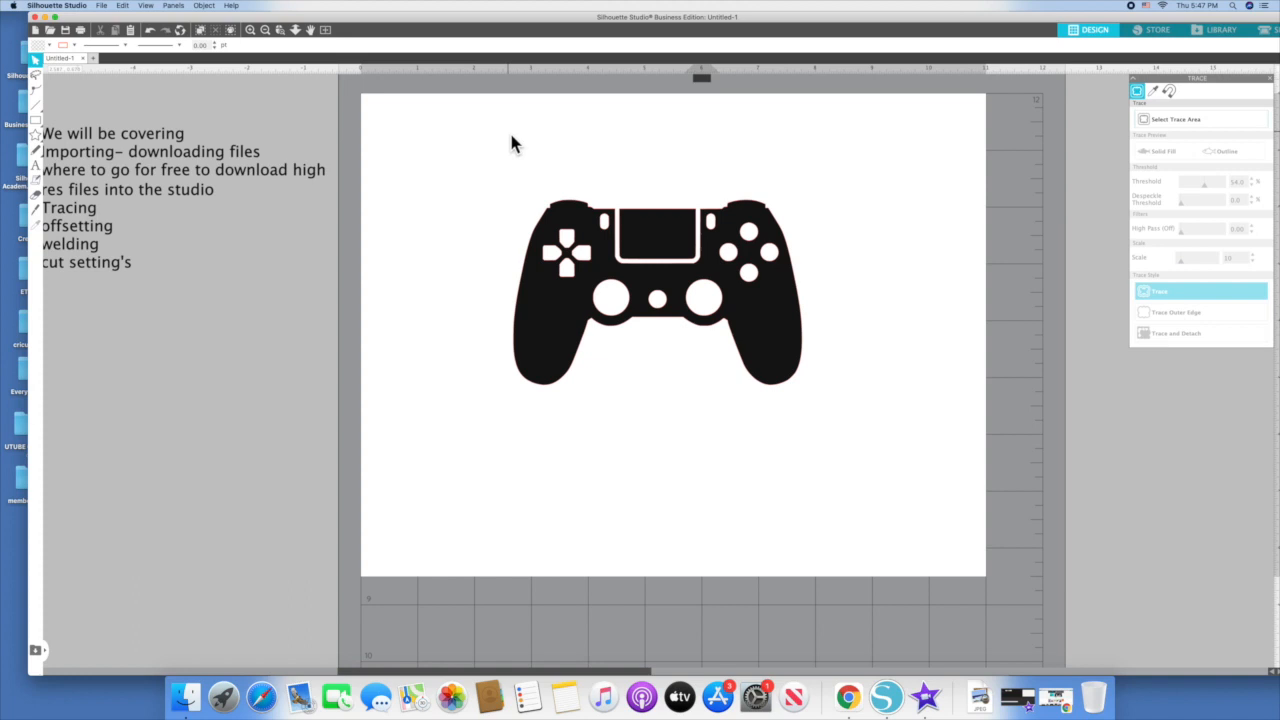
left_click_drag(474, 137, 846, 395)
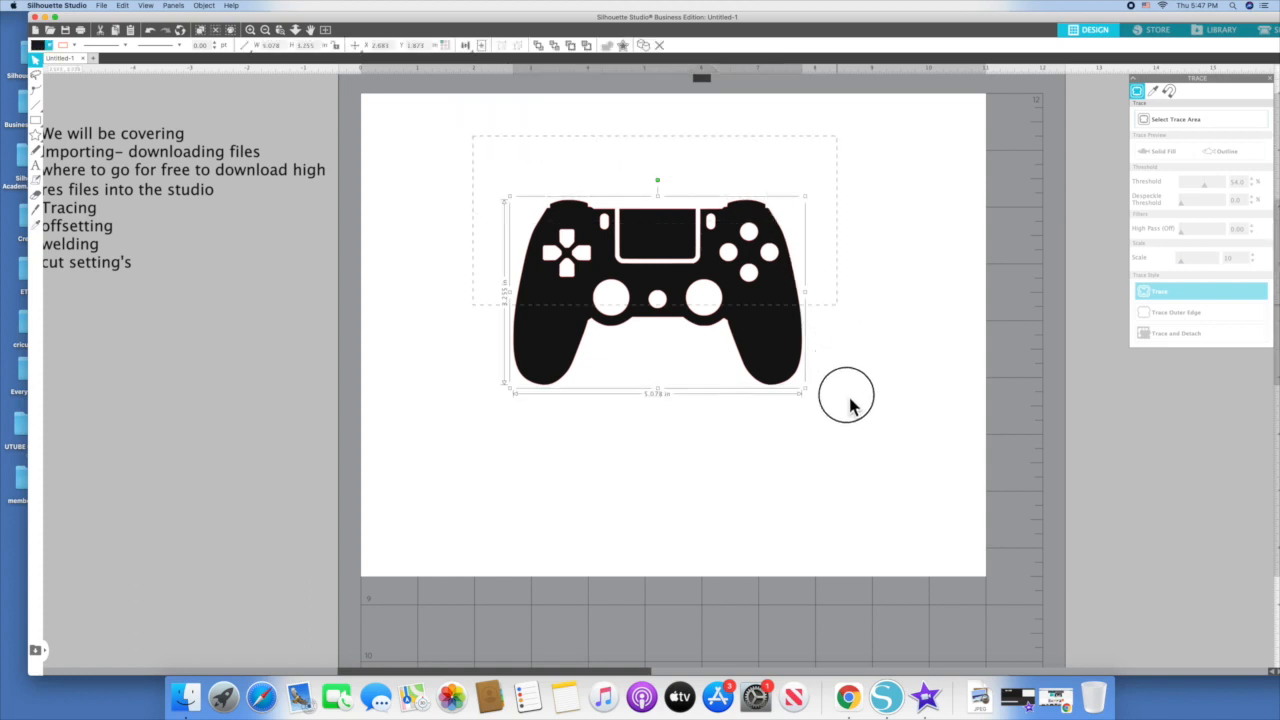
left_click(173, 6)
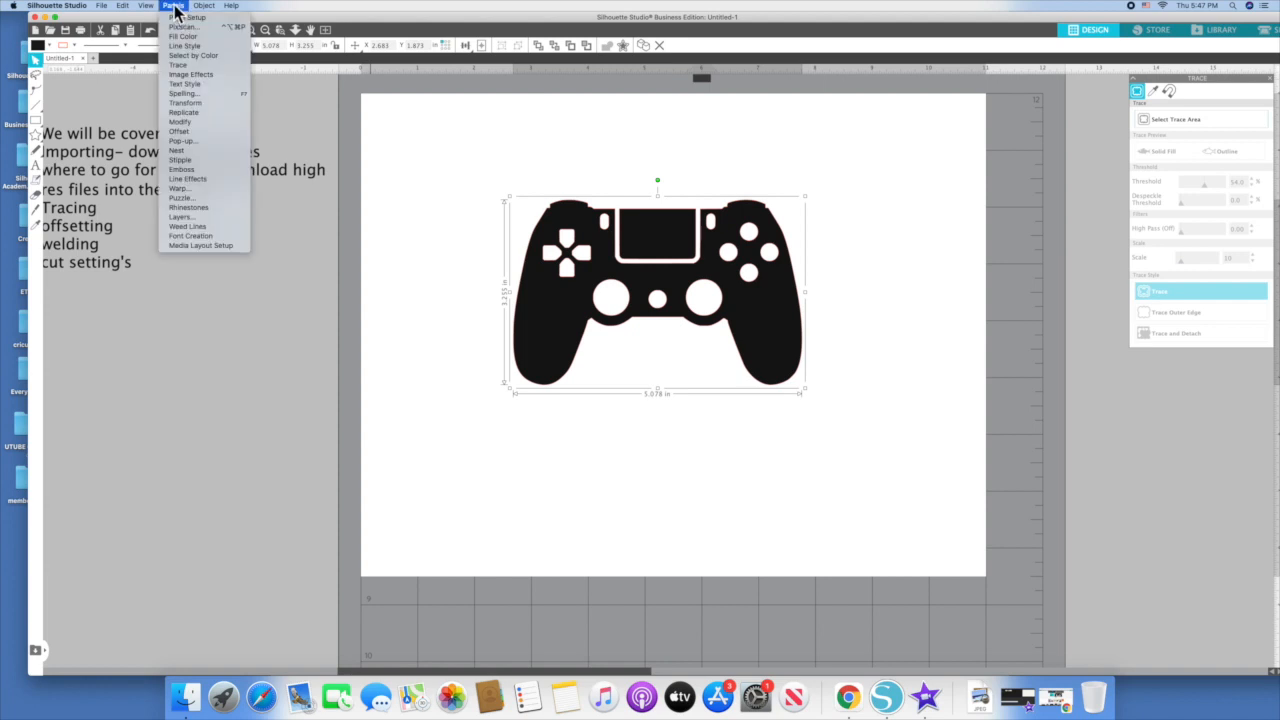
left_click(200, 134)
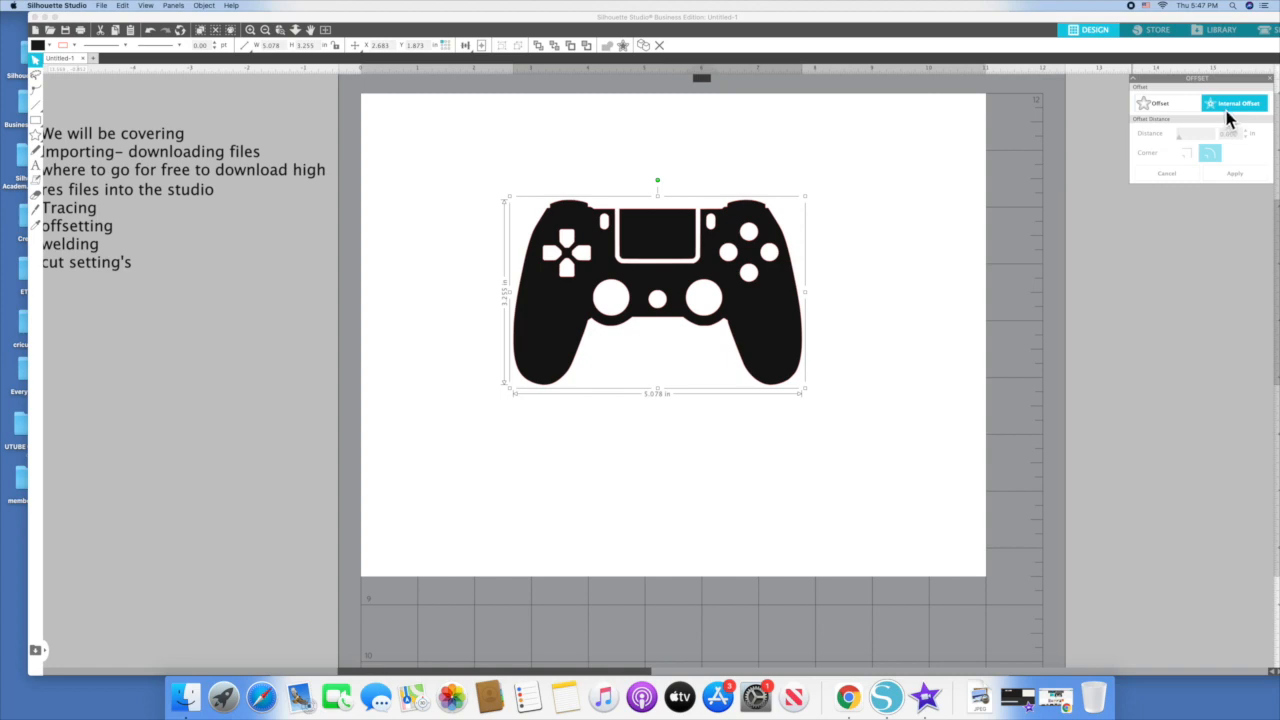
left_click(1164, 107)
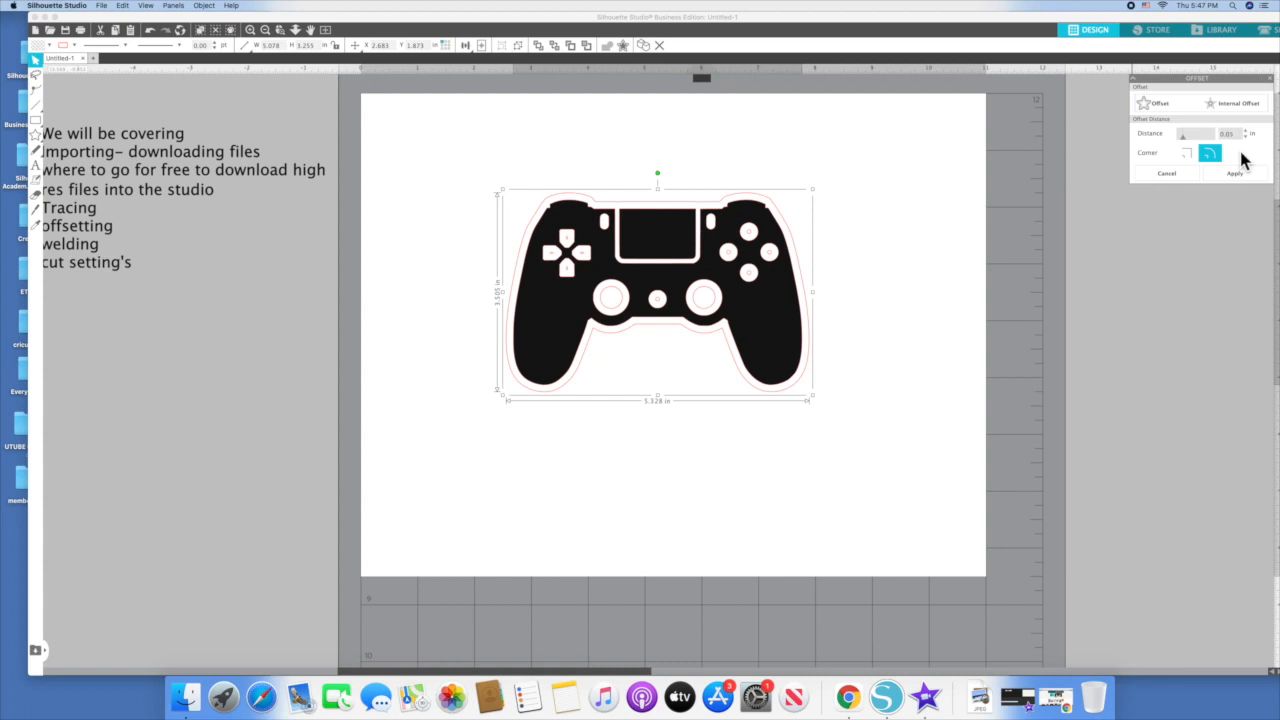
left_click(1236, 175)
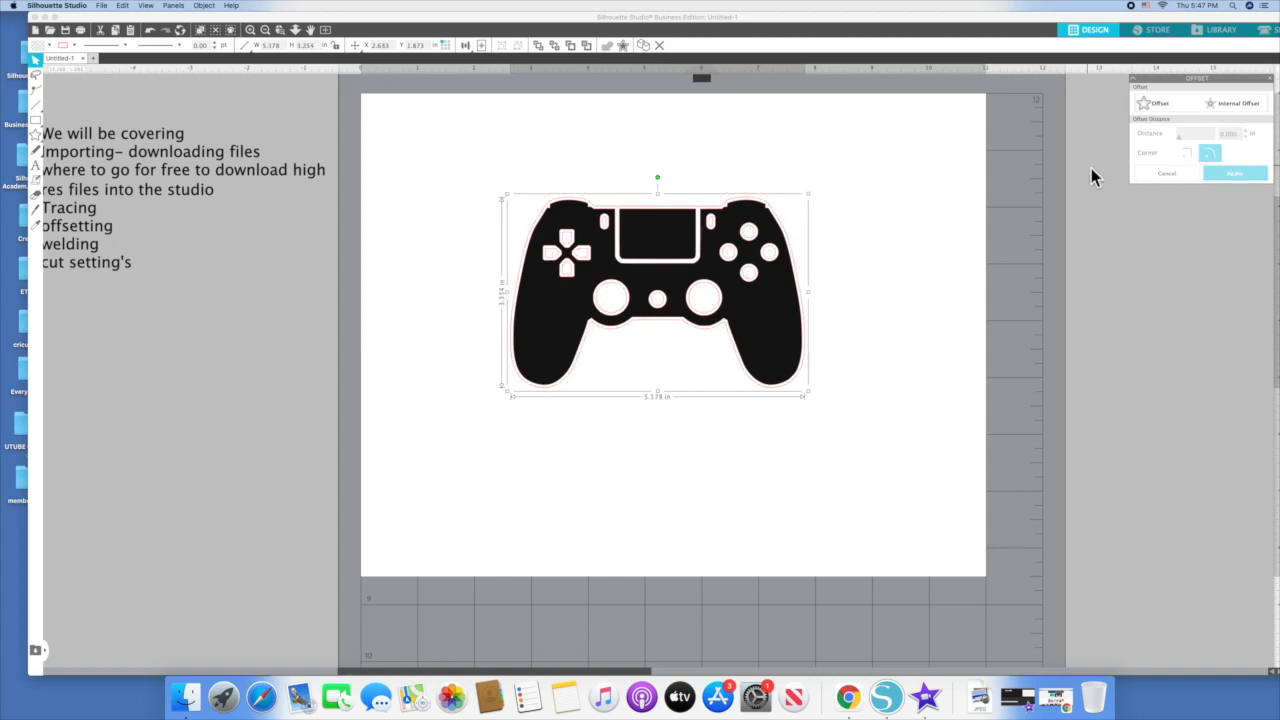
Step: Move the black controller aside from its offset lines and release the offset's compound path
left_click(872, 208)
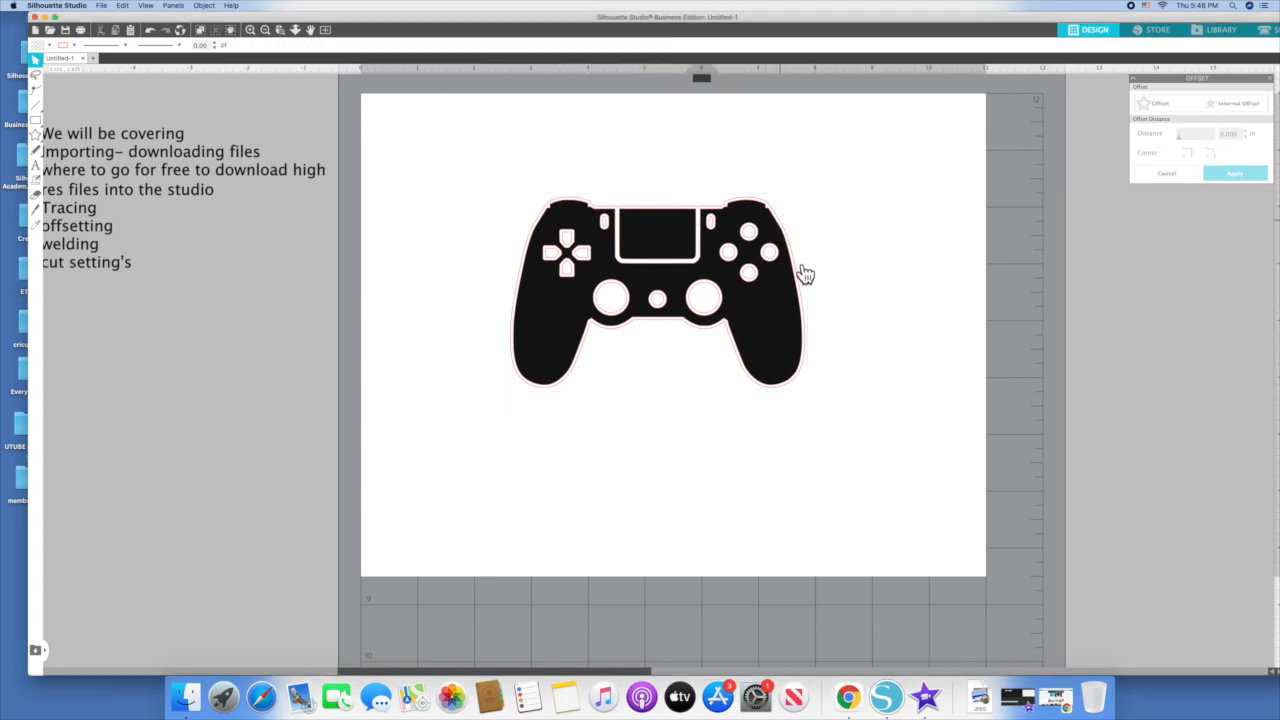
left_click_drag(775, 290, 1074, 250)
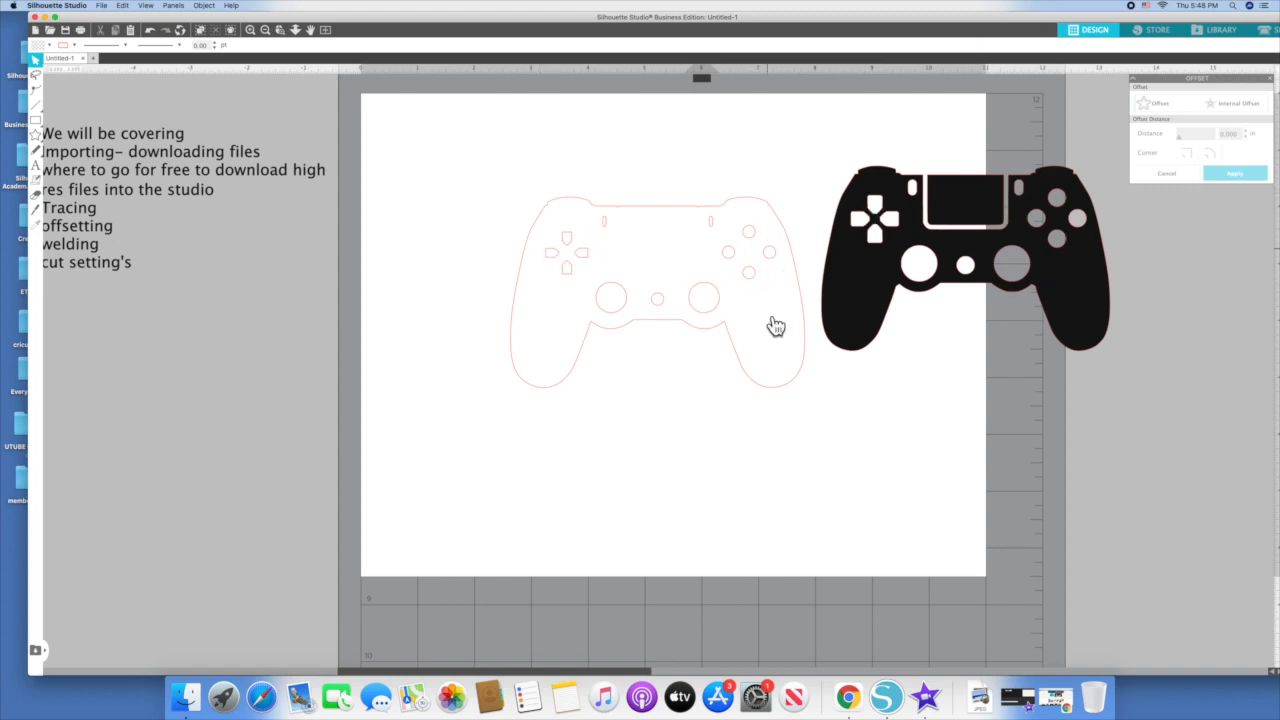
left_click(652, 214)
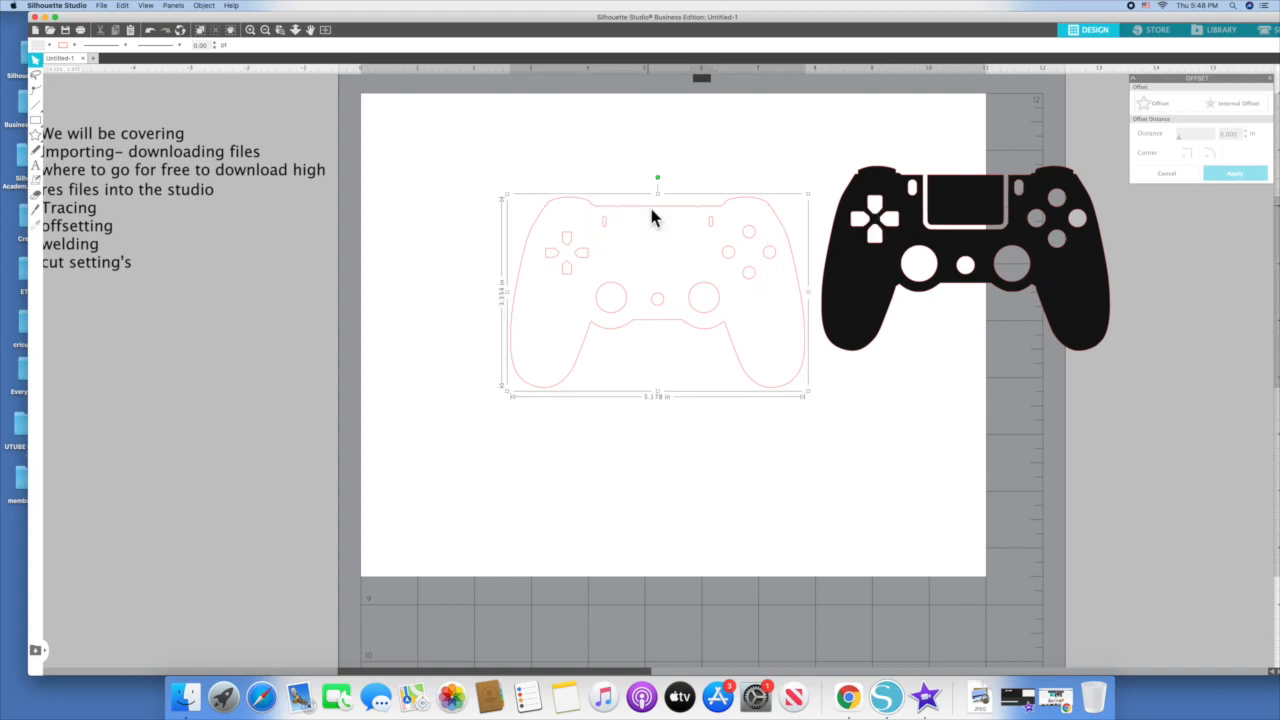
right_click(651, 210)
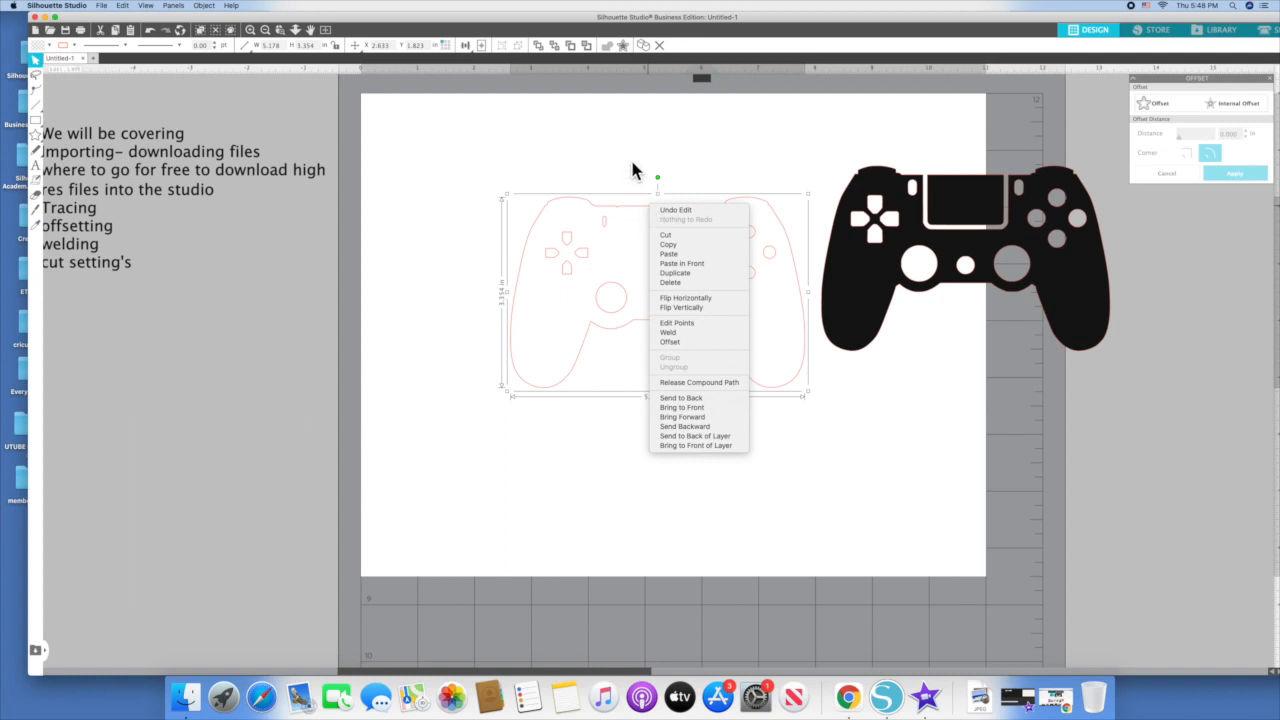
left_click(723, 389)
left_click(886, 404)
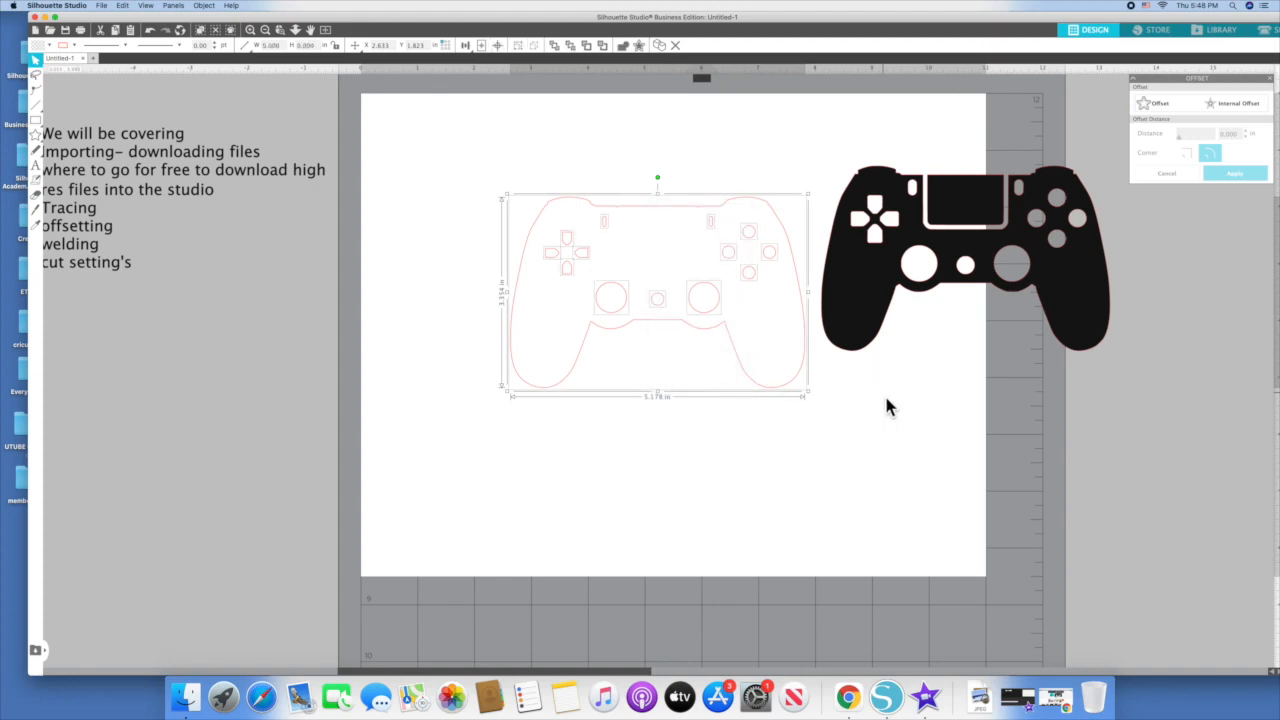
Step: Pull the outer offset outline away and delete all the small inner button and stick shapes left on the page
left_click_drag(806, 279, 1179, 242)
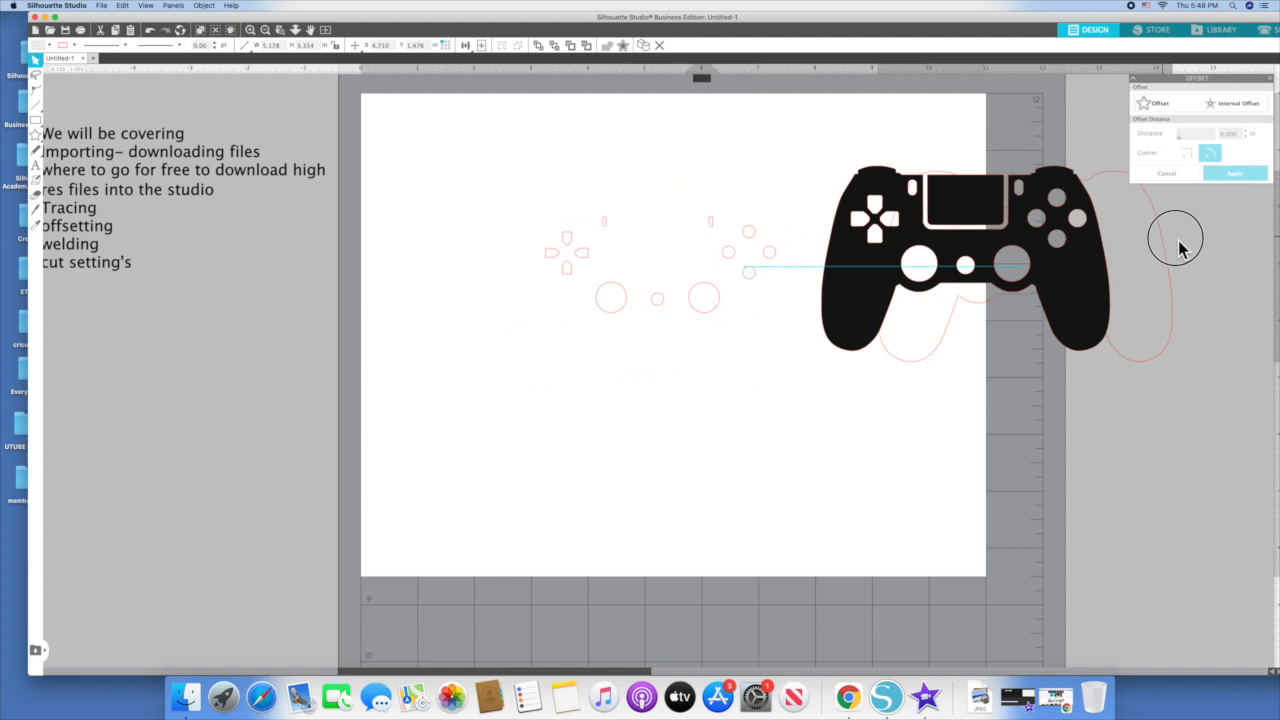
left_click_drag(479, 171, 762, 351)
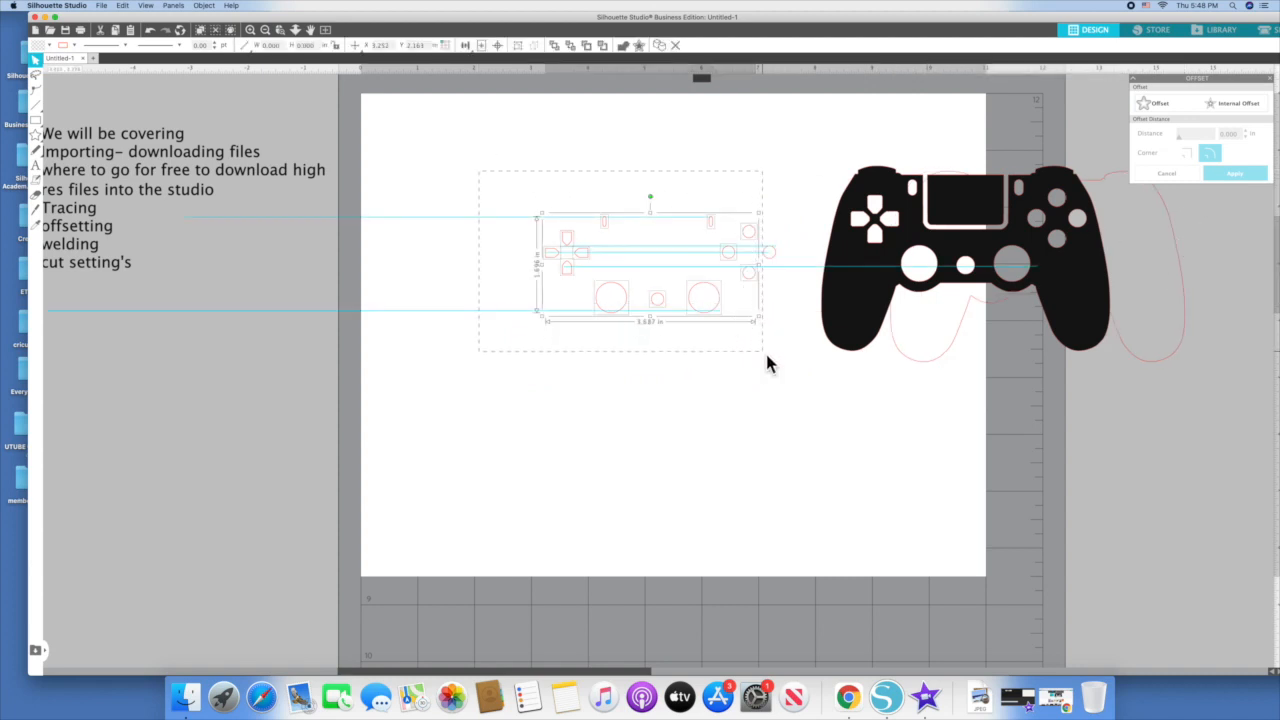
key("Delete")
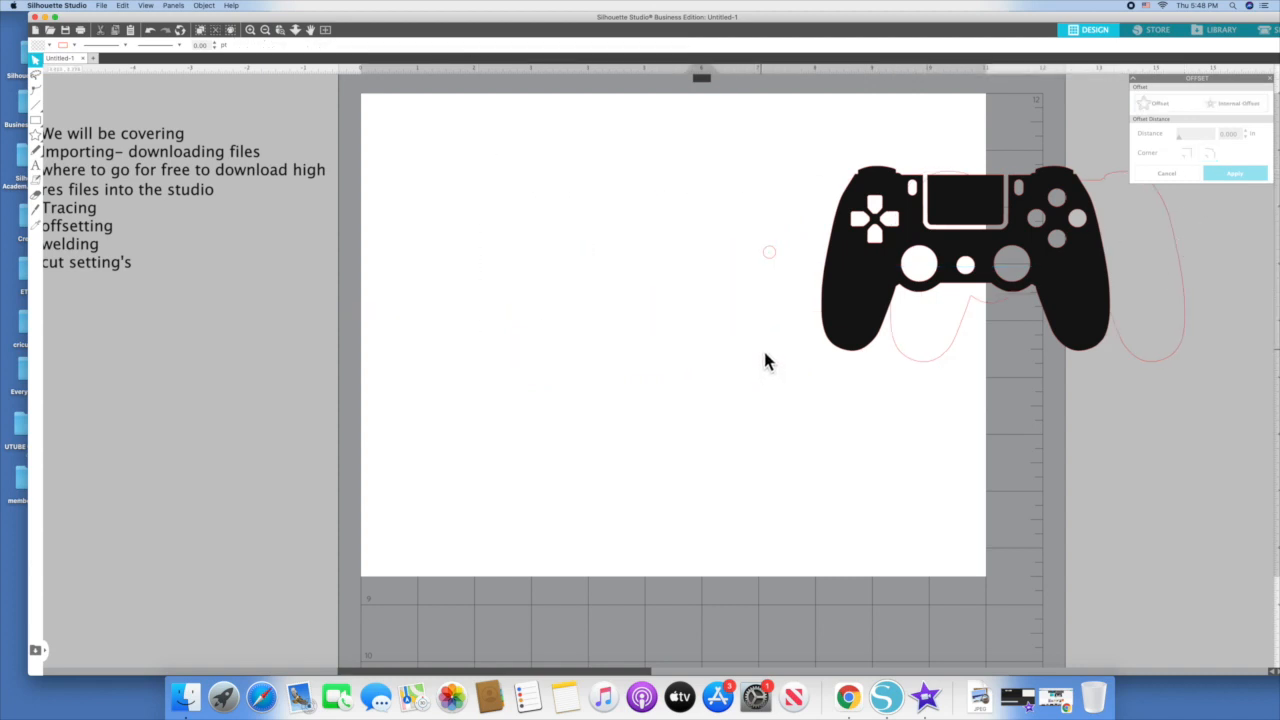
left_click(786, 259)
key("Delete")
Step: Move the outer offset outline clear of the black controller, fill it with white, and place it across the page's left edge
left_click_drag(970, 310, 171, 417)
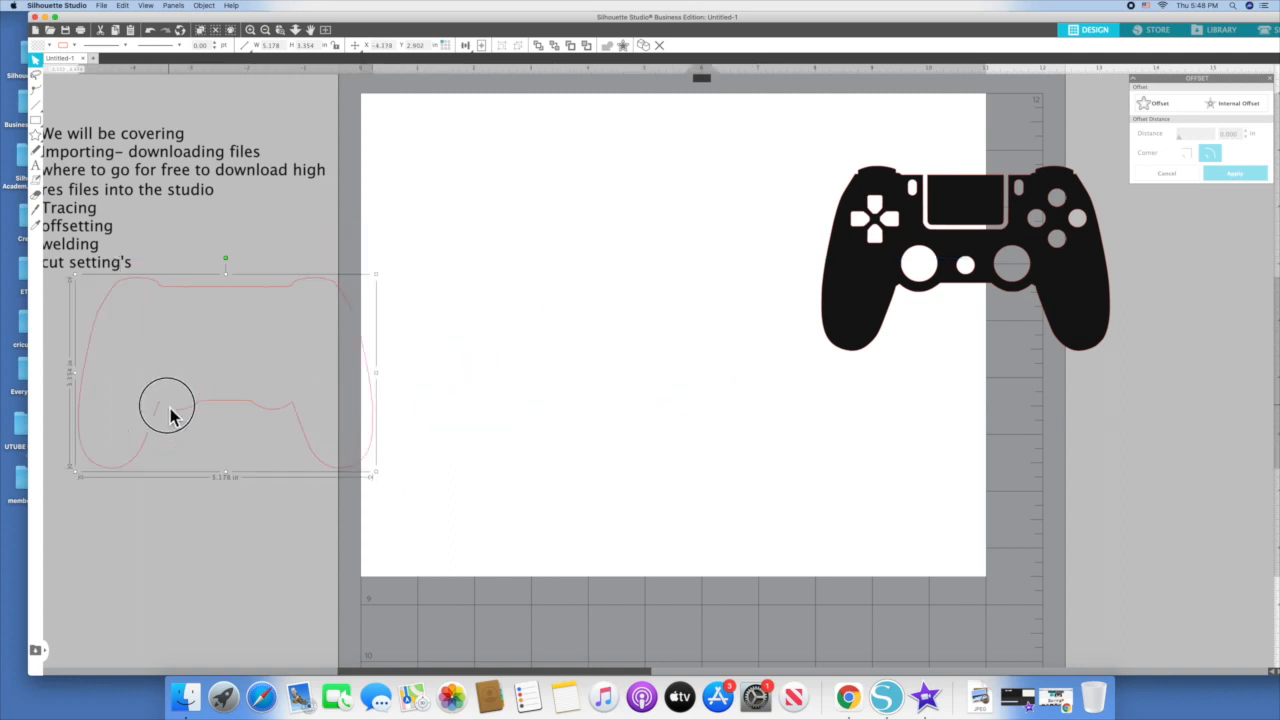
left_click(48, 46)
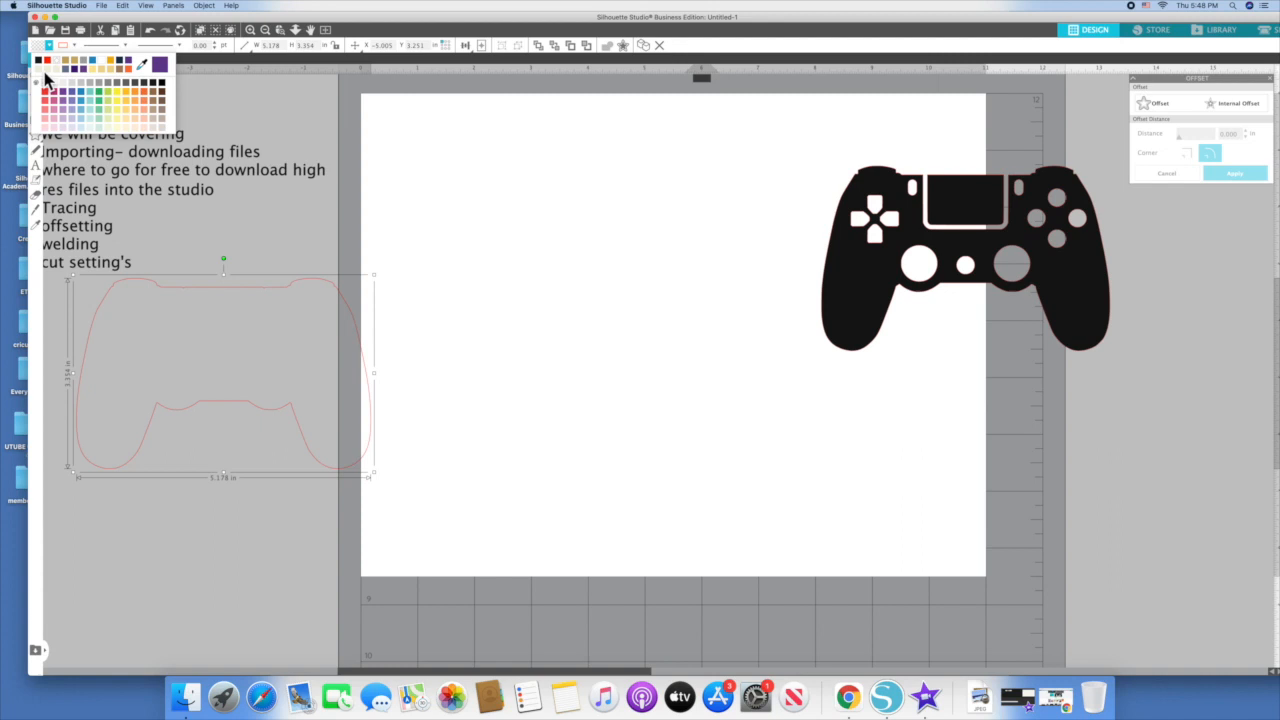
left_click(107, 66)
left_click_drag(303, 325, 464, 232)
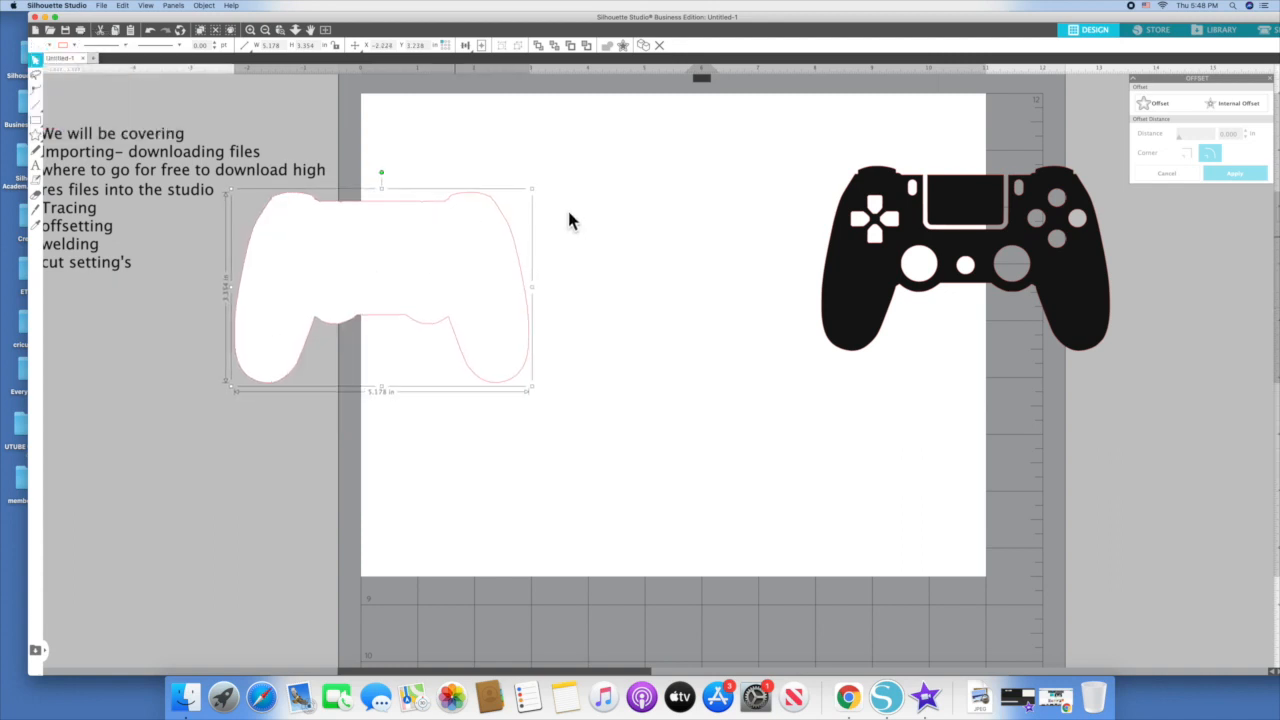
Step: Place the black controller over the white offset shape and align the two with Align Center-Middle
left_click_drag(884, 204, 294, 218)
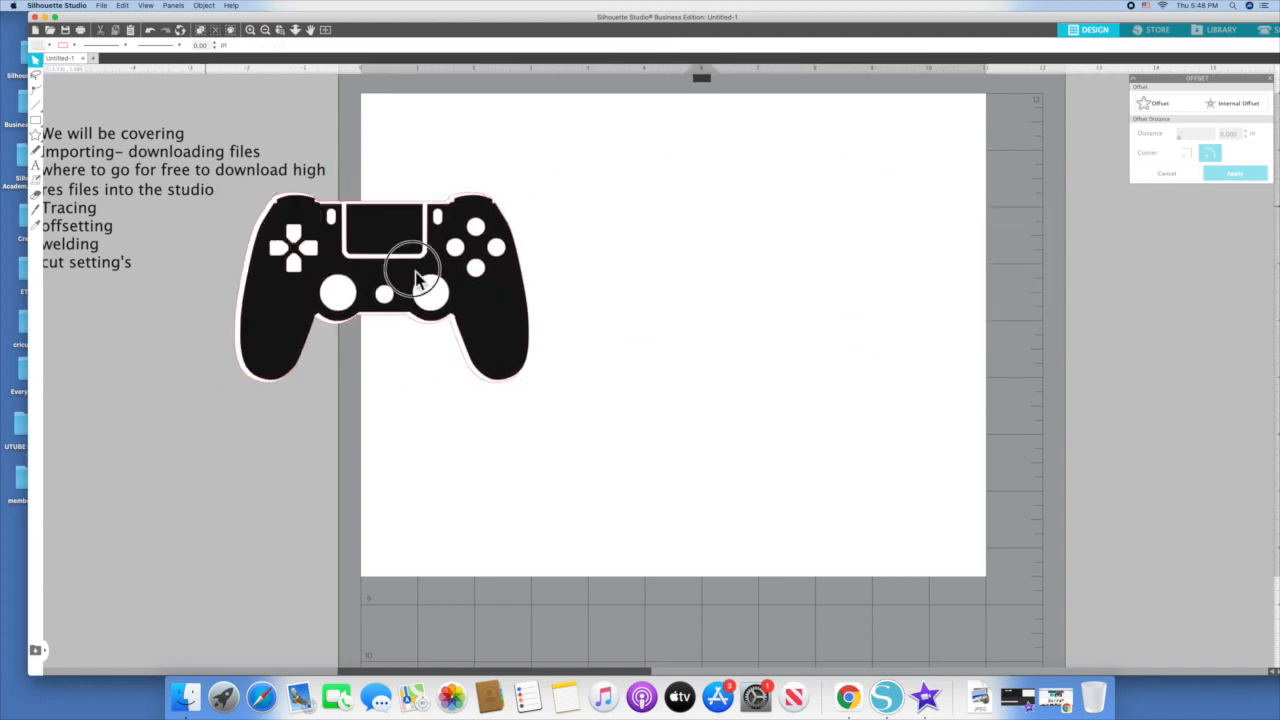
left_click(200, 6)
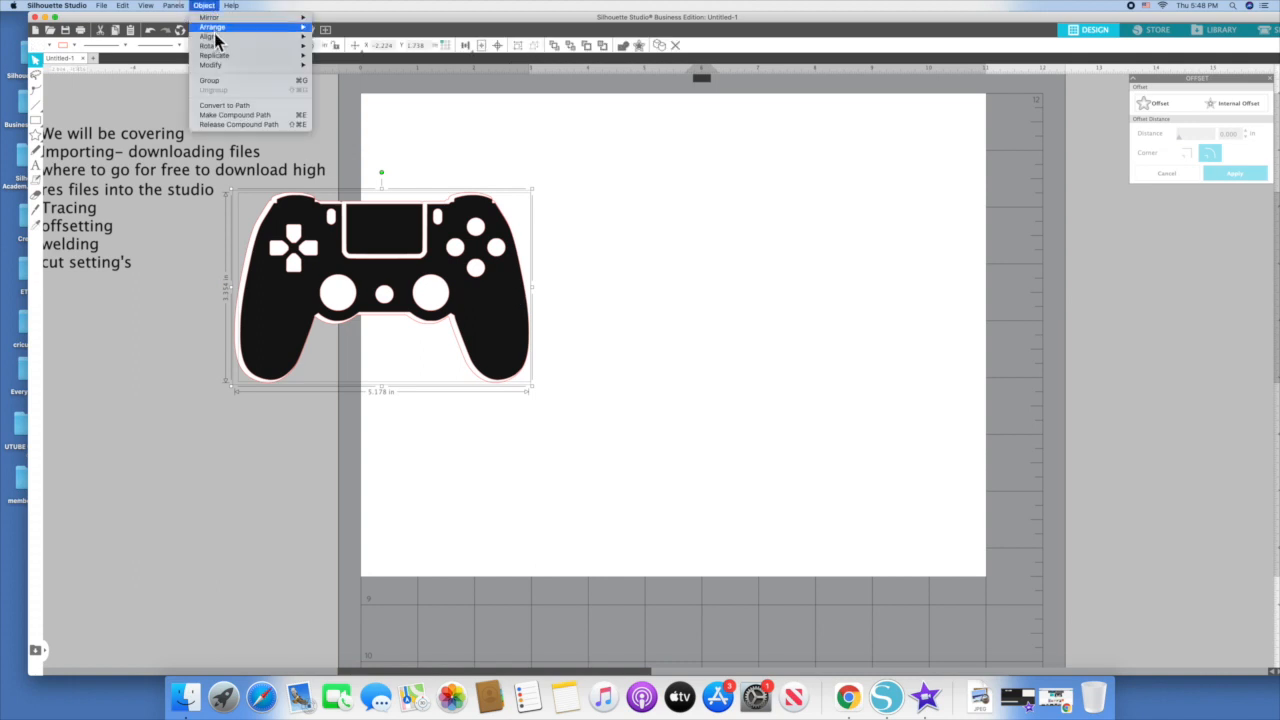
mouse_move(265, 45)
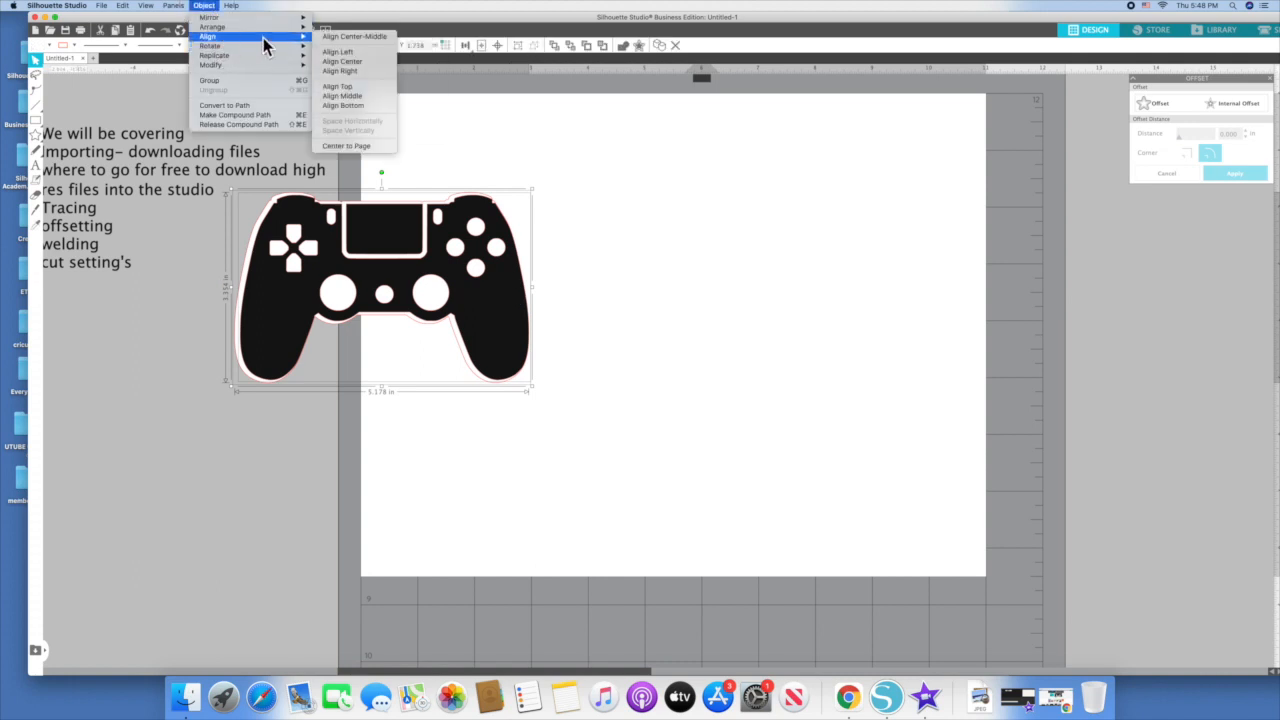
left_click(365, 37)
Step: Select the black controller with its white backing and move both together onto the page's upper half
left_click(568, 177)
left_click_drag(391, 137, 458, 350)
left_click(538, 322)
left_click_drag(540, 330, 745, 340)
left_click(776, 176)
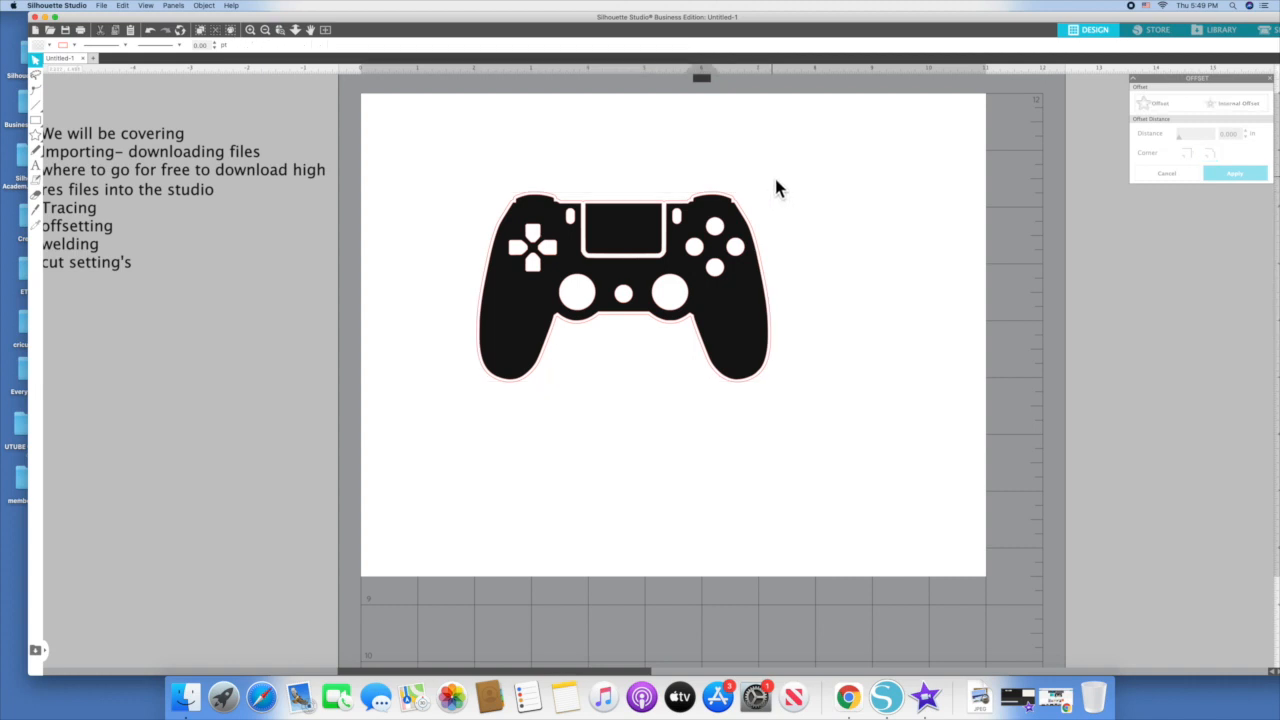
Step: Select the black controller and apply a rounded-corner offset with a distance of 0.055 in
left_click(727, 203)
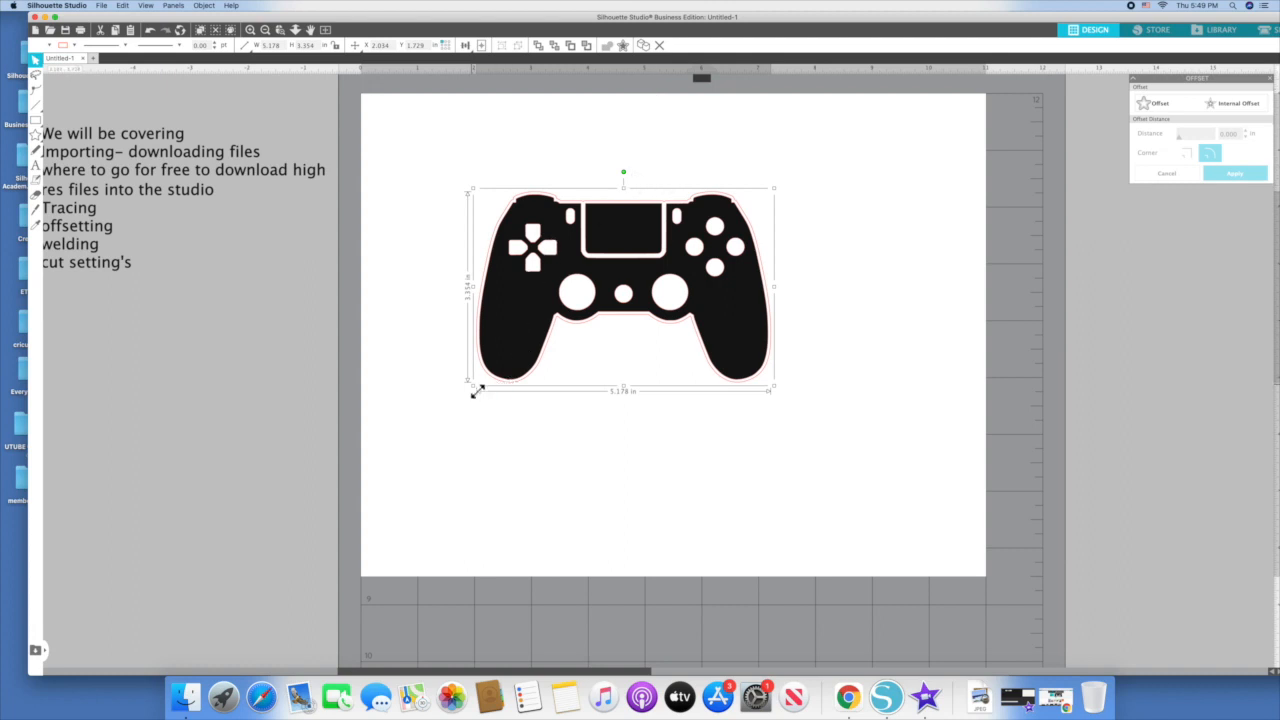
left_click(639, 119)
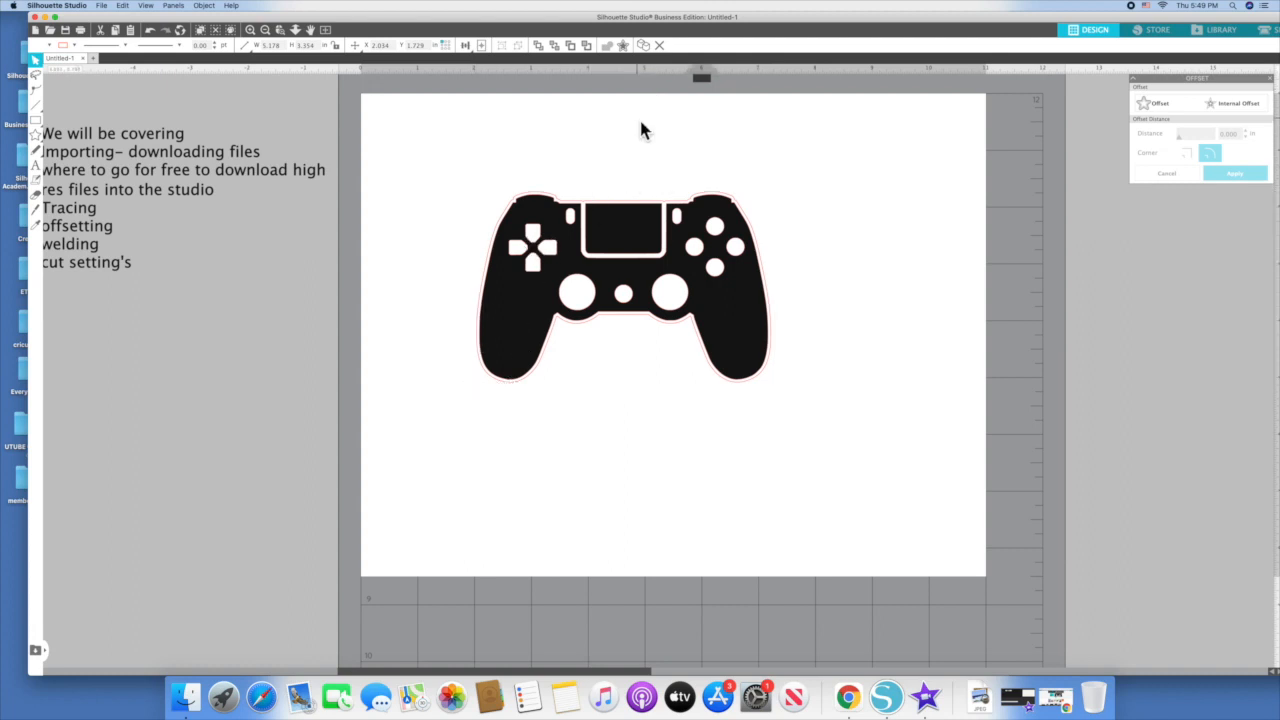
left_click(724, 201)
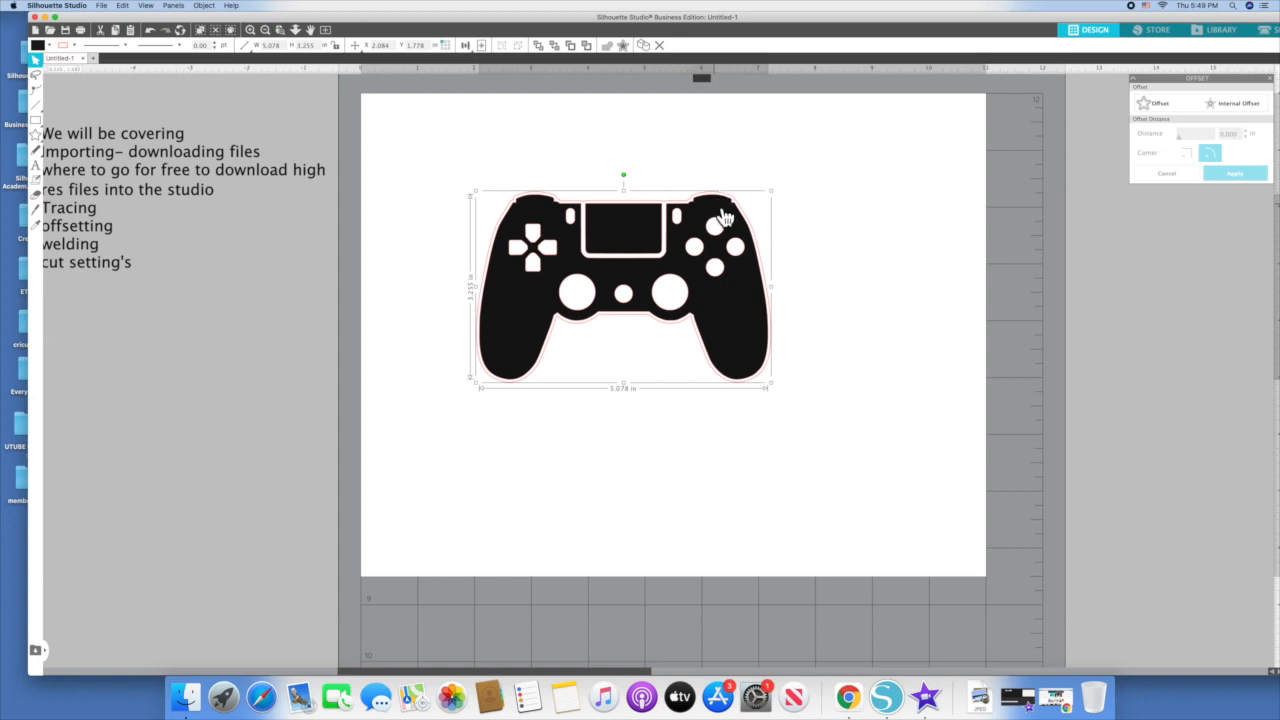
left_click(1165, 104)
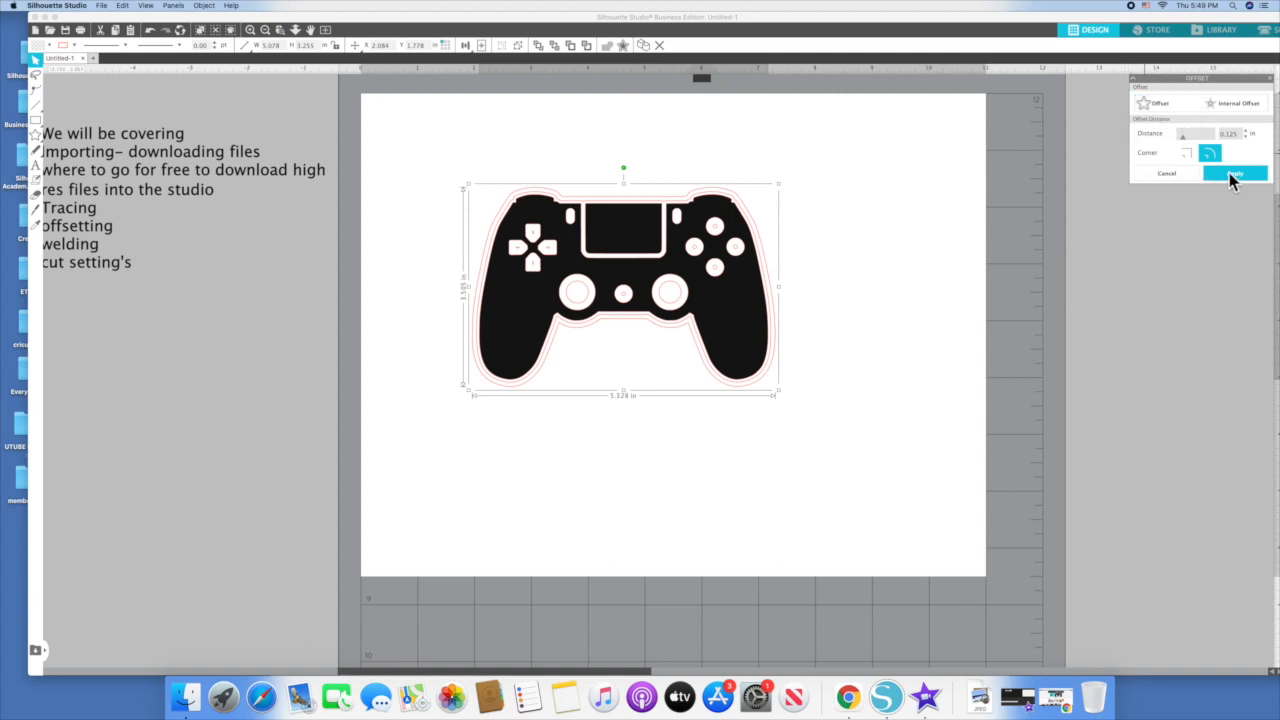
left_click(1240, 135)
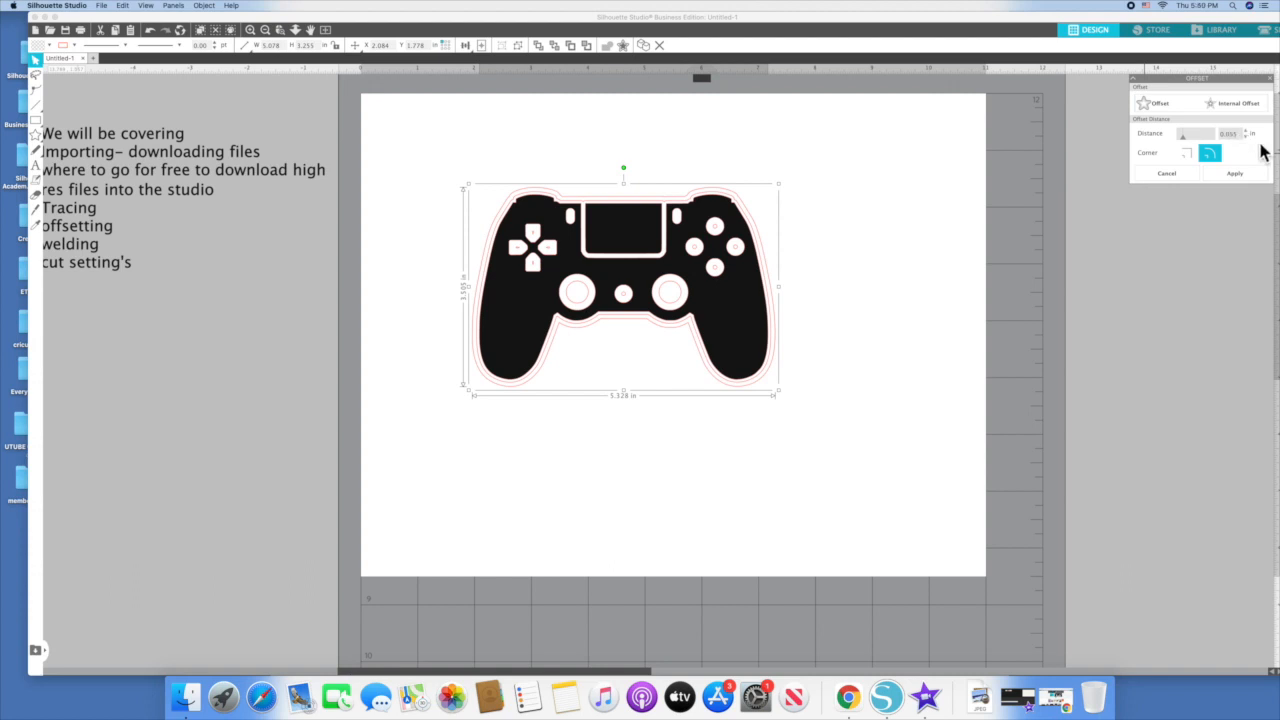
left_click(1236, 175)
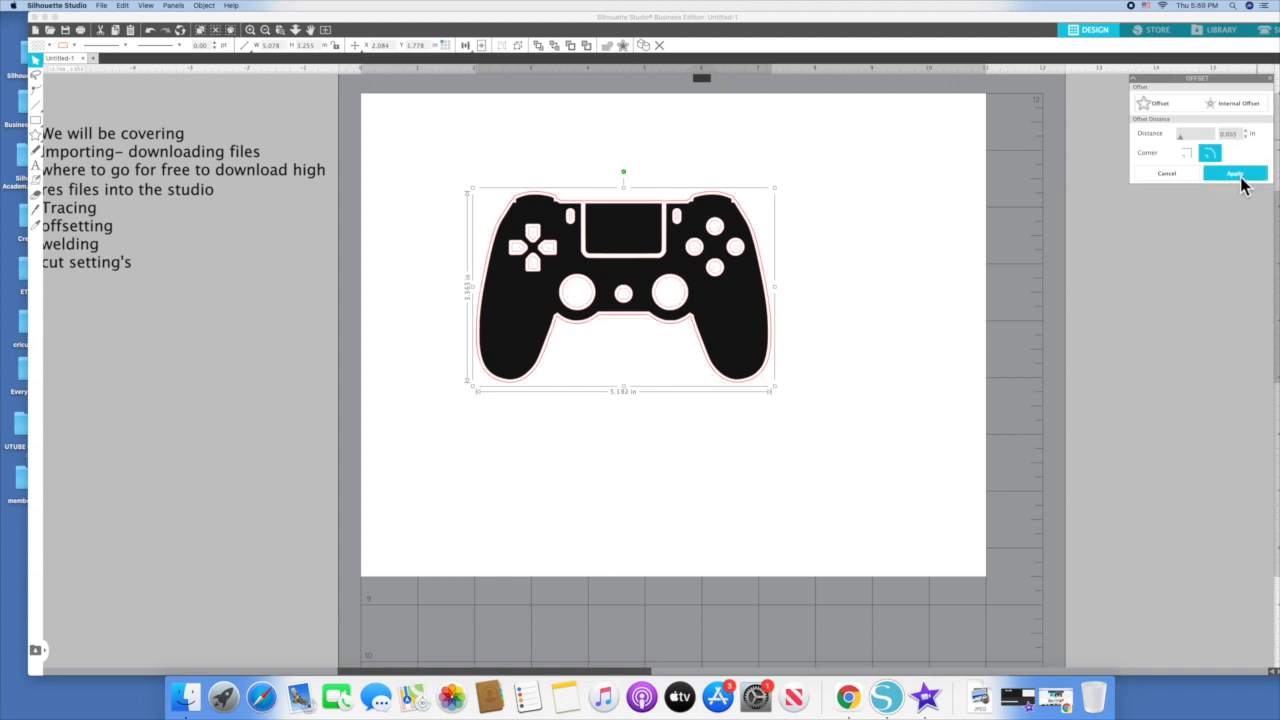
left_click(926, 176)
Step: Move the black controller off the page beneath the notes, and pull its new offset outline clear on the opposite side
left_click_drag(727, 233, 256, 318)
left_click_drag(652, 207, 954, 158)
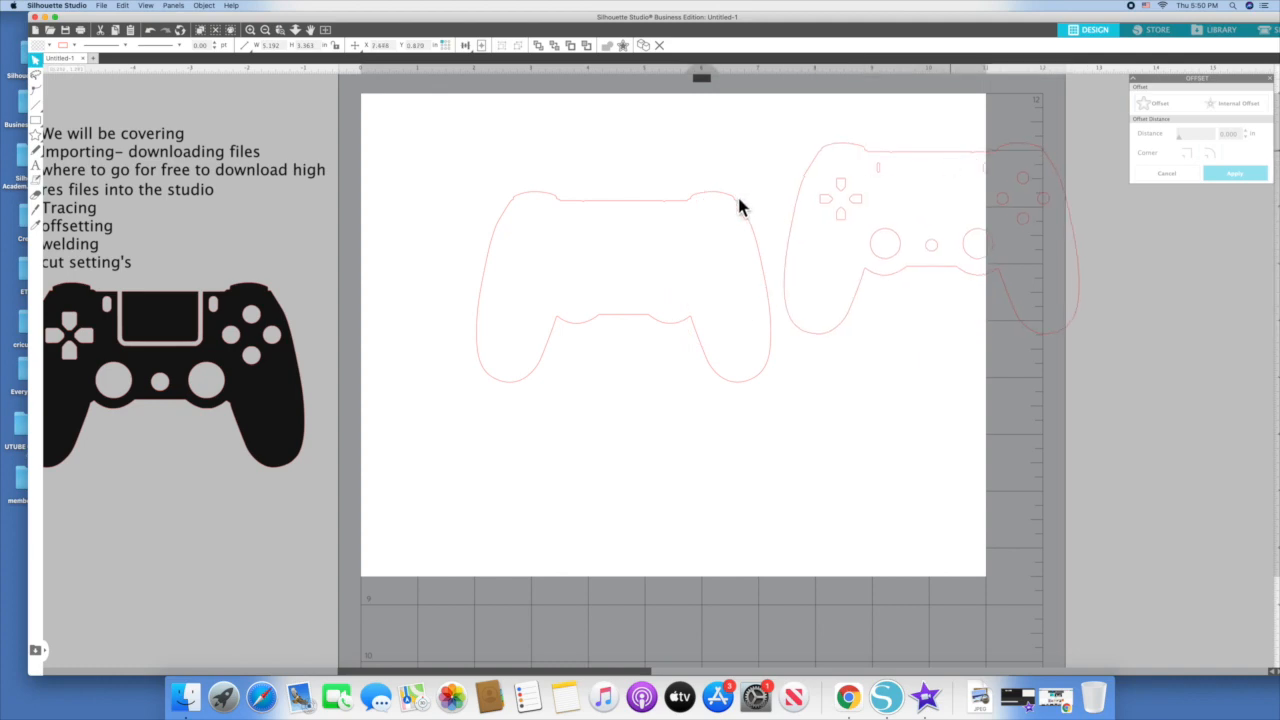
Step: Release the compound path of the pulled-out offset outline and delete the small inner button and stick shapes
left_click(878, 152)
right_click(871, 146)
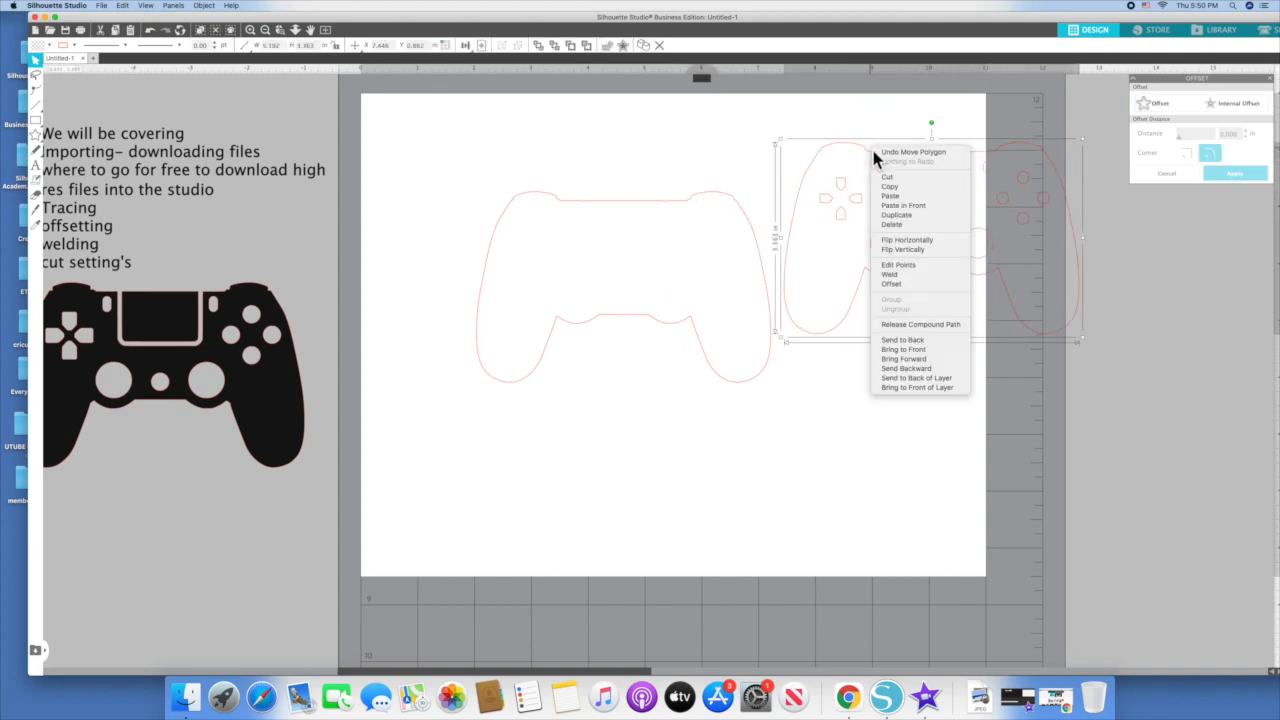
left_click(912, 323)
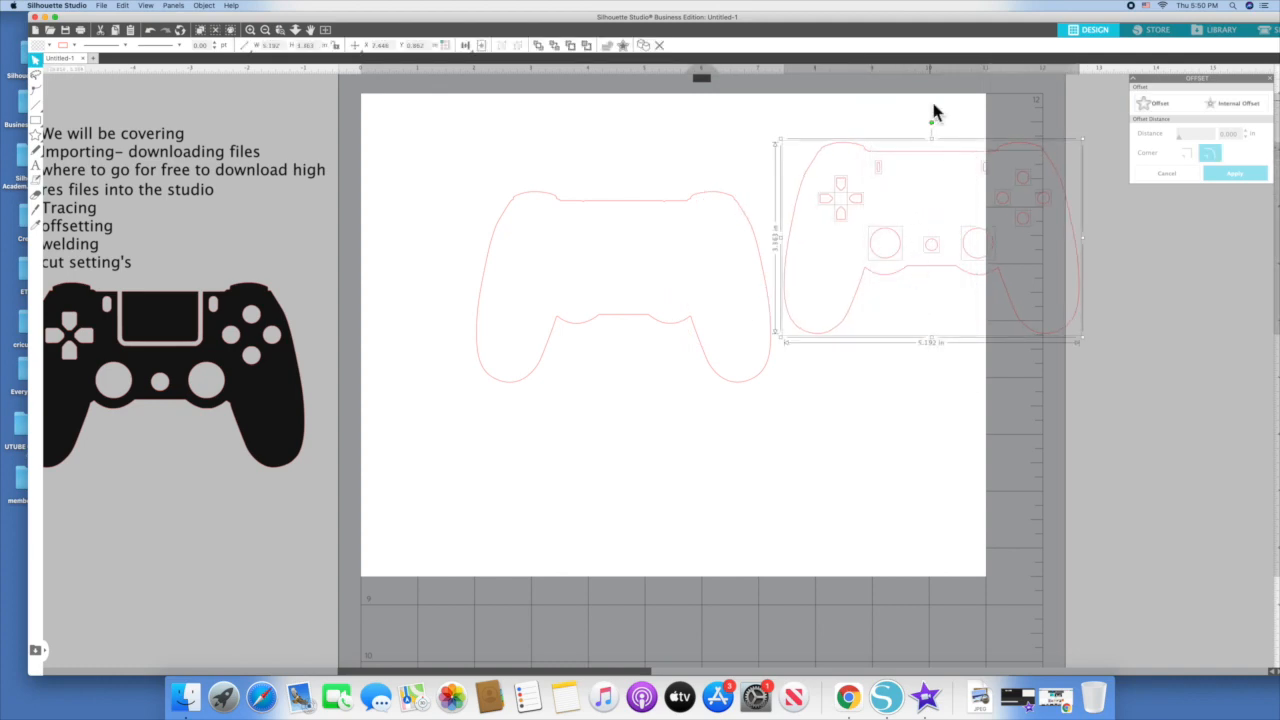
left_click(932, 107)
left_click_drag(836, 165, 1040, 265)
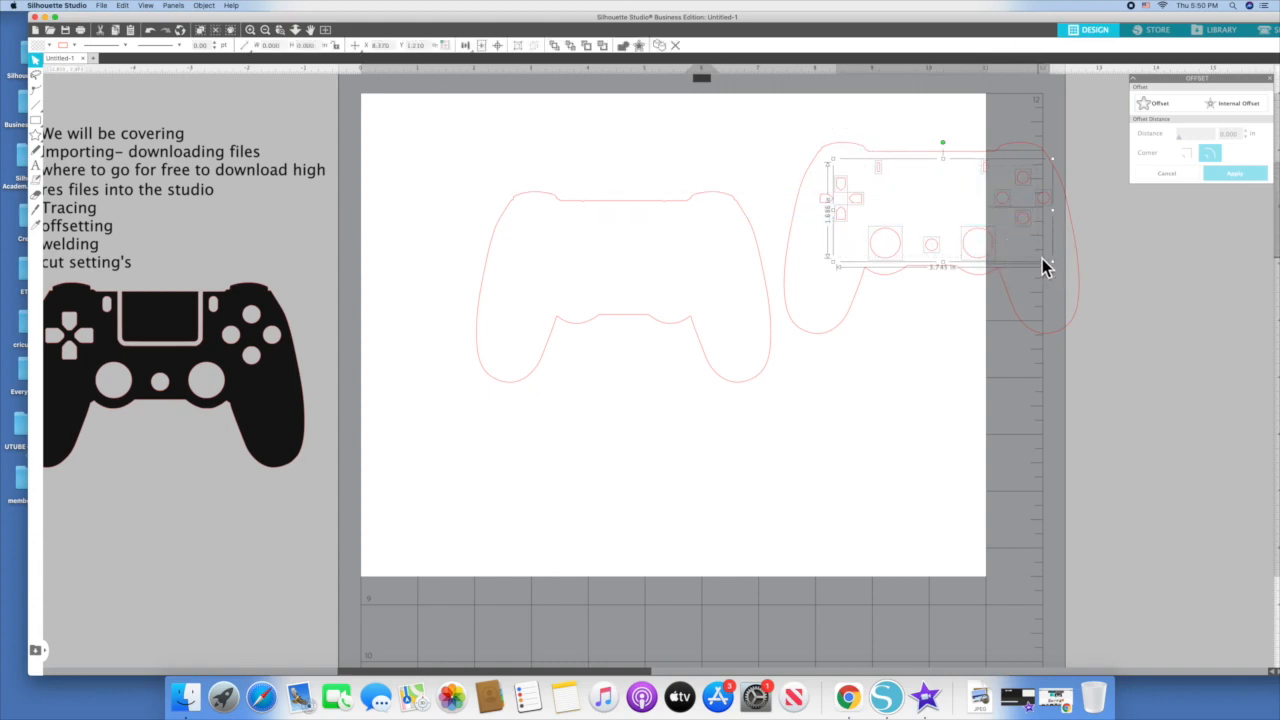
key("Delete")
left_click(836, 207)
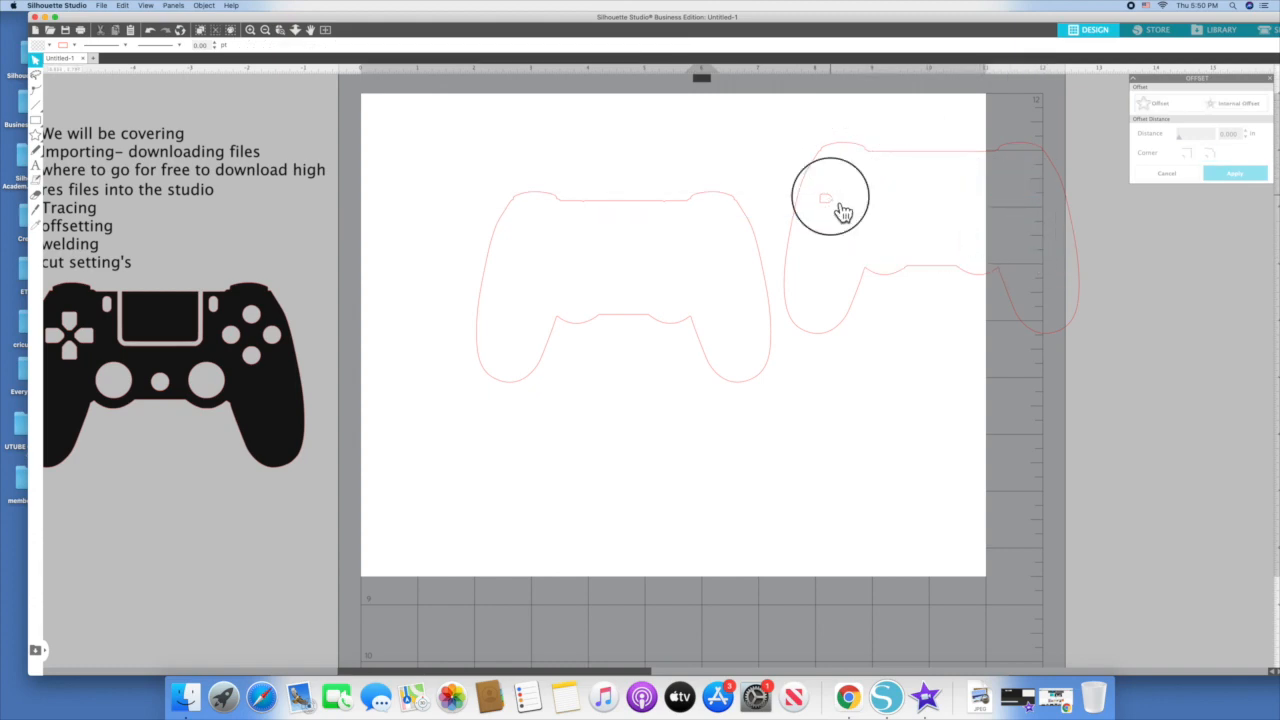
Step: Move the leftover outer outline of the controller's offset aside and delete it
left_click(714, 200)
left_click_drag(820, 152, 896, 182)
left_click(895, 180)
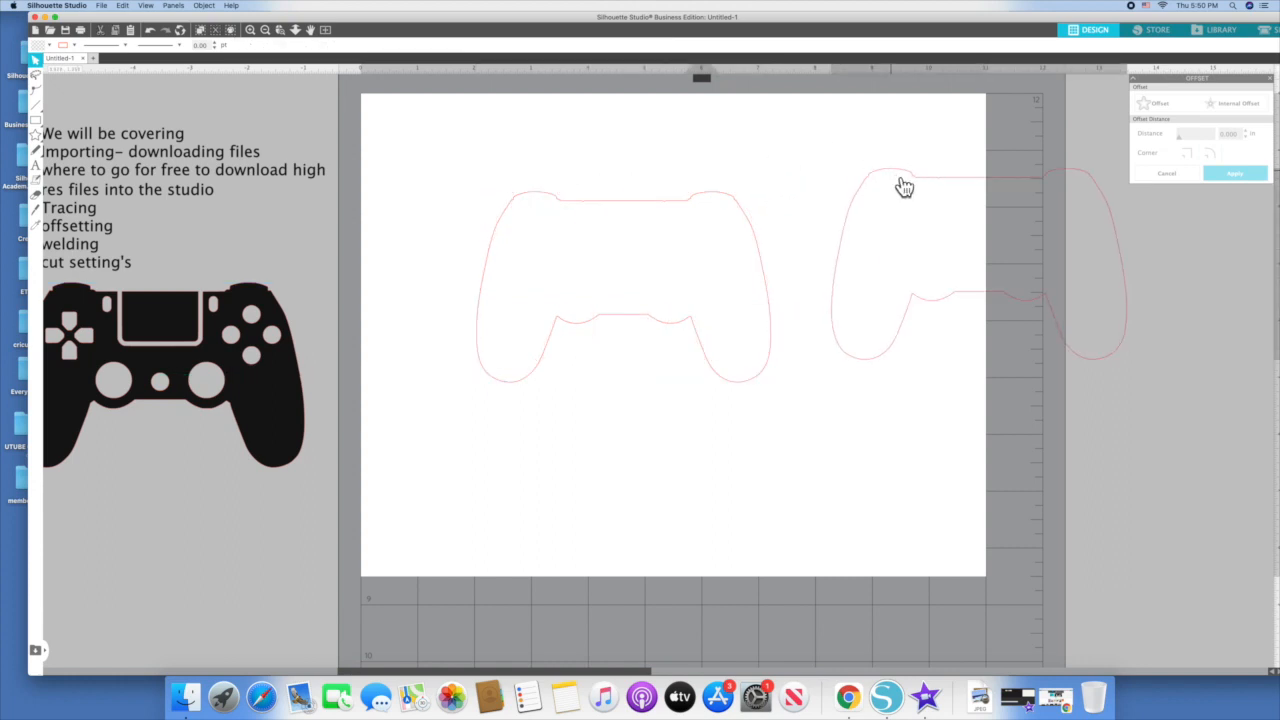
key("Delete")
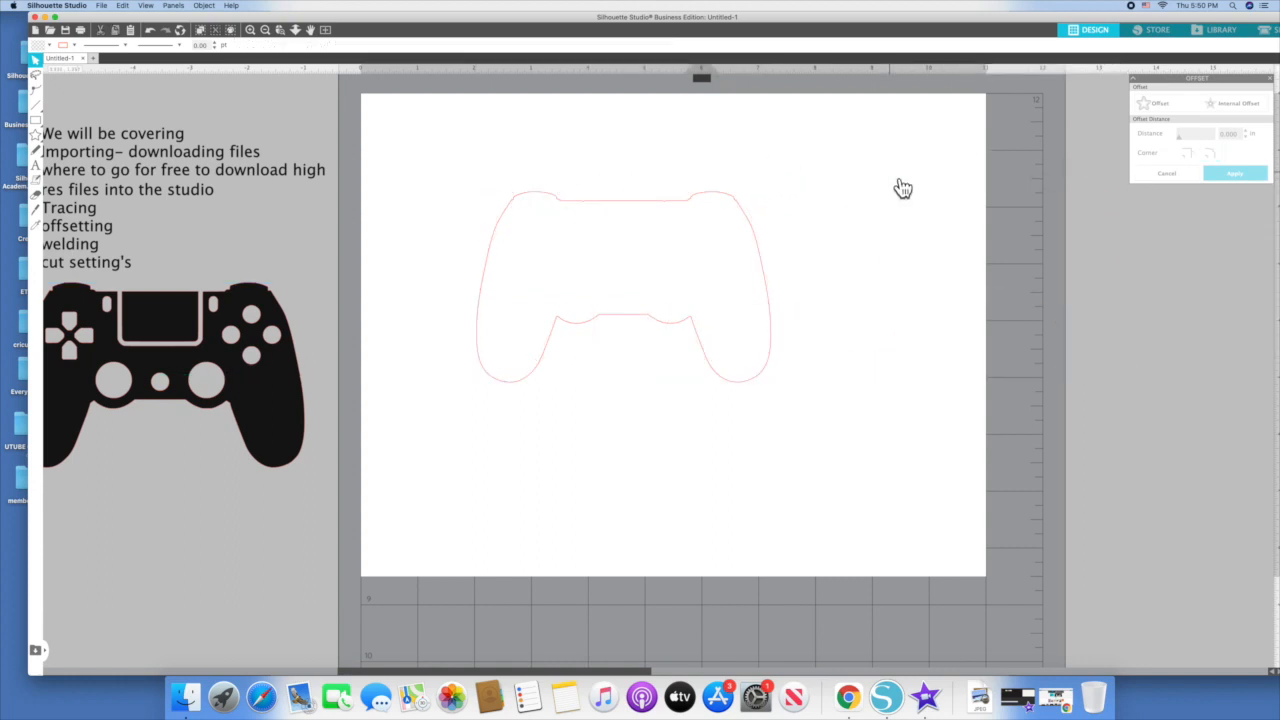
Step: Select the white backing shape in the middle of the page and offset it by 0.055 in
left_click(733, 202)
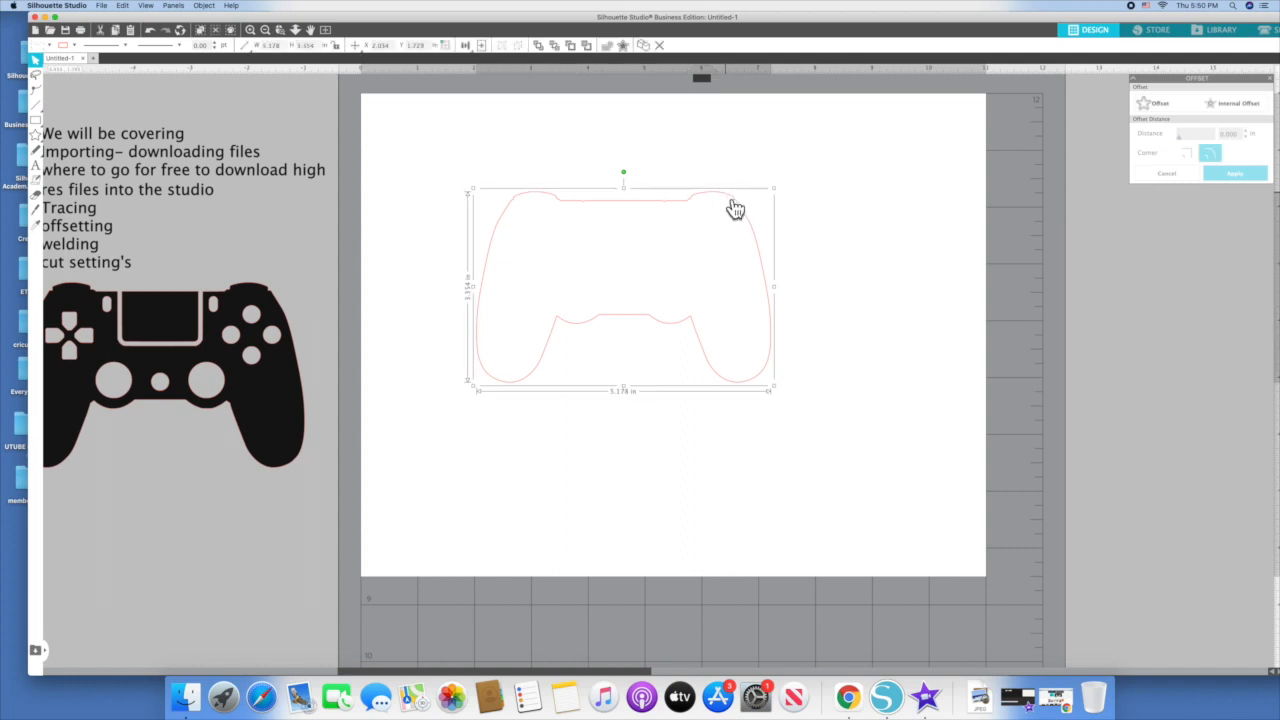
left_click(1164, 106)
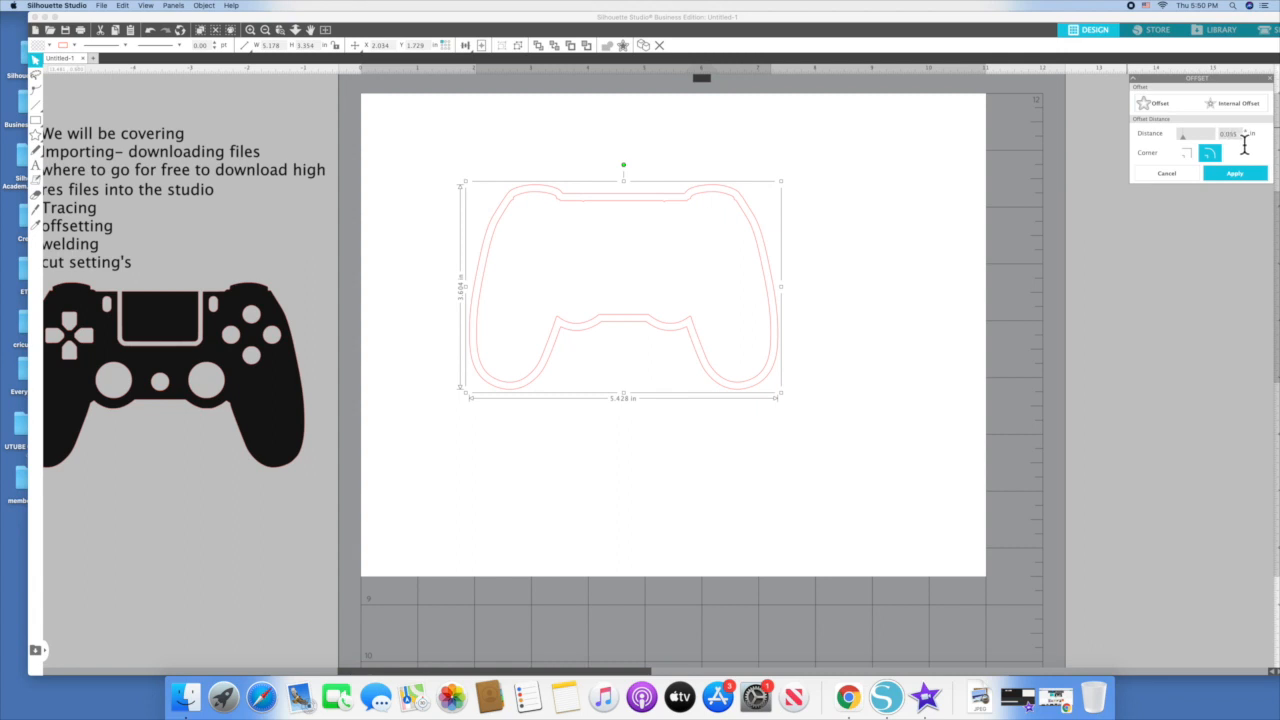
left_click(1236, 175)
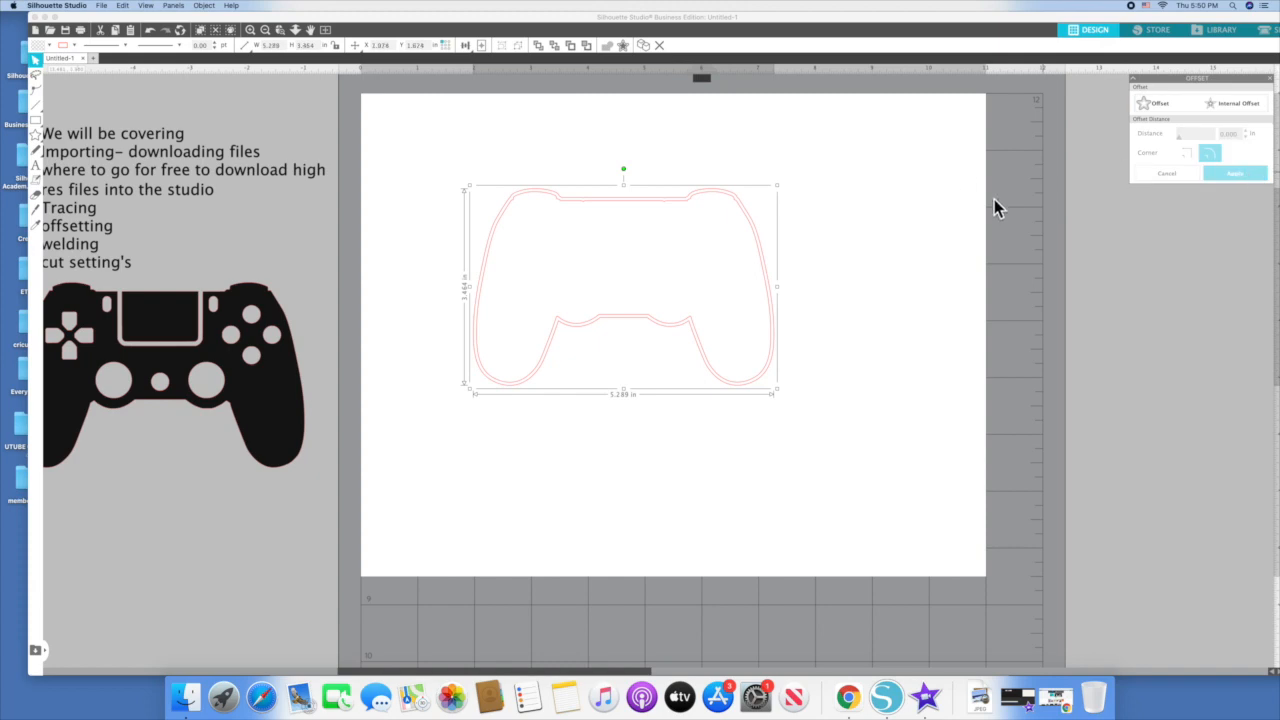
Step: Fill the new outer offset around the white backing shape with black
left_click(626, 178)
left_click(632, 214)
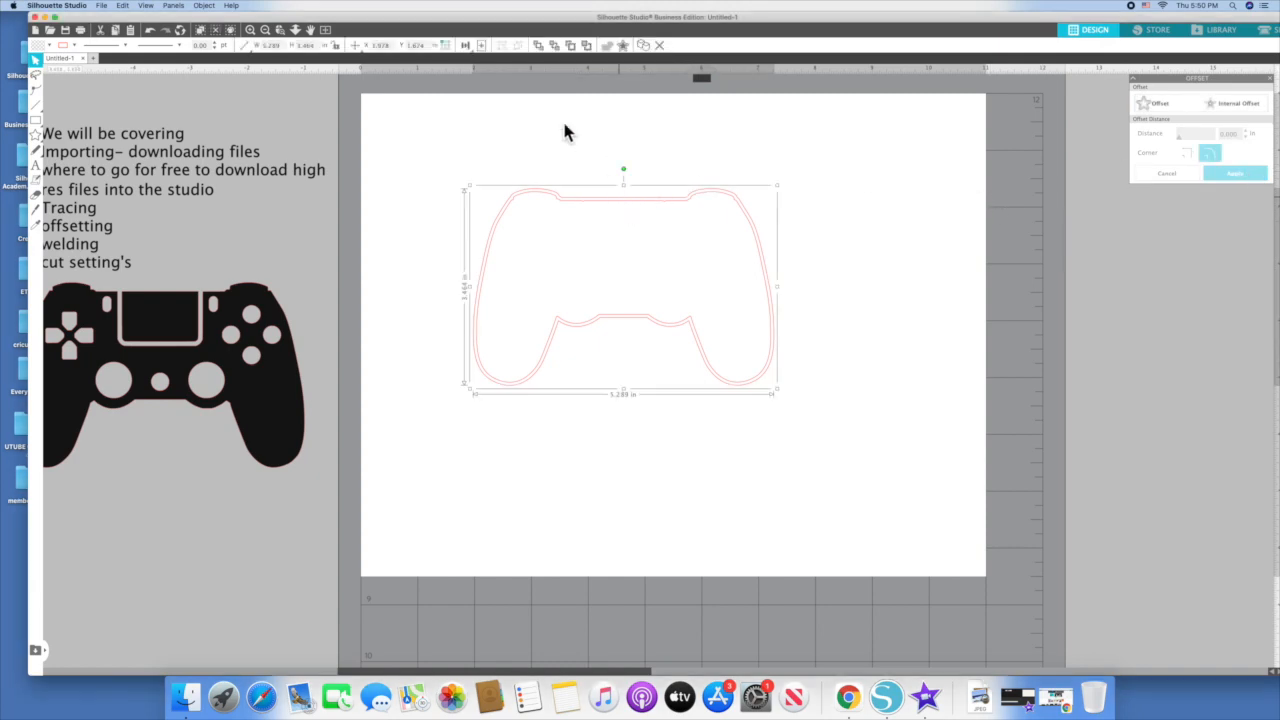
left_click(46, 48)
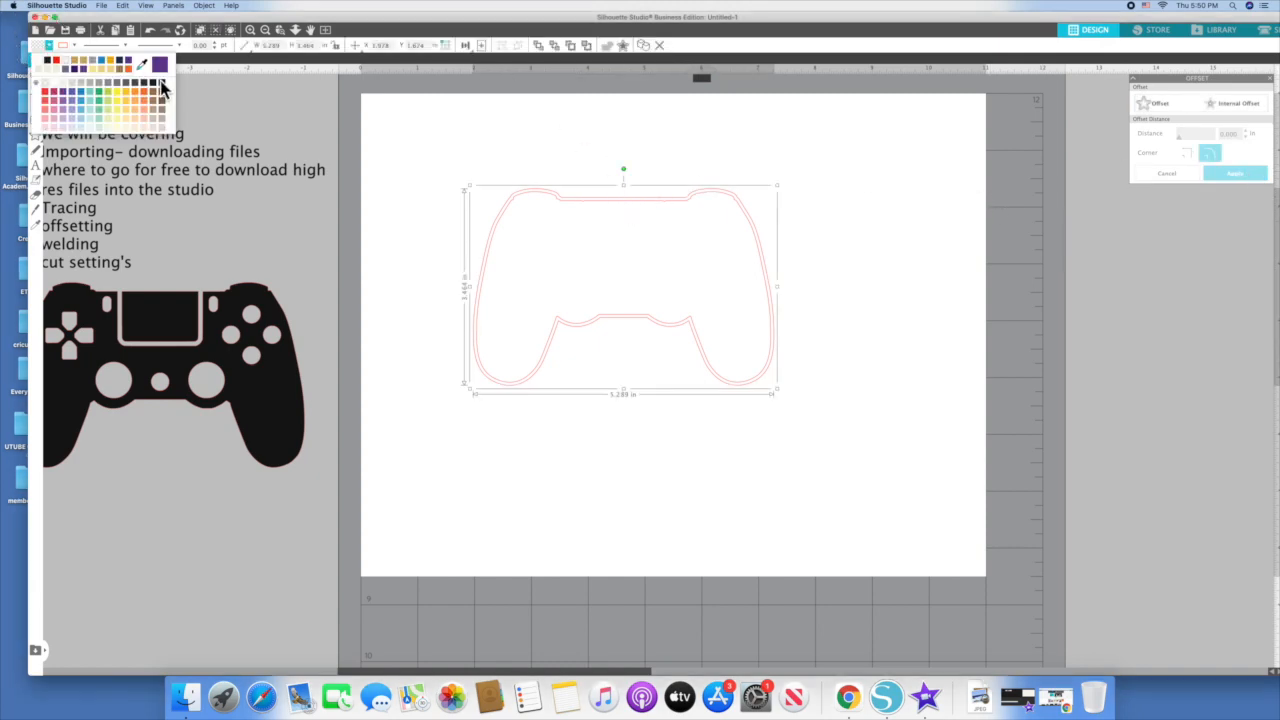
left_click(48, 62)
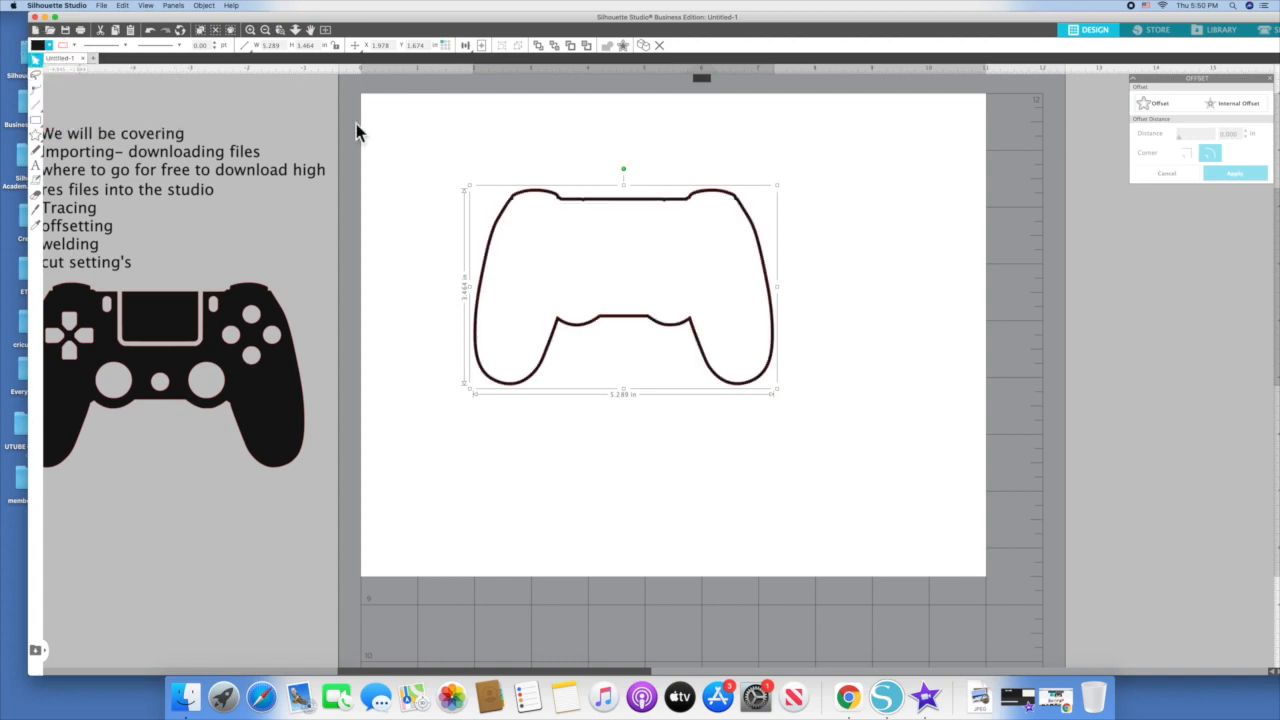
Step: Move the black controller back onto the page, centred over the white and black backing shapes
left_click(651, 132)
left_click_drag(306, 286, 736, 218)
left_click(407, 285)
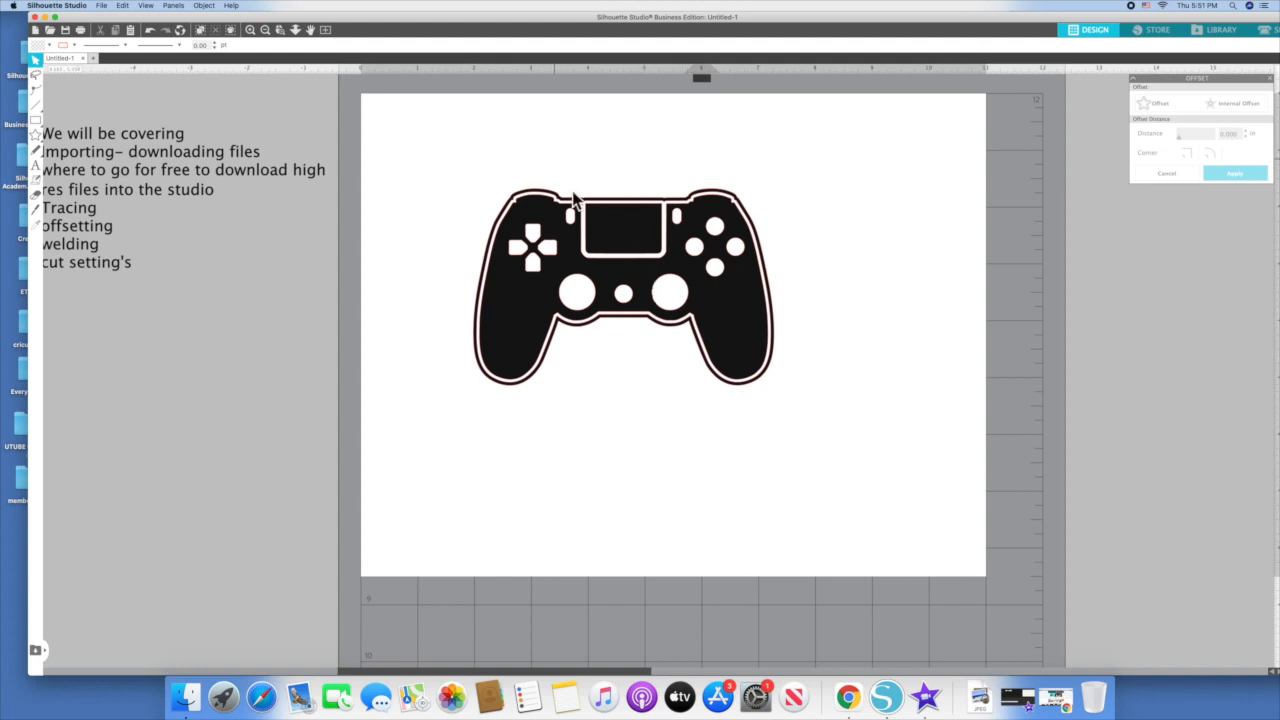
Step: Move the controller and white backing together across the page's edge, and place the solid black backing near the page's centre
left_click_drag(598, 222, 211, 342)
left_click_drag(508, 274, 141, 401)
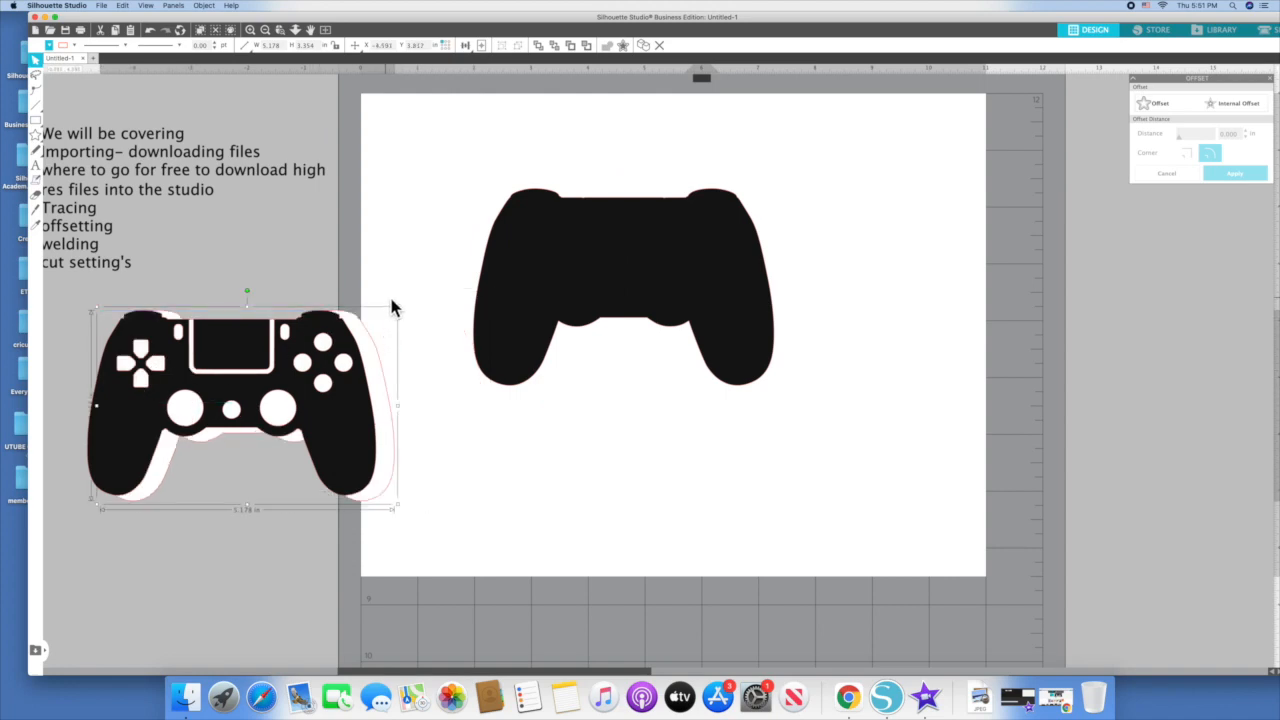
left_click_drag(653, 265, 708, 291)
mouse_move(372, 351)
left_mouse_down()
mouse_move(364, 373)
mouse_move(351, 364)
left_mouse_up()
Step: Add the text "16" on the page above the solid black backing shape
left_click(97, 148)
left_click(36, 166)
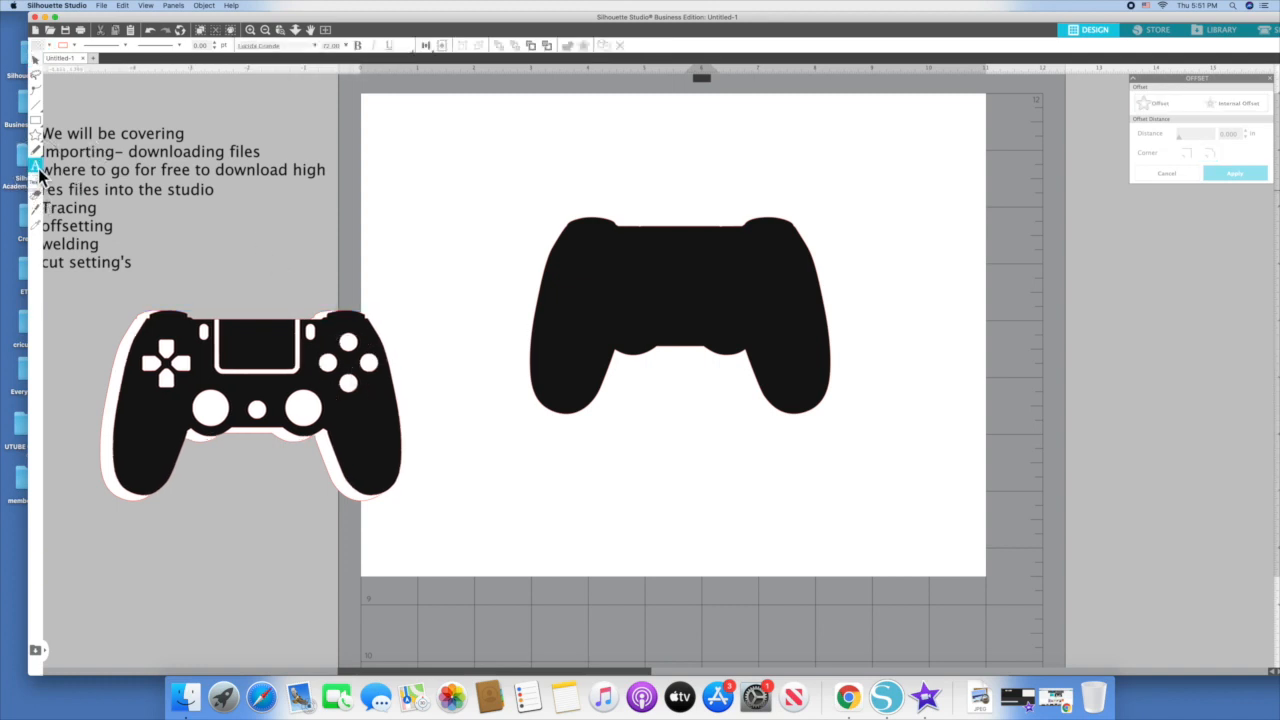
left_click(700, 160)
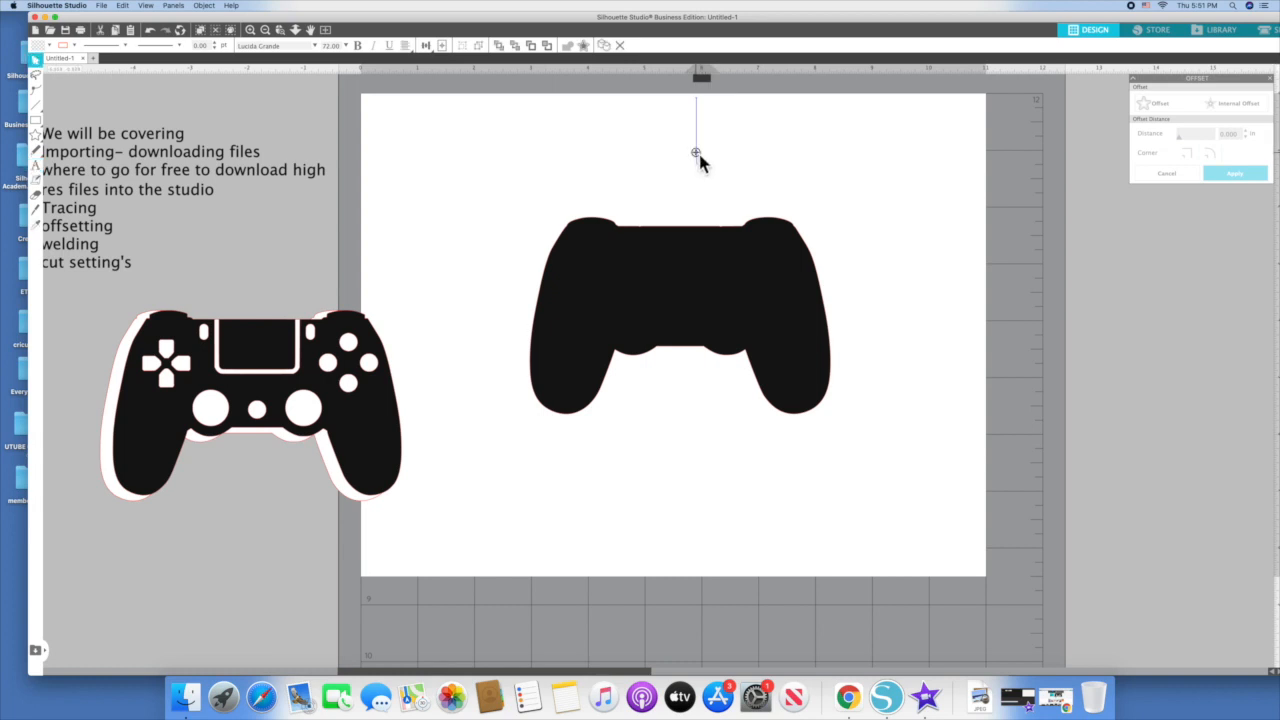
type("16")
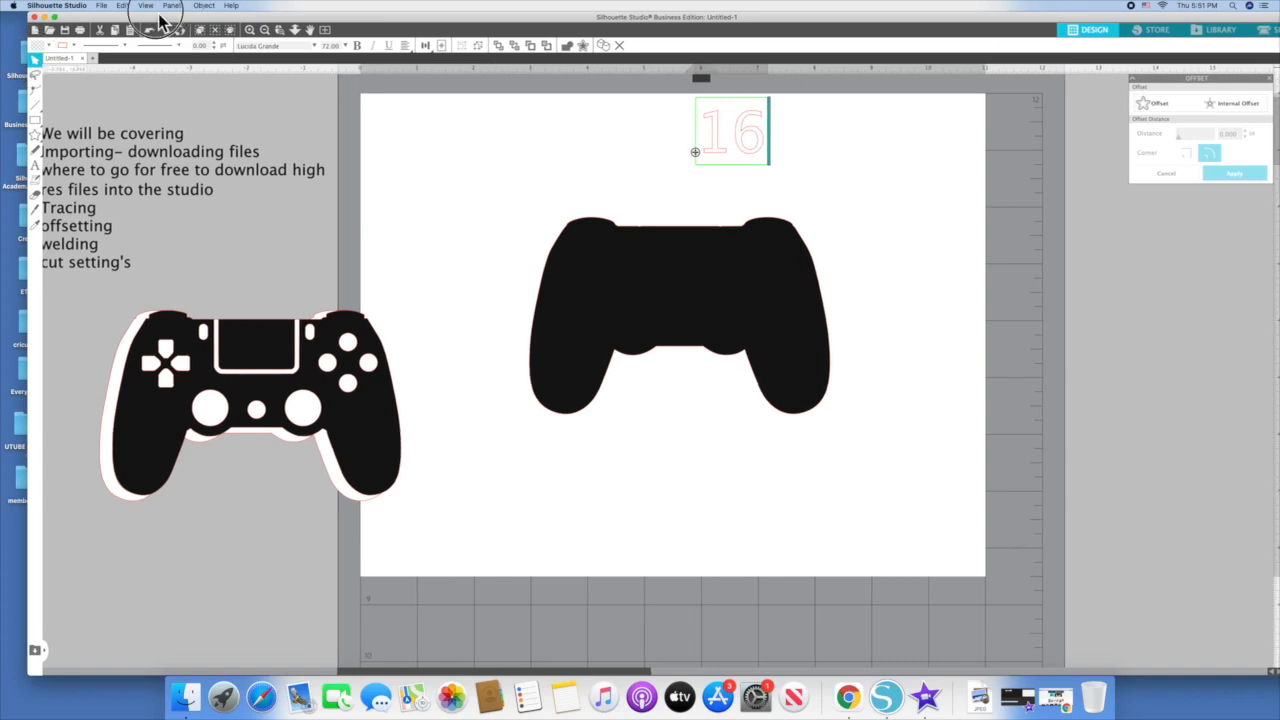
Step: Select the 16 text and set its font to Postino Std
left_click_drag(182, 18, 116, 18)
left_click(607, 140)
left_click_drag(548, 97, 728, 160)
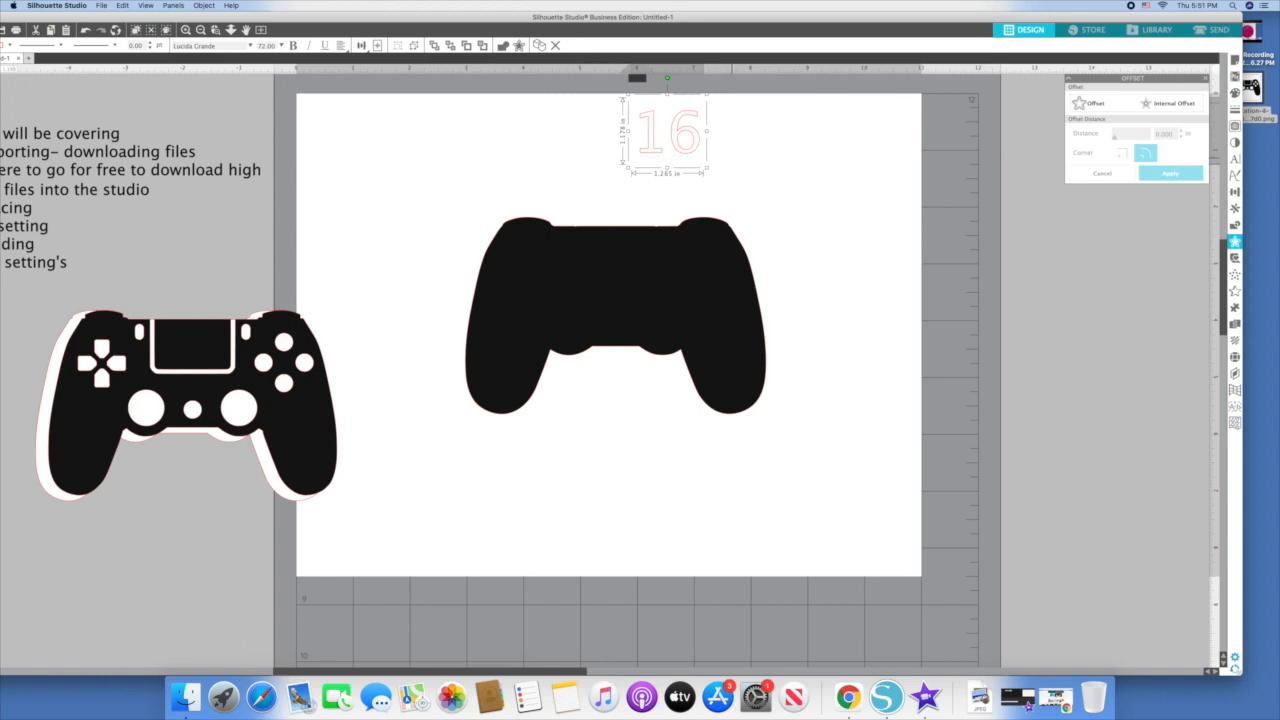
left_click(1235, 162)
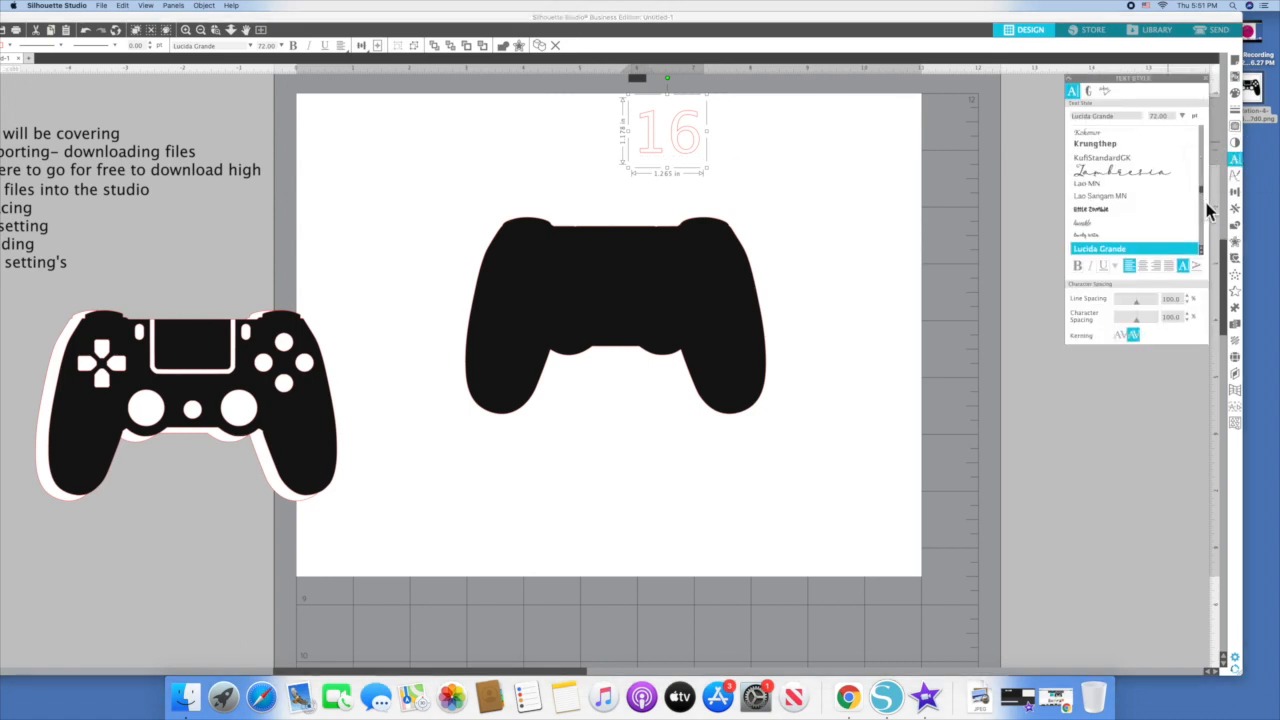
left_click_drag(1203, 190, 1200, 130)
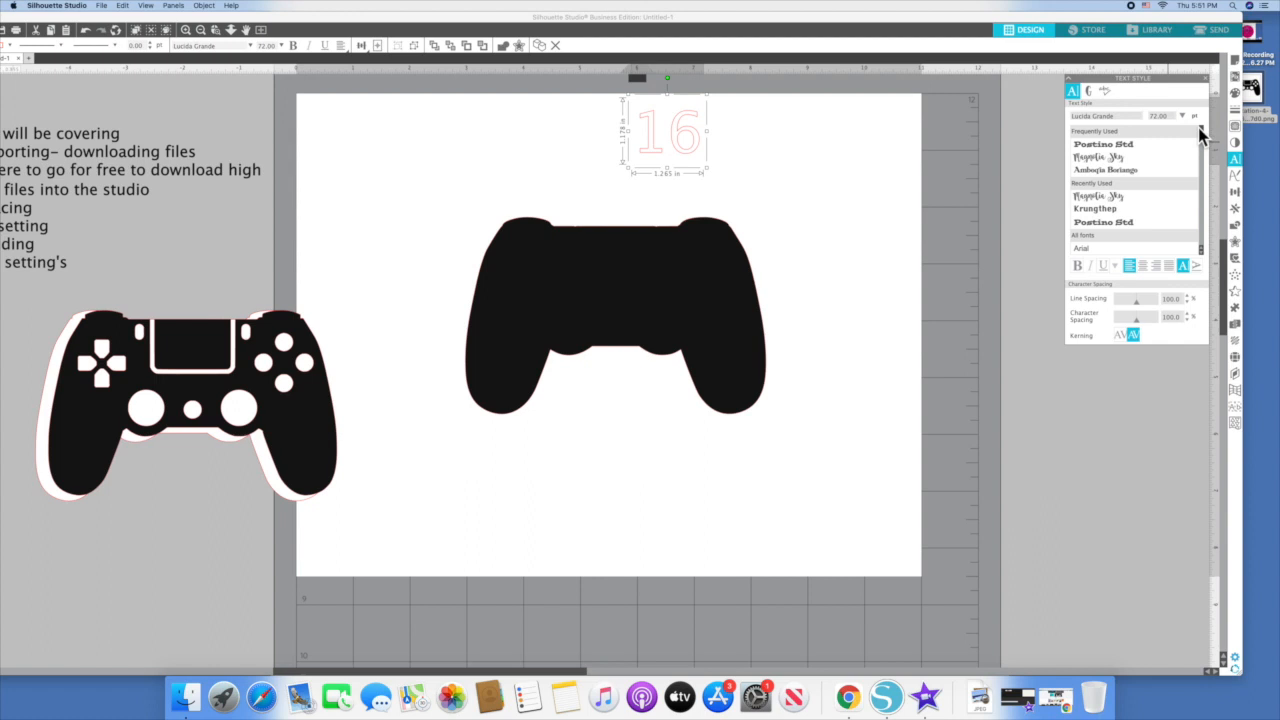
left_click(1148, 146)
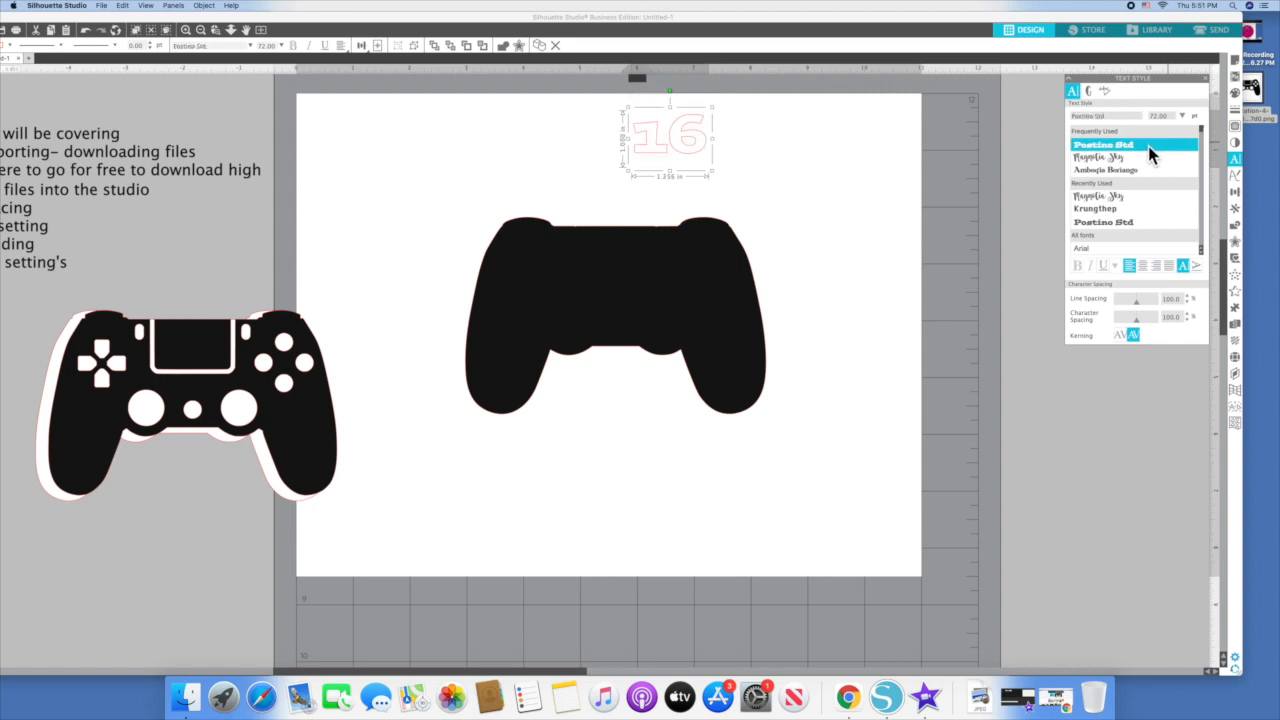
Step: Move the 16 text slightly closer to the black backing shape and ungroup it into separate digits
left_click(756, 148)
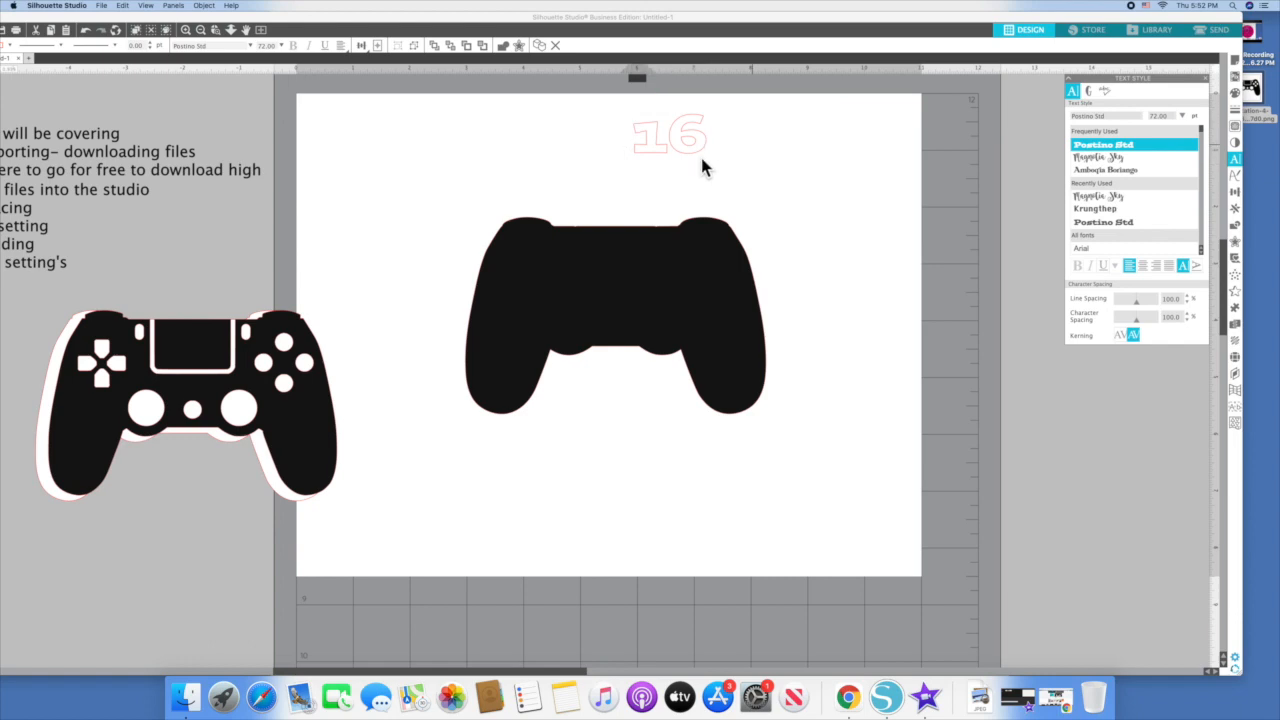
left_click(696, 155)
left_click_drag(703, 168, 722, 176)
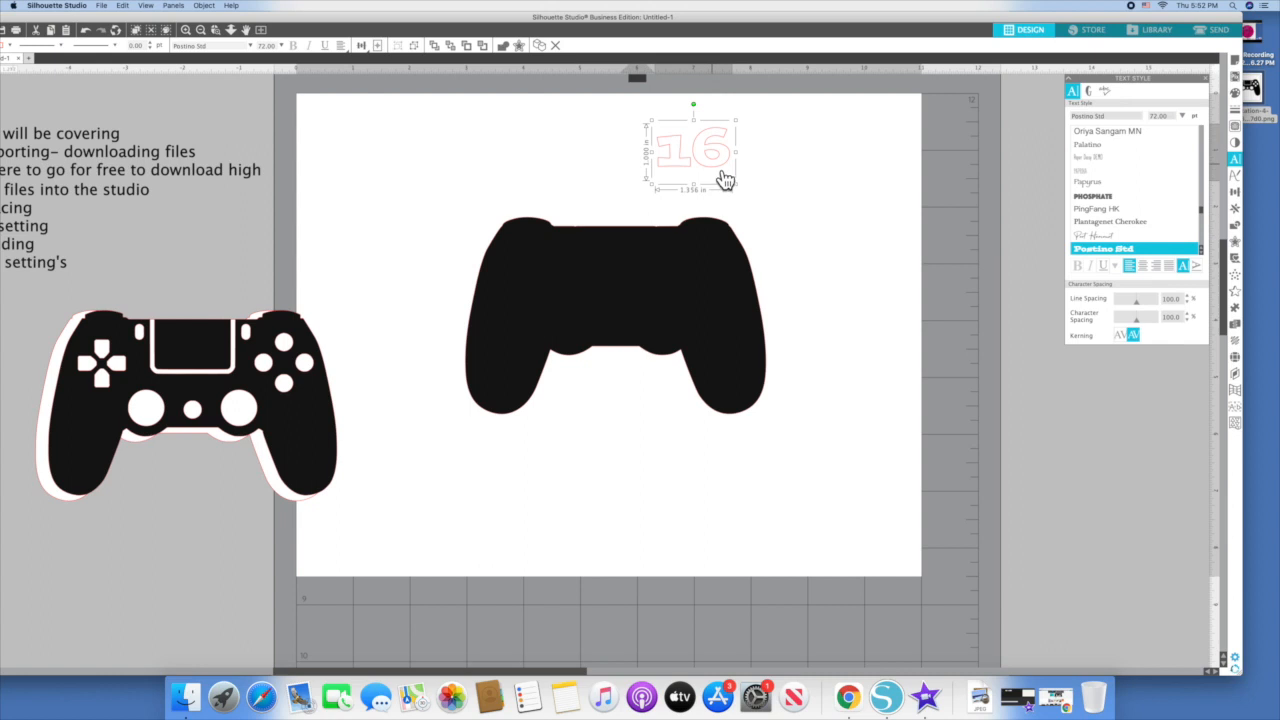
right_click(716, 170)
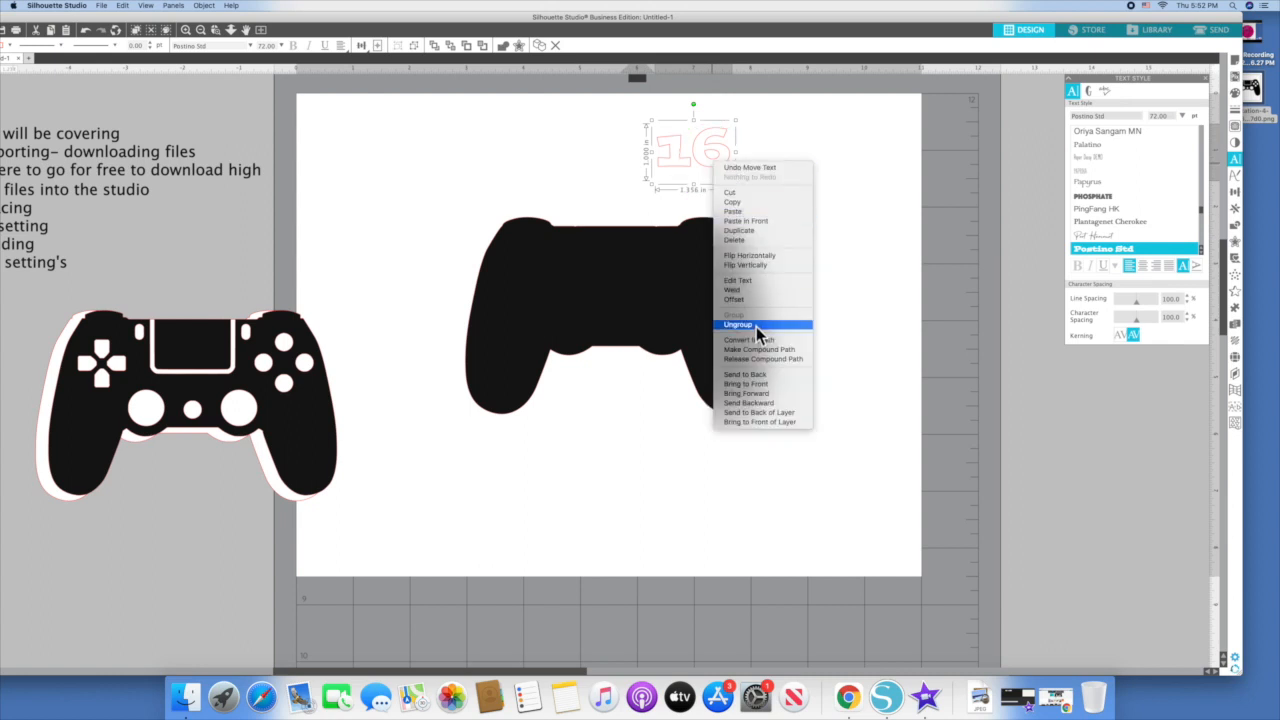
left_click(756, 326)
Step: Reposition the digits 1 and 6 so that they slightly overlap each other above the black backing
left_click(733, 178)
left_click_drag(731, 177, 675, 114)
left_click(686, 166)
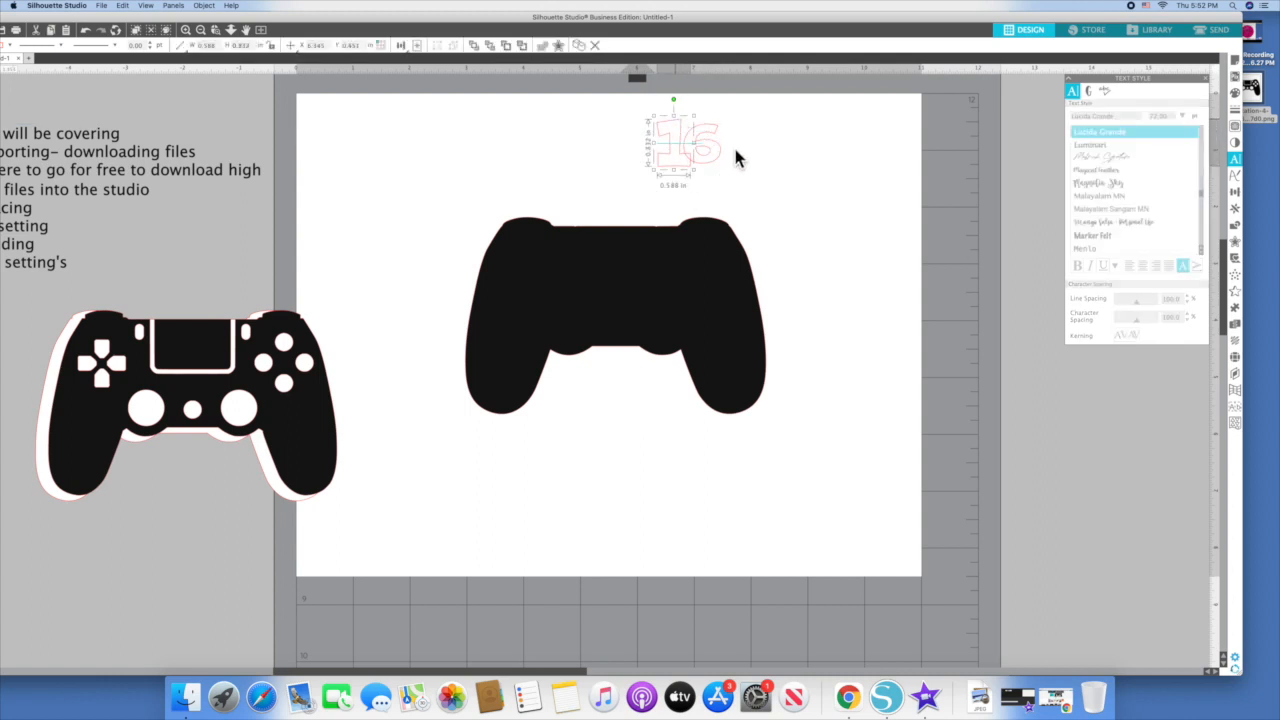
left_click(726, 165)
left_click_drag(730, 174, 681, 178)
left_click(676, 166)
left_click_drag(679, 175, 726, 172)
left_click(724, 166)
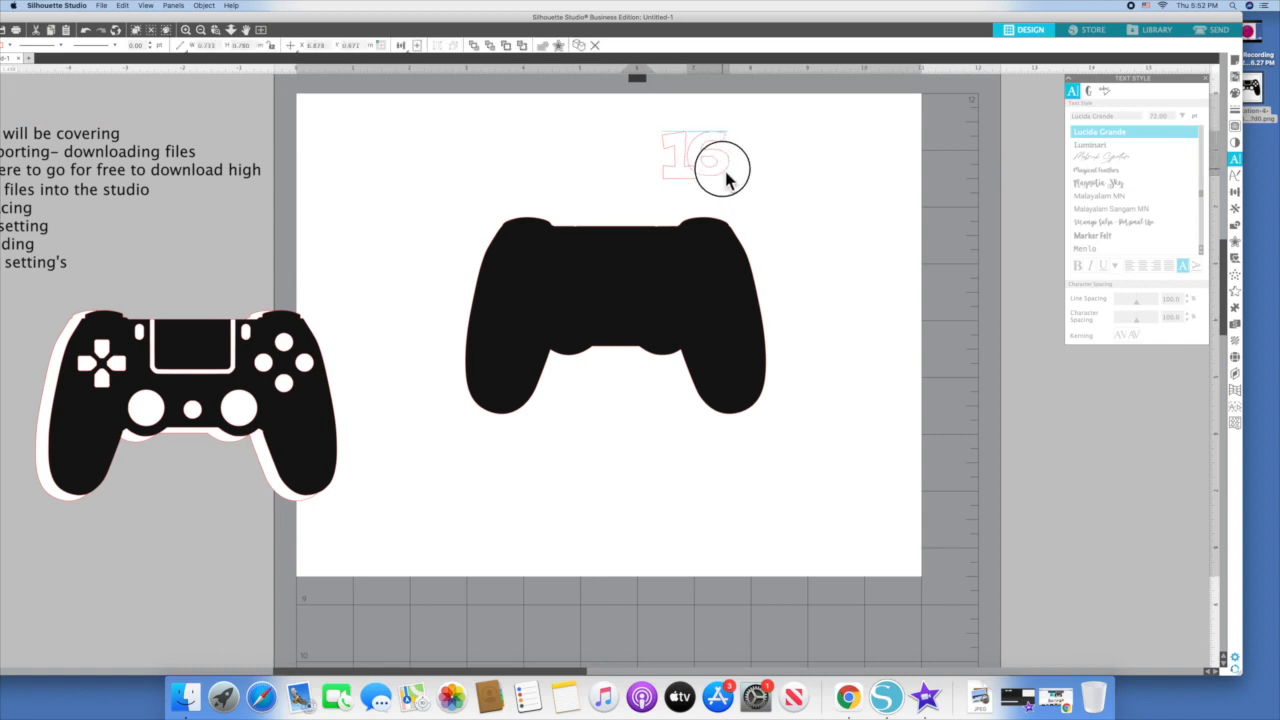
Step: Select both overlapping digits 1 and 6 and weld them into a single shape
left_click(771, 131)
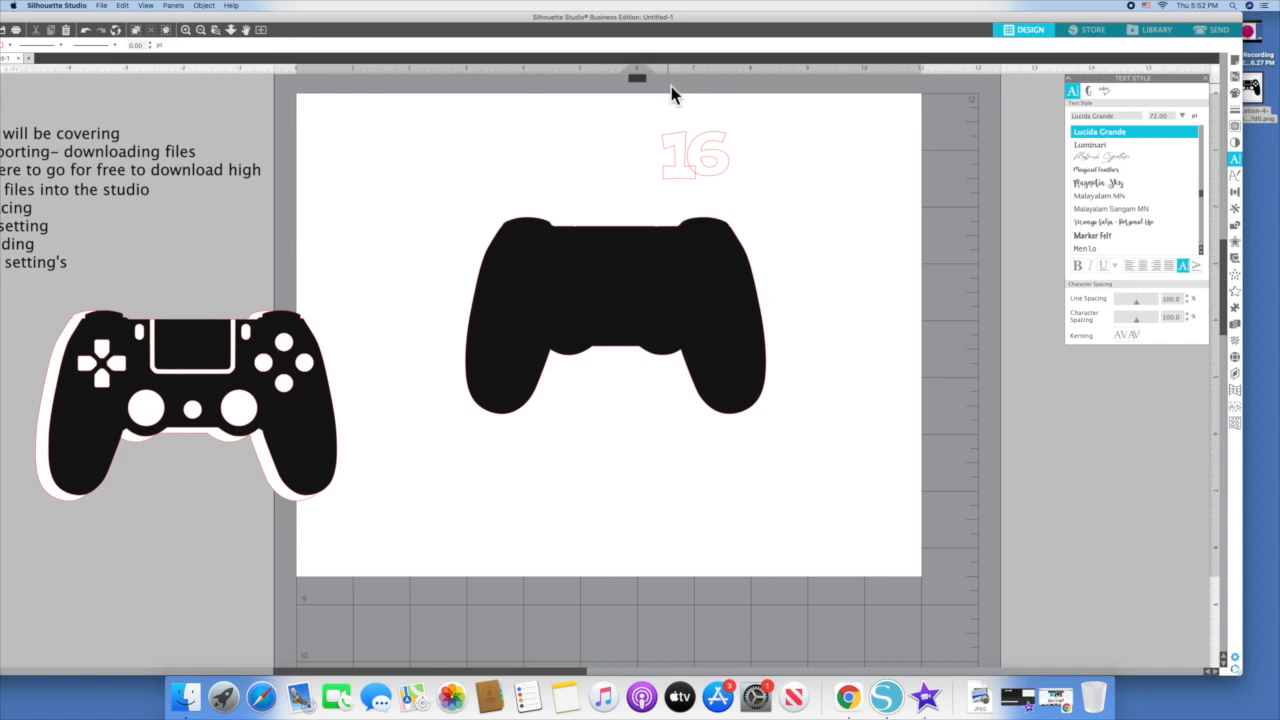
left_click(709, 133)
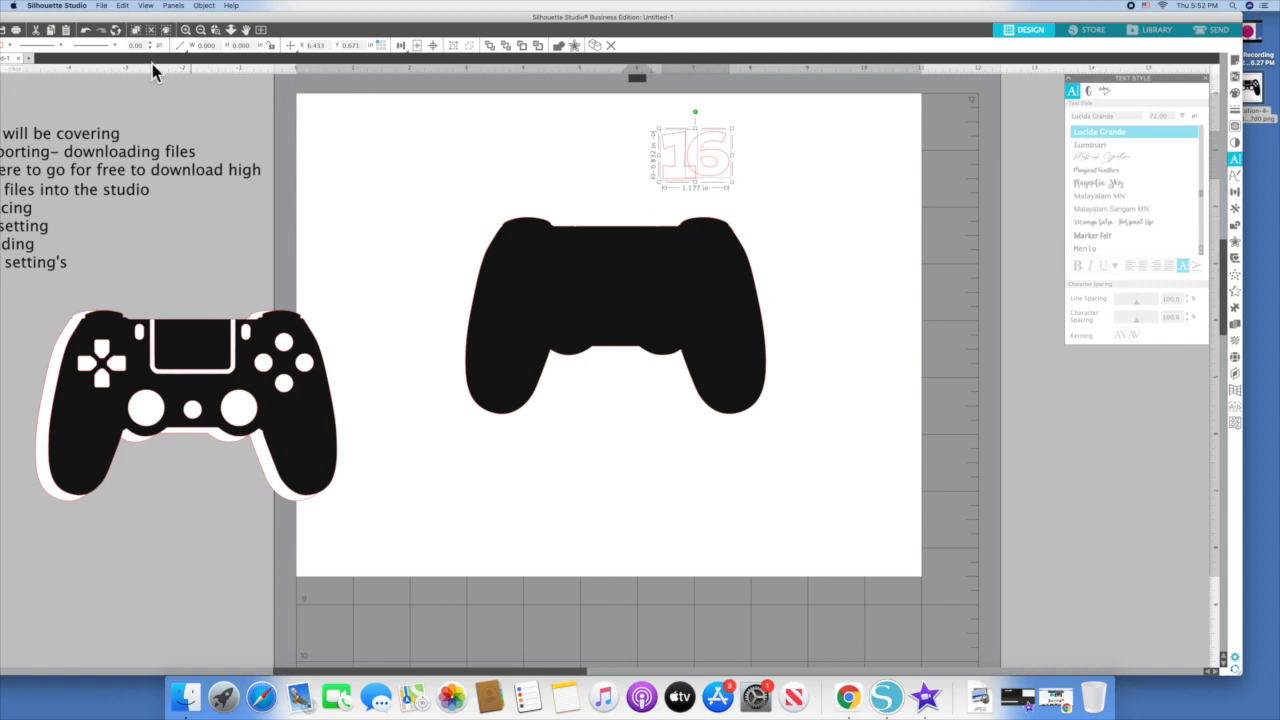
left_click(204, 6)
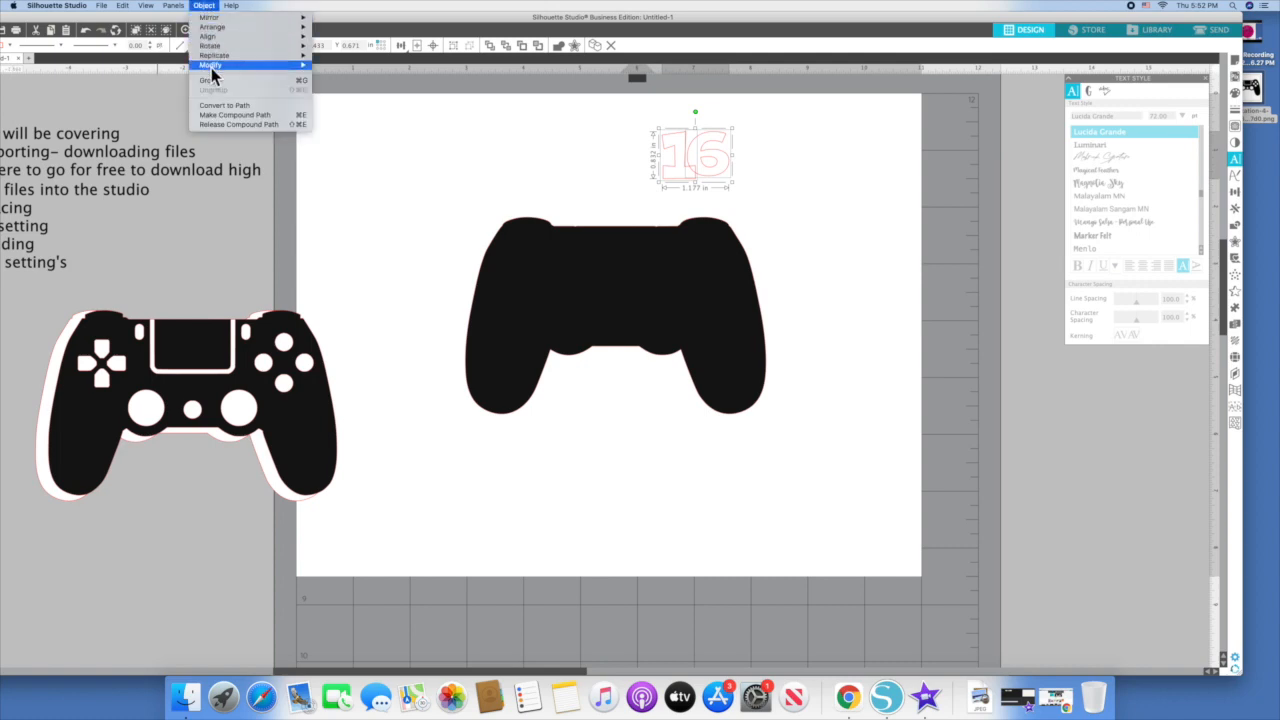
mouse_move(211, 66)
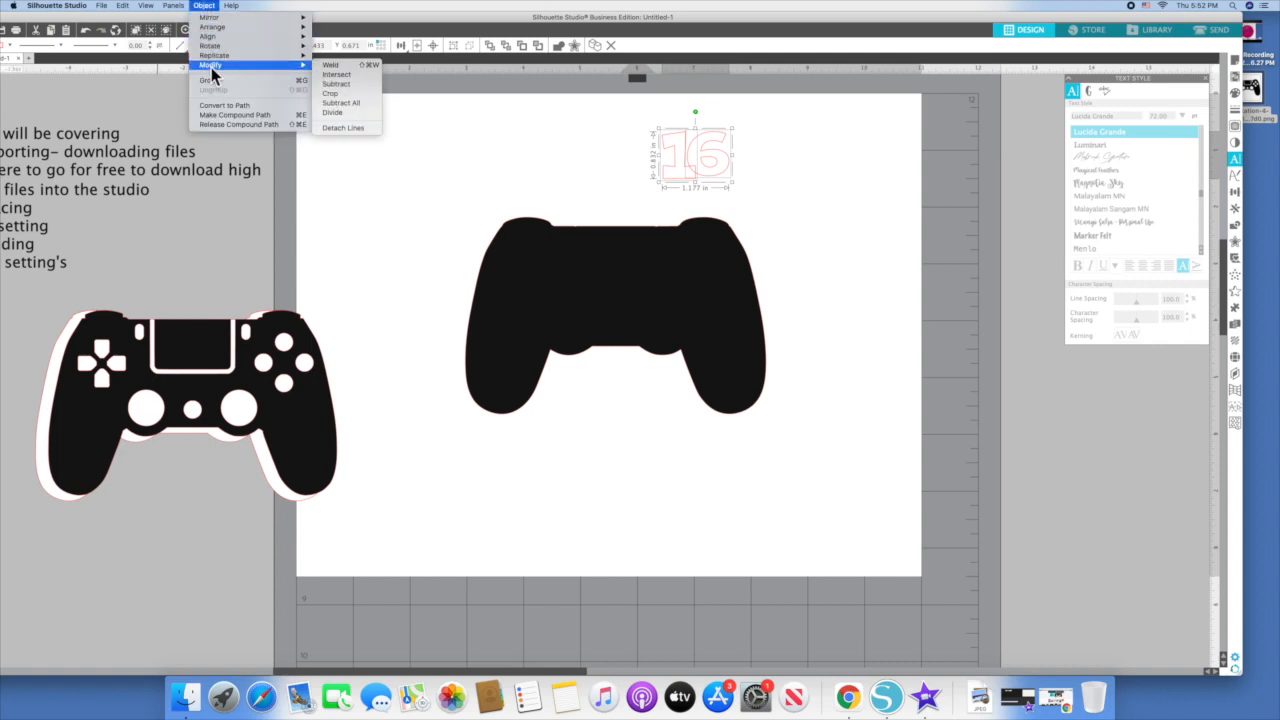
left_click(335, 65)
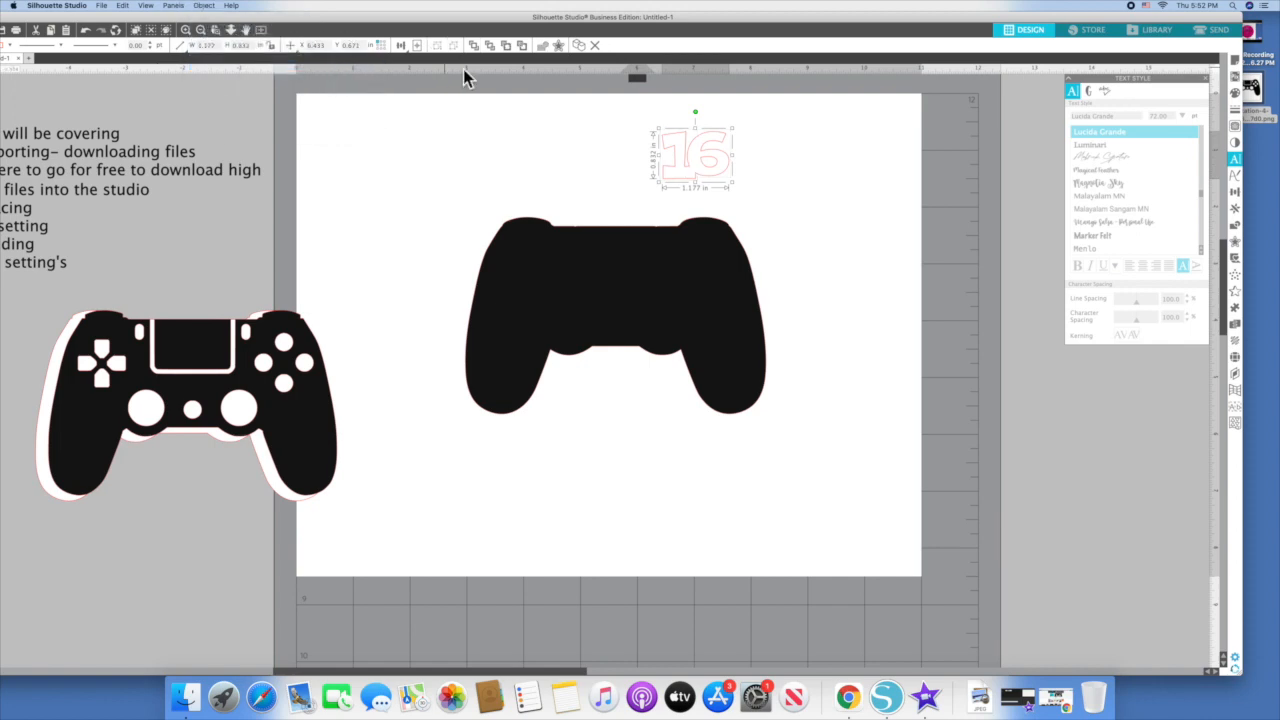
Step: Enlarge the welded 16 to about 1.68 in wide and position it overlapping the upper-right shoulder of the black controller backing
left_click_drag(733, 187, 765, 218)
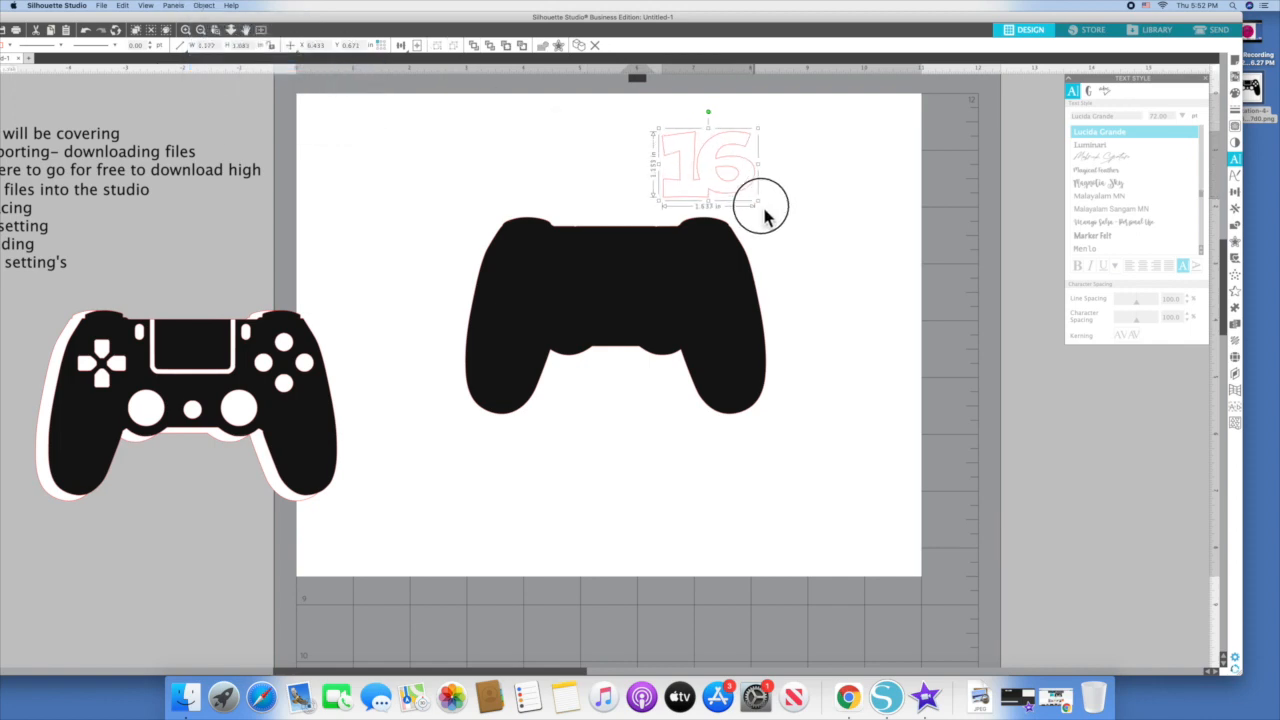
left_click(808, 109)
mouse_move(758, 148)
left_mouse_down()
mouse_move(748, 132)
mouse_move(779, 141)
mouse_move(793, 165)
mouse_move(756, 135)
left_mouse_up()
left_click(595, 131)
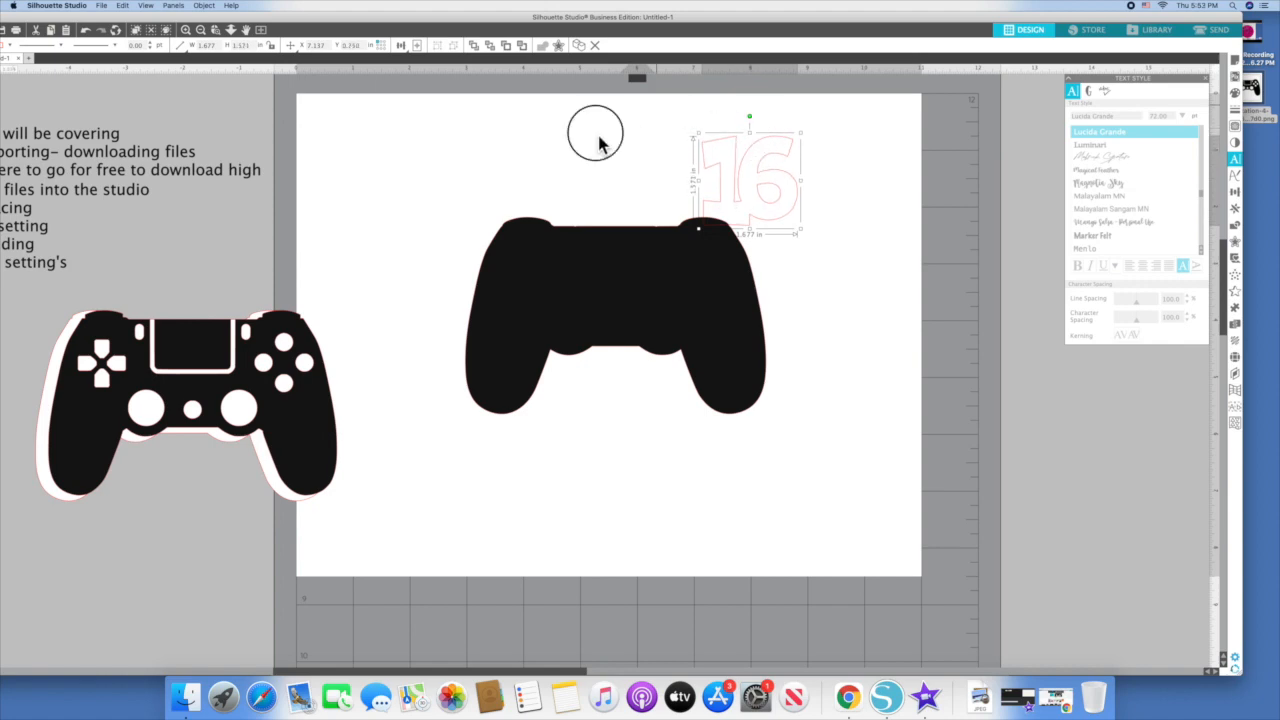
Step: Weld the 16 and the black controller backing together, and shift the welded shape slightly down and left on the page
left_click_drag(400, 108, 808, 434)
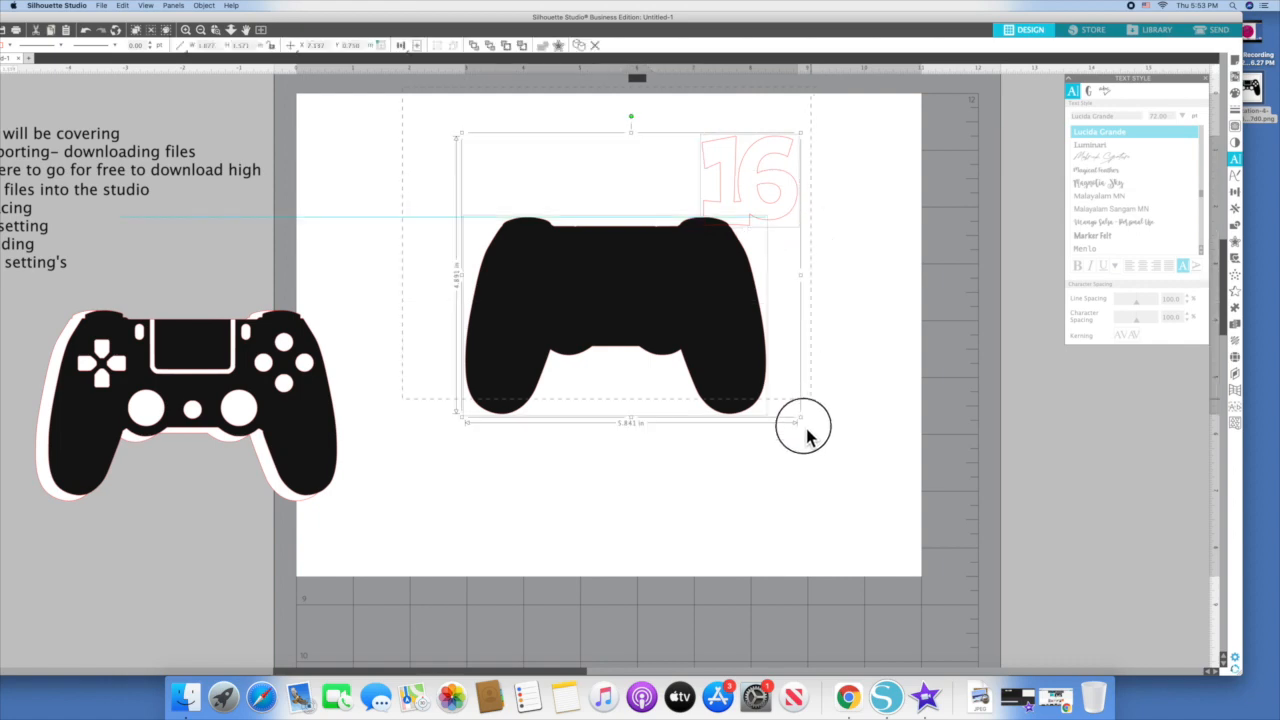
left_click(203, 6)
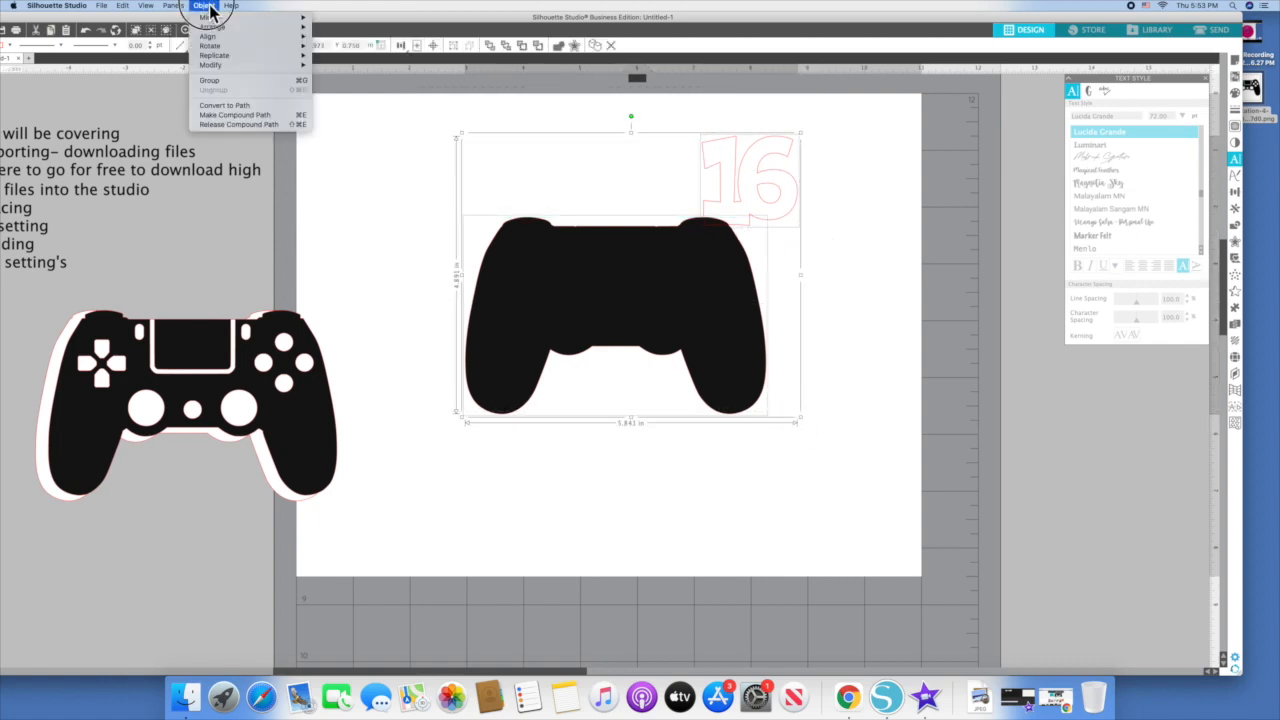
mouse_move(222, 66)
left_click(343, 69)
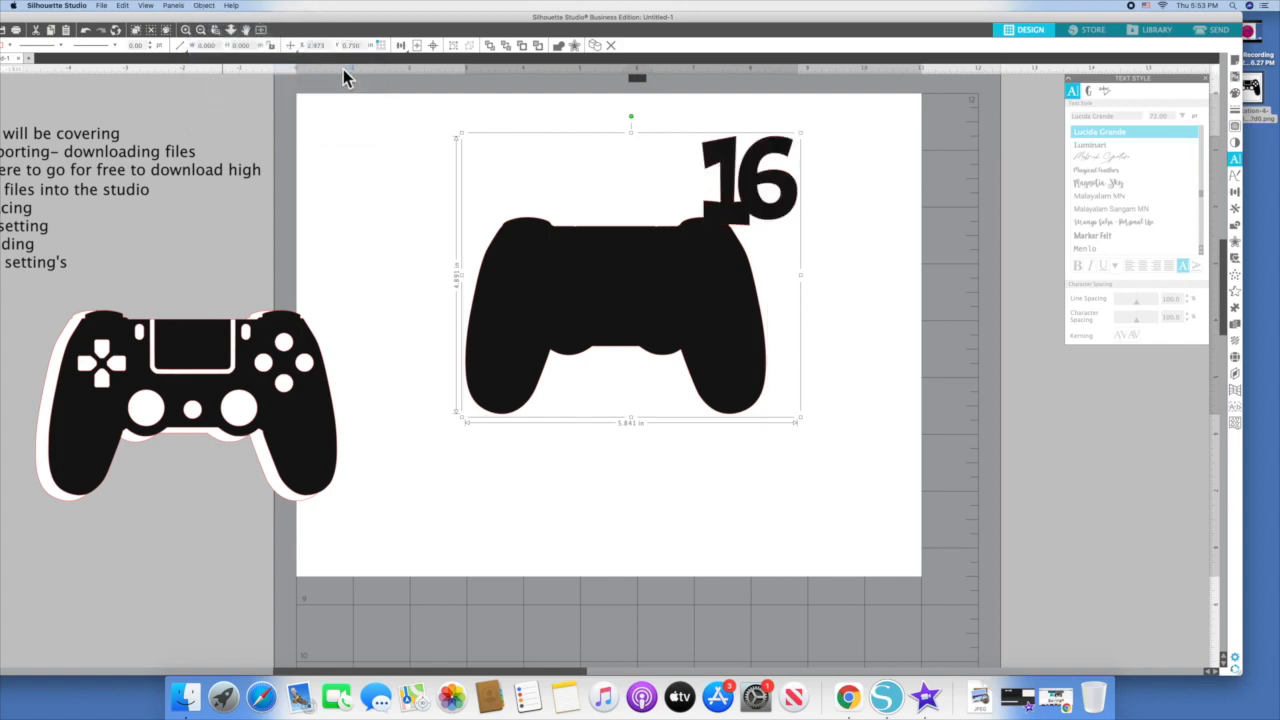
left_click(651, 171)
mouse_move(755, 222)
left_mouse_down()
mouse_move(629, 218)
mouse_move(750, 228)
left_mouse_up()
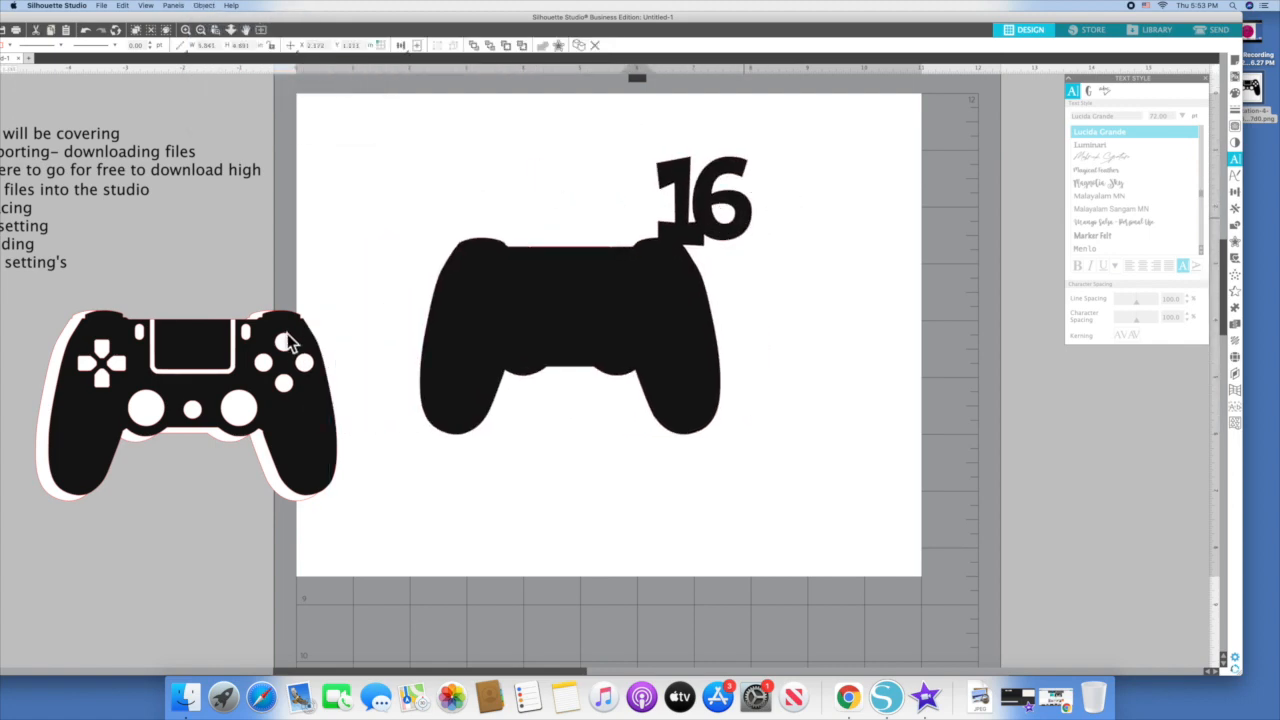
Step: Separate the detailed controller from its white backing, moving the white shape up beside the welded black backing
left_click_drag(335, 330, 435, 425)
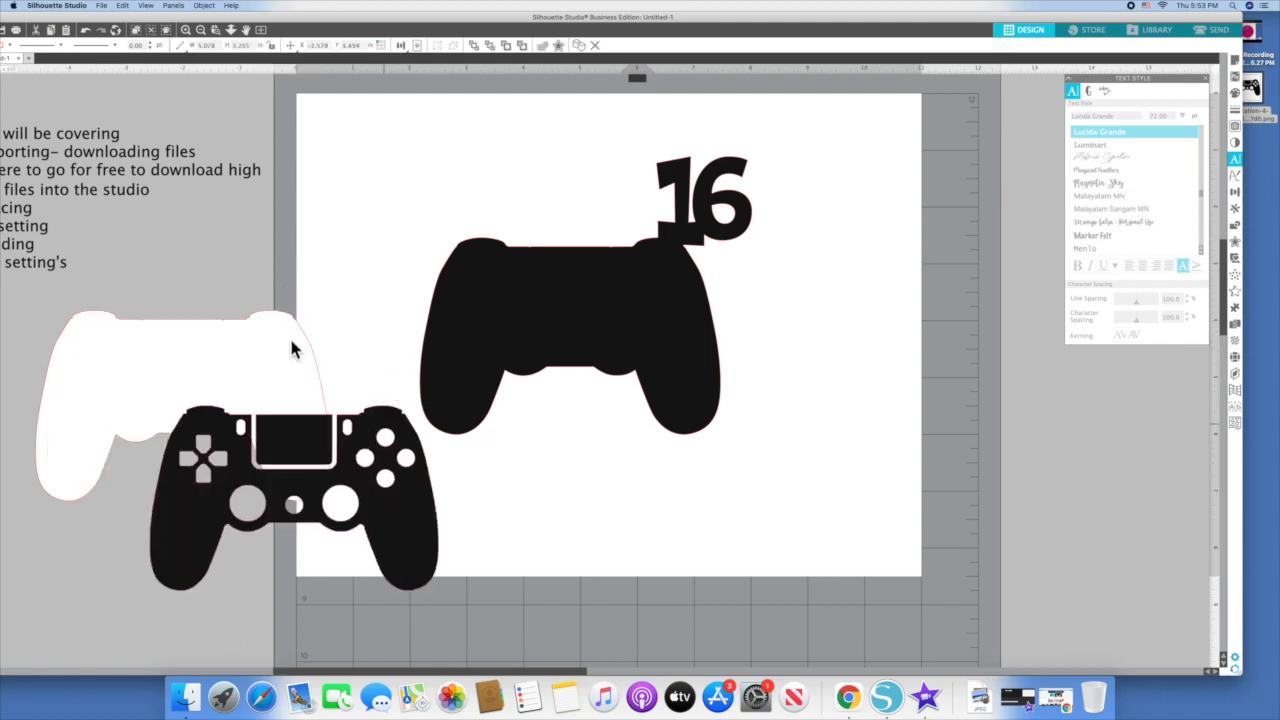
left_click_drag(291, 342, 310, 327)
left_click_drag(551, 232, 392, 200)
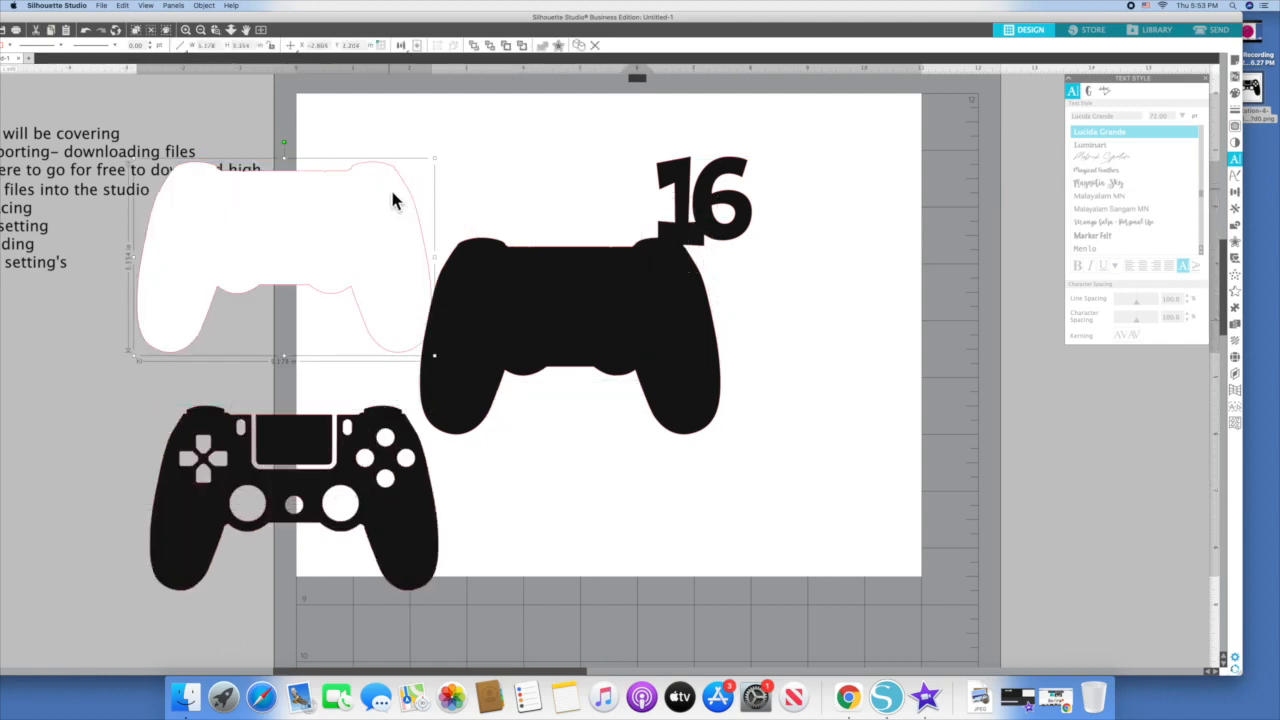
left_click_drag(324, 229, 409, 200)
Step: Bring the white backing to the front and place it over the black backing with the 16
left_click(205, 6)
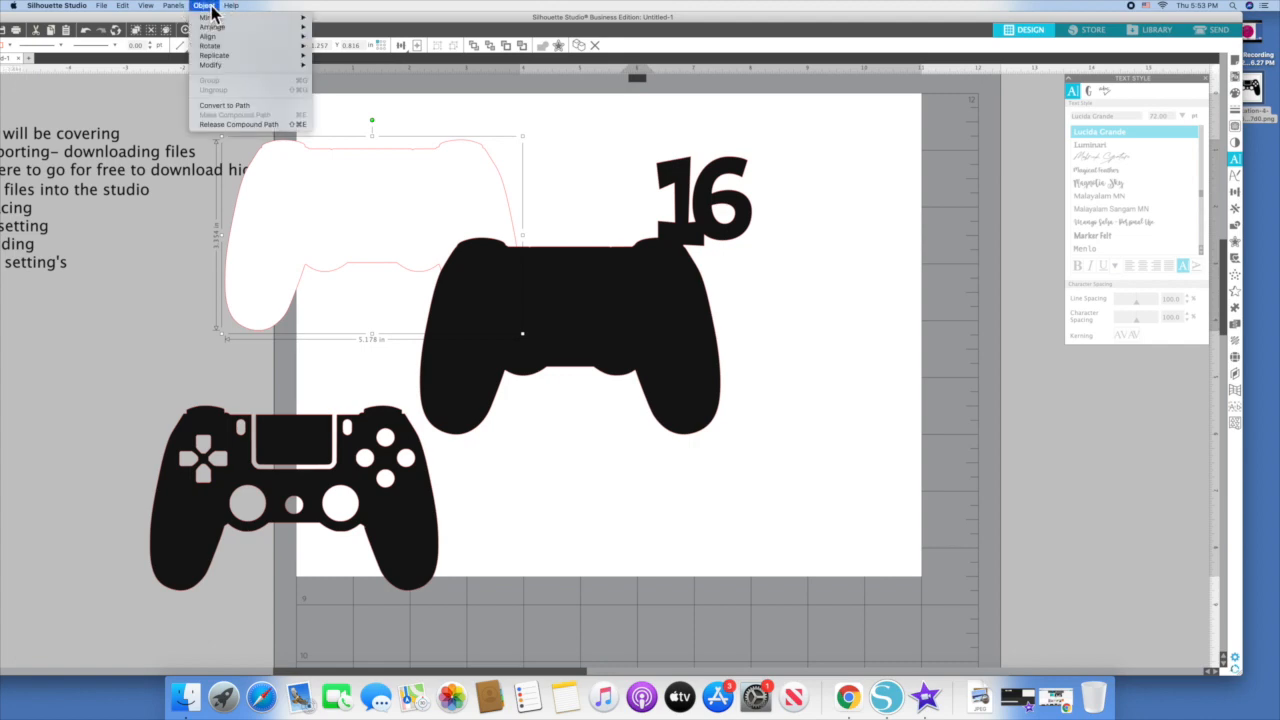
mouse_move(218, 27)
left_click(366, 29)
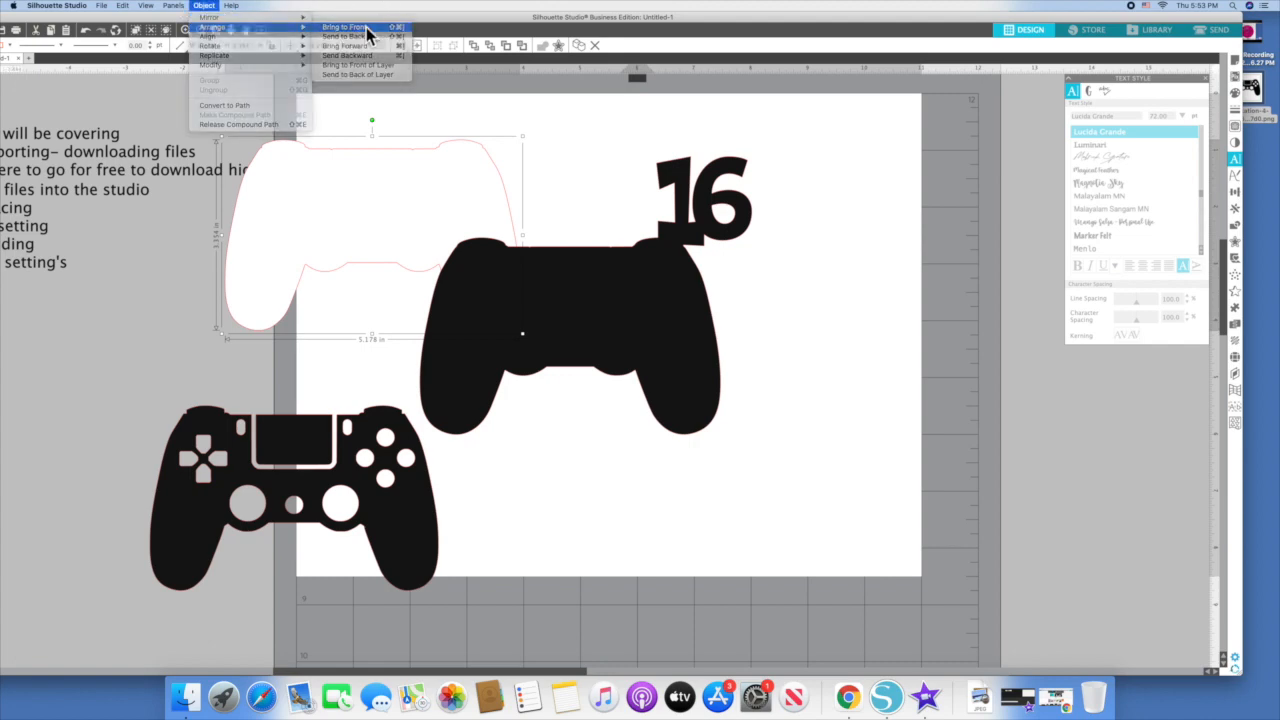
left_click_drag(466, 191, 662, 279)
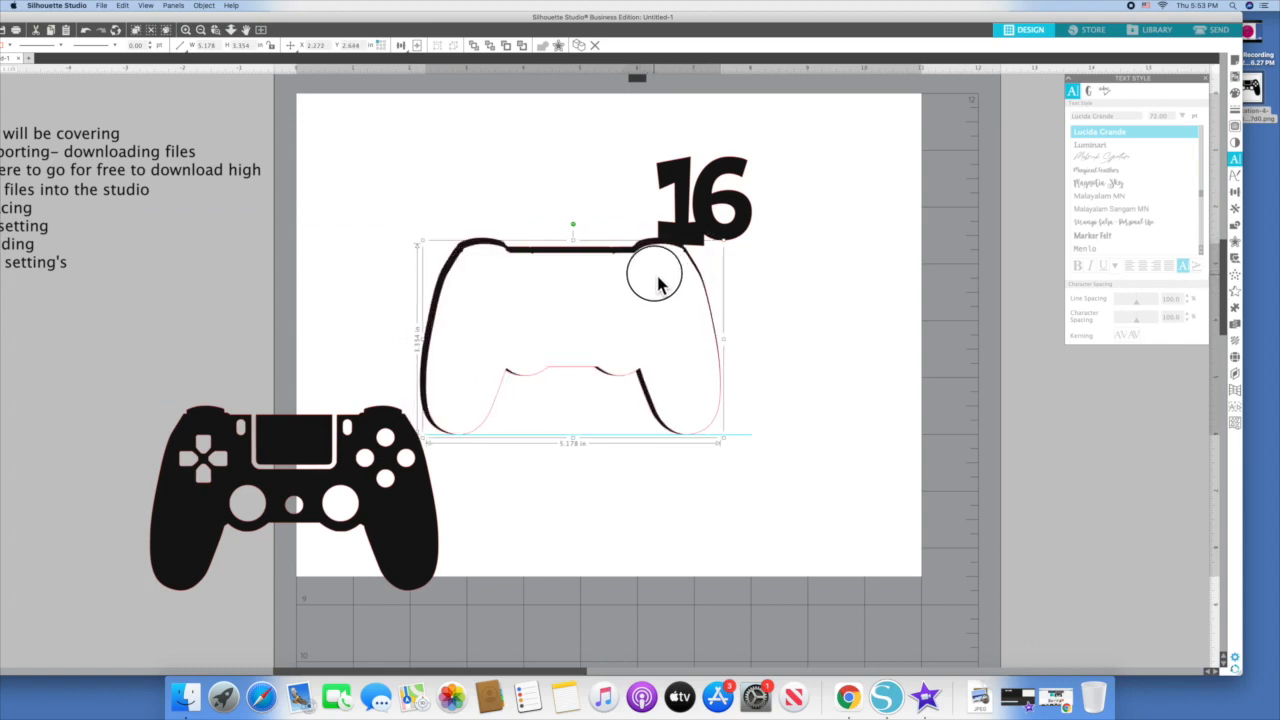
Step: Move the detailed black controller up beside the stacked backings and bring it to the front
left_click_drag(405, 420, 522, 264)
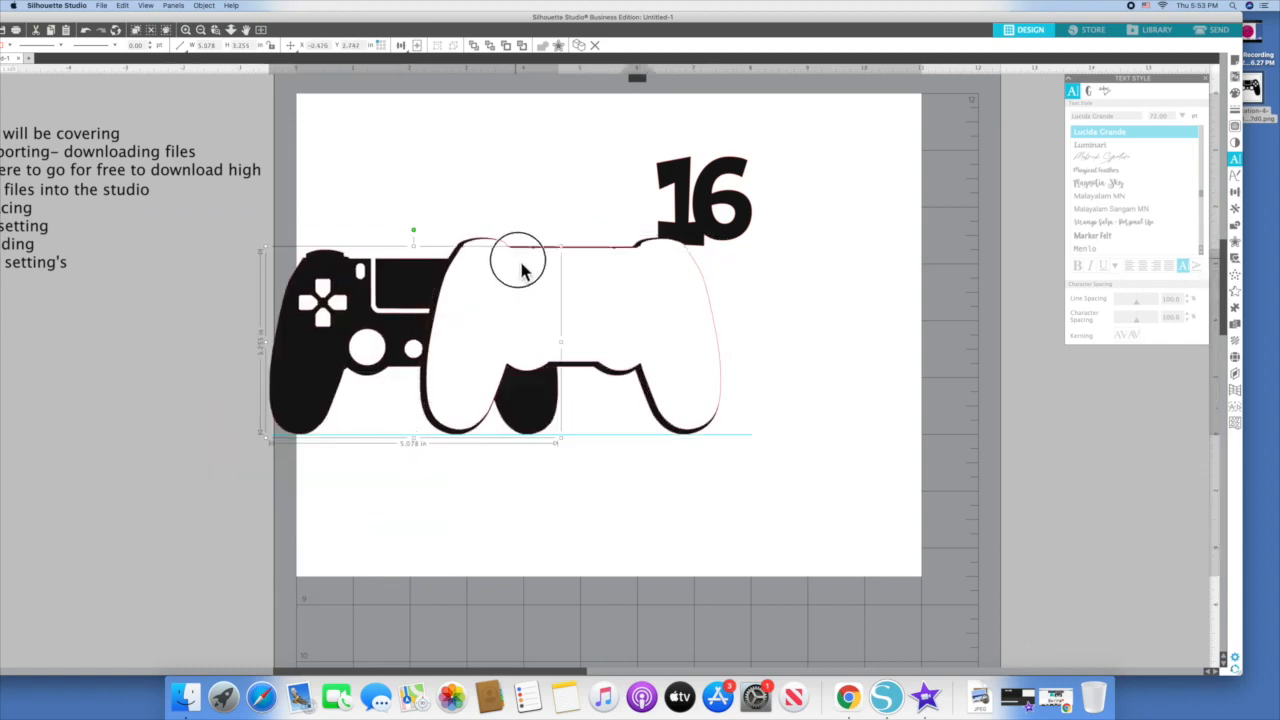
left_click(204, 6)
mouse_move(214, 28)
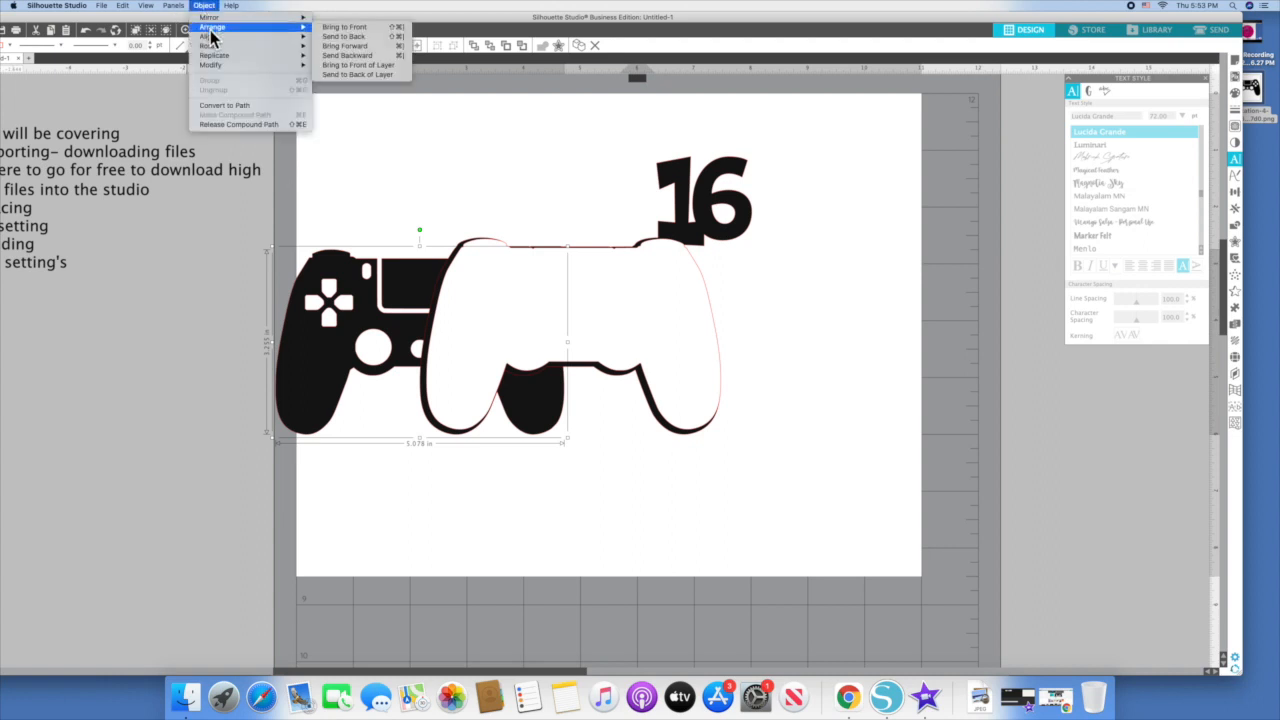
left_click(360, 32)
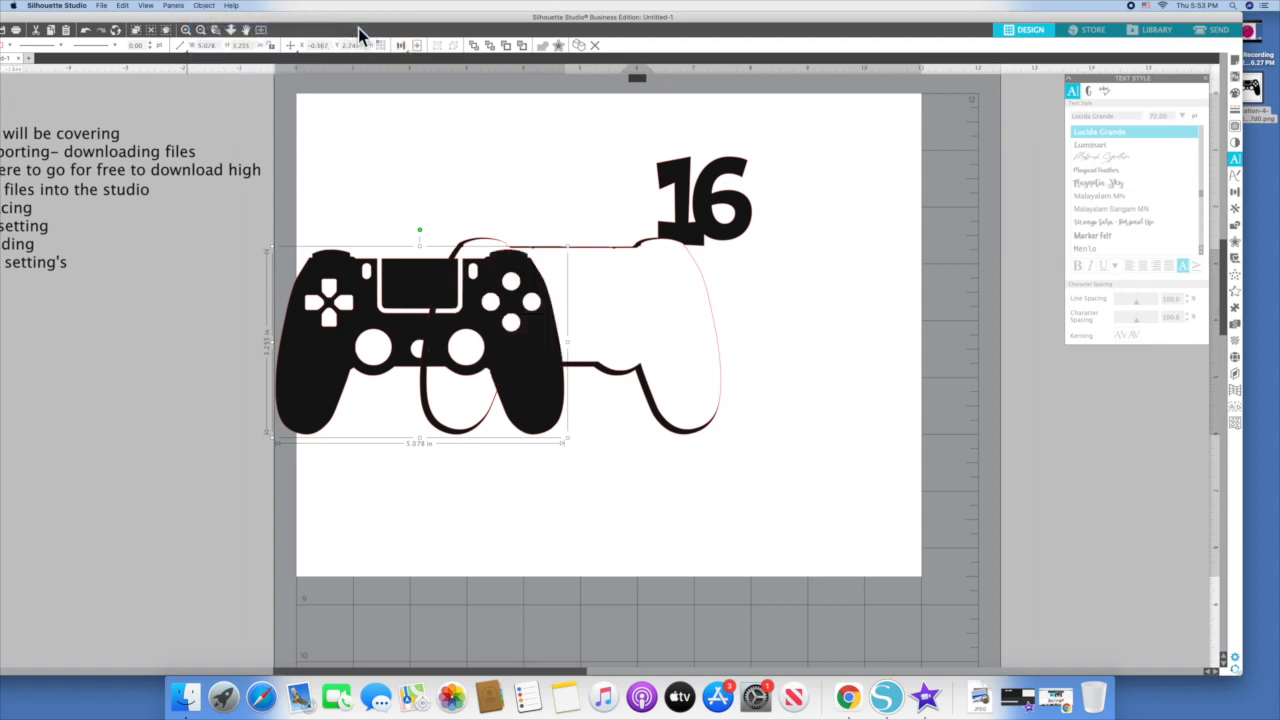
Step: Select all three controller layers and align them center-middle
left_click_drag(349, 143, 726, 318)
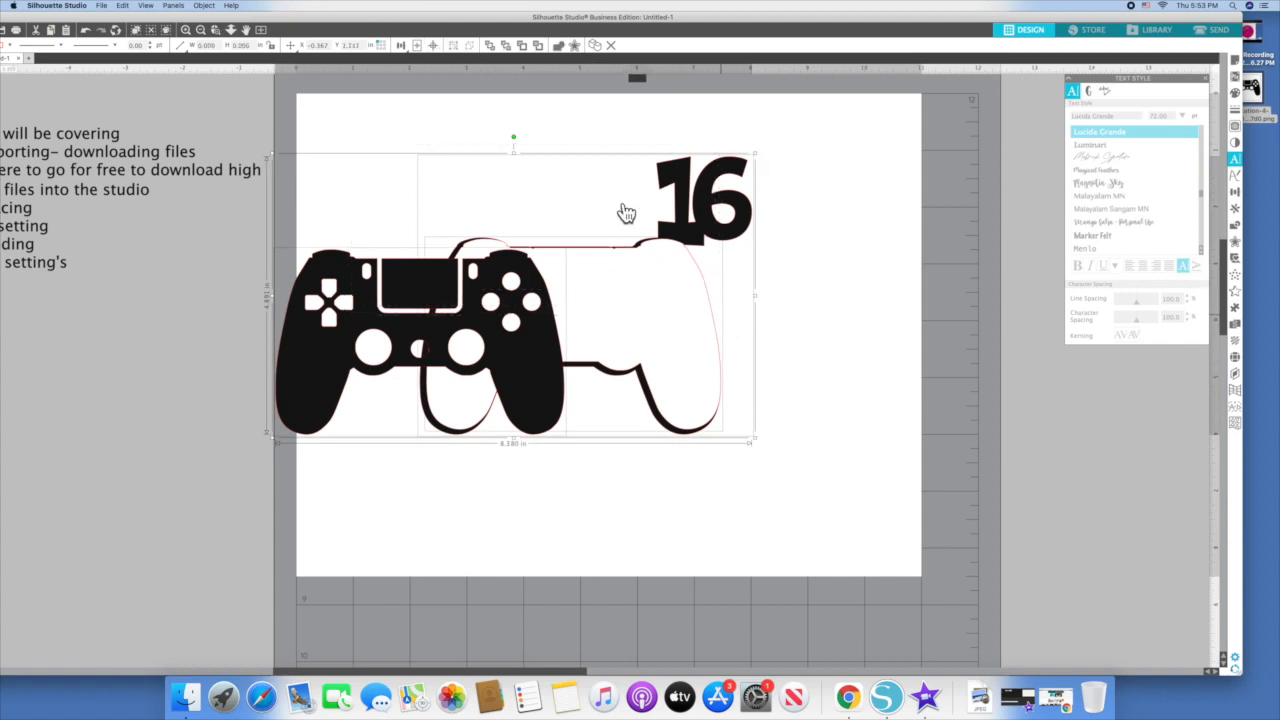
left_click(204, 6)
mouse_move(215, 35)
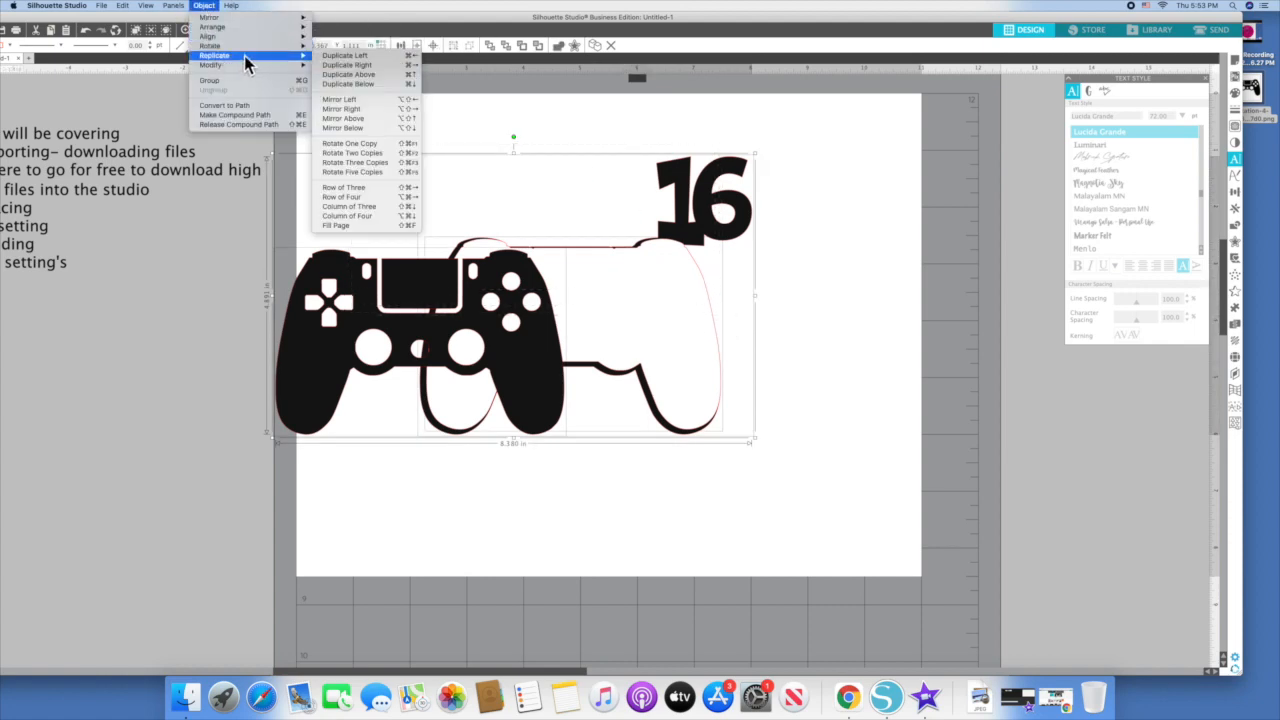
mouse_move(245, 47)
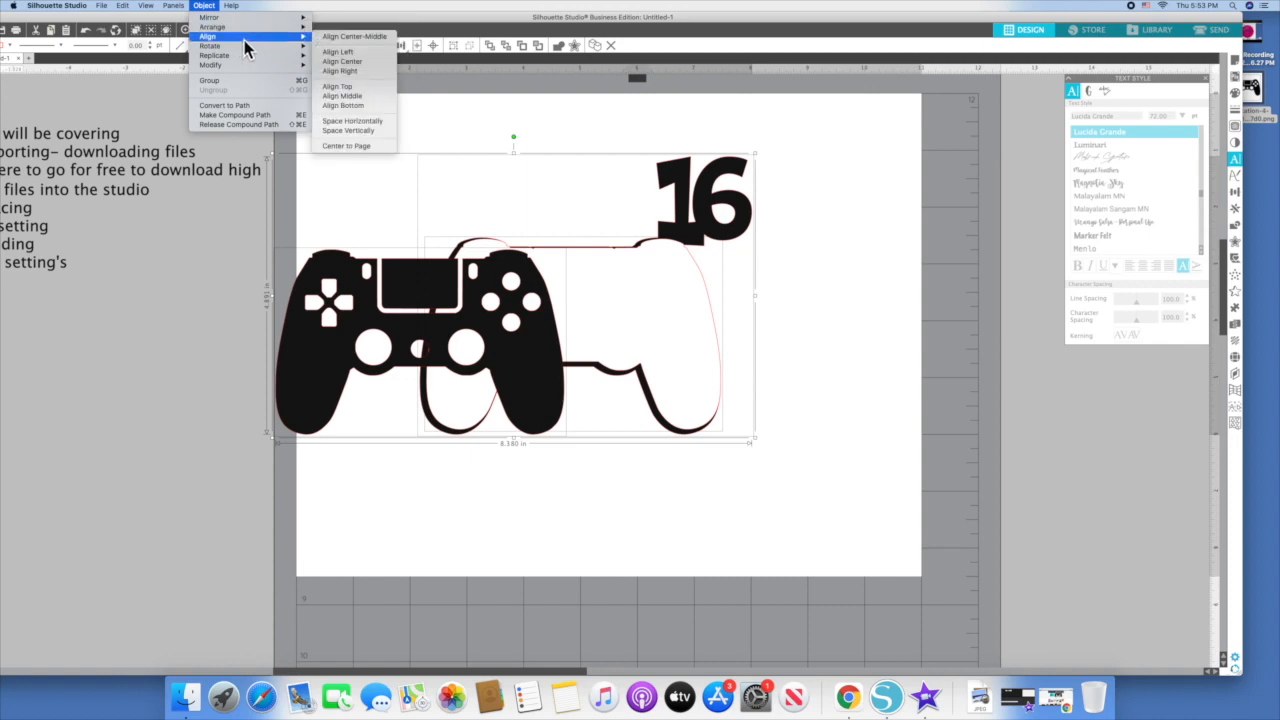
left_click(358, 37)
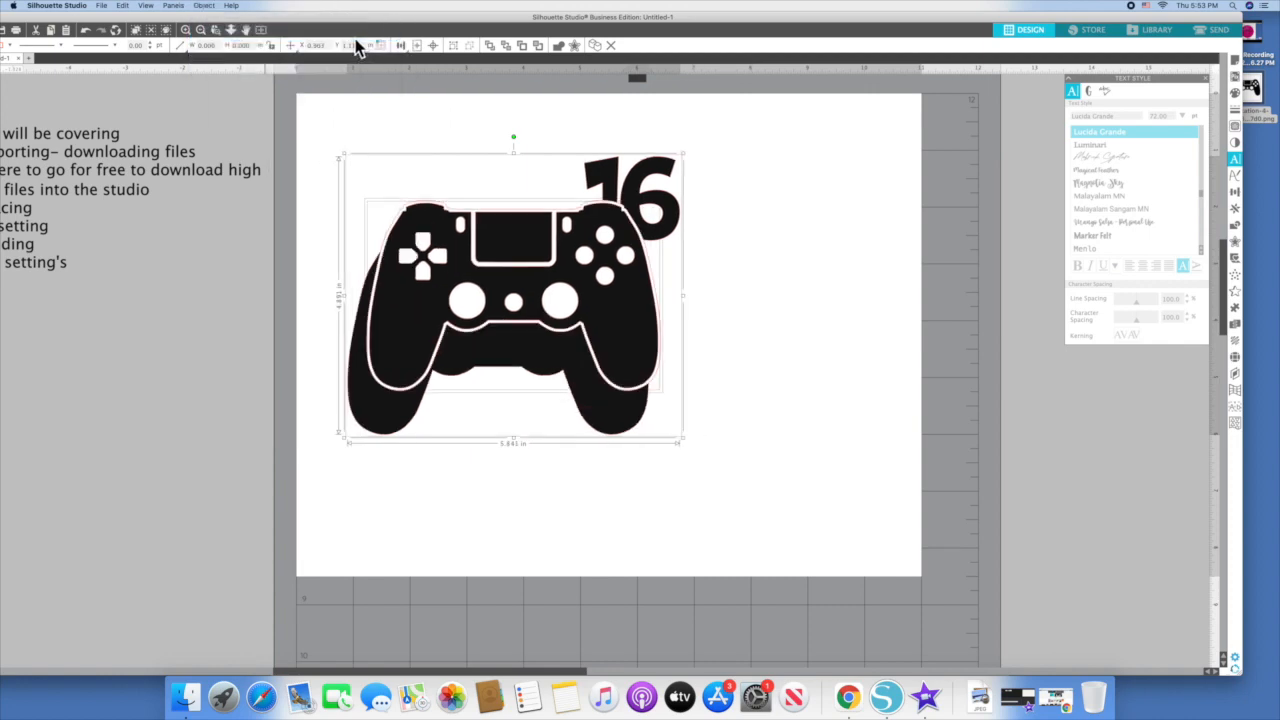
Step: Reposition the black backing with the 16 so that it sits evenly behind the white backing and the detailed controller
left_click(727, 317)
left_click_drag(632, 405, 630, 378)
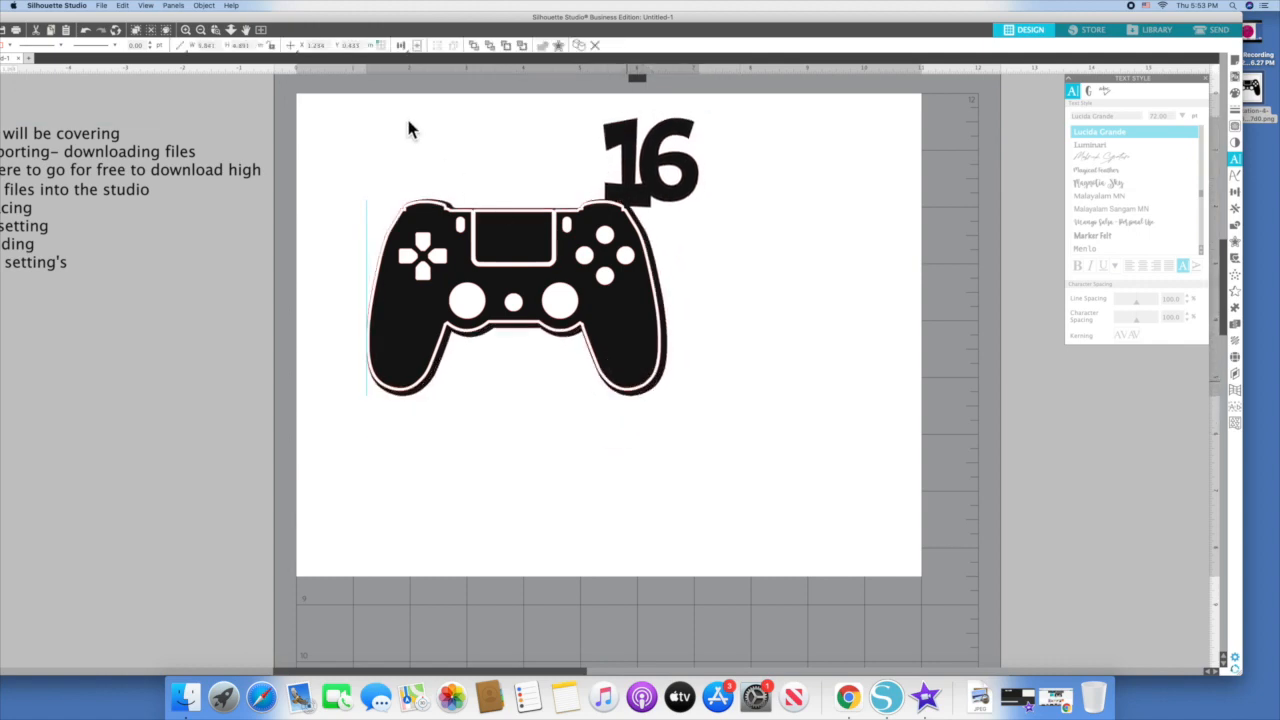
left_click(662, 280)
left_click(686, 168)
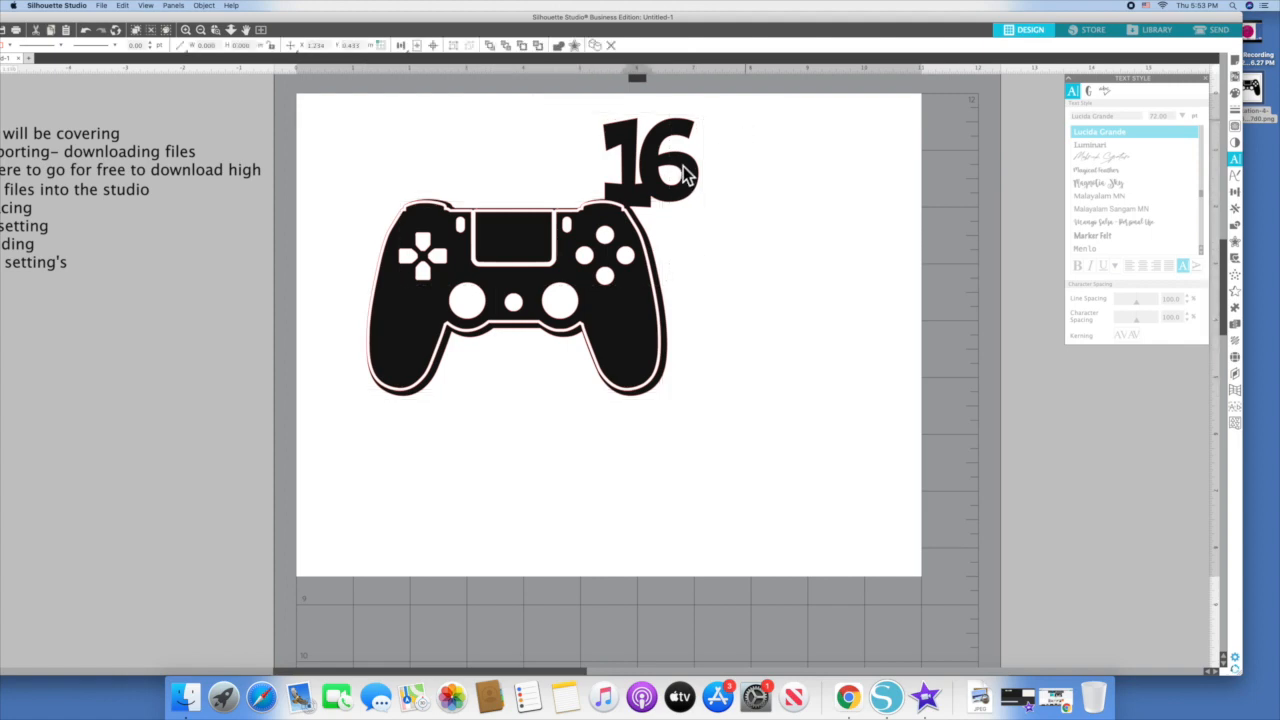
left_click(686, 168)
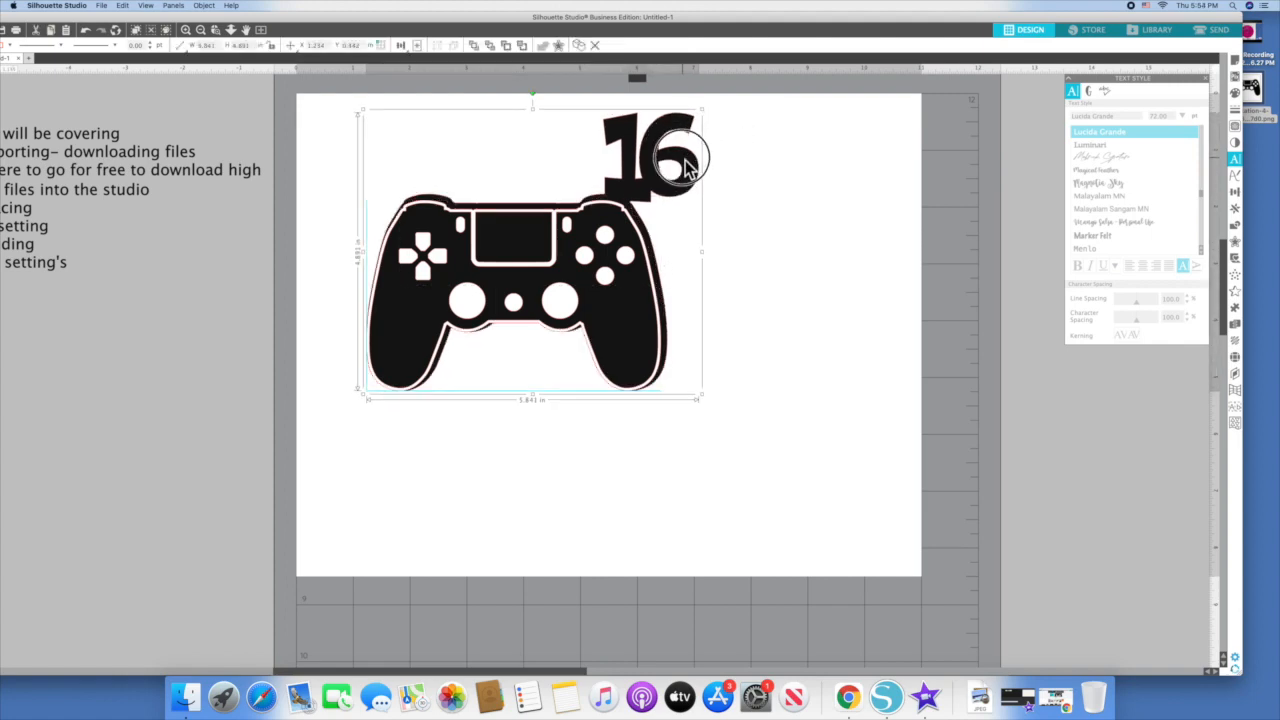
key("Left")
key("Up")
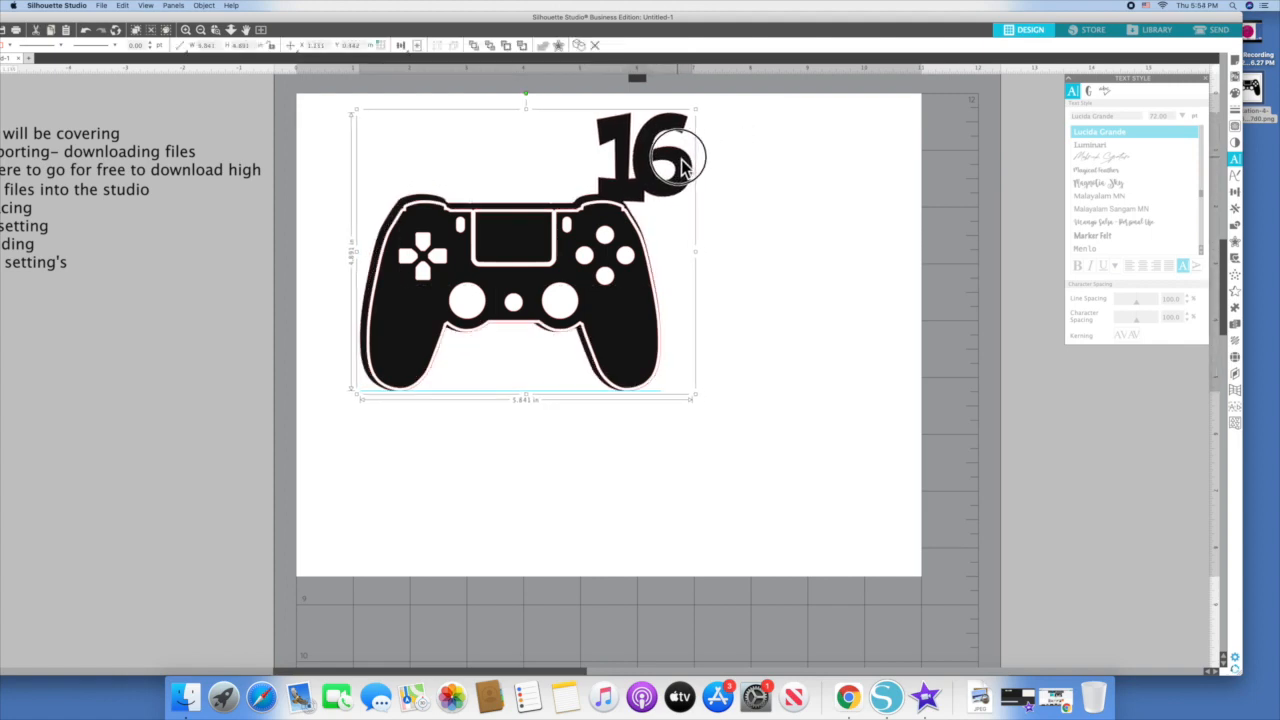
left_click(443, 120)
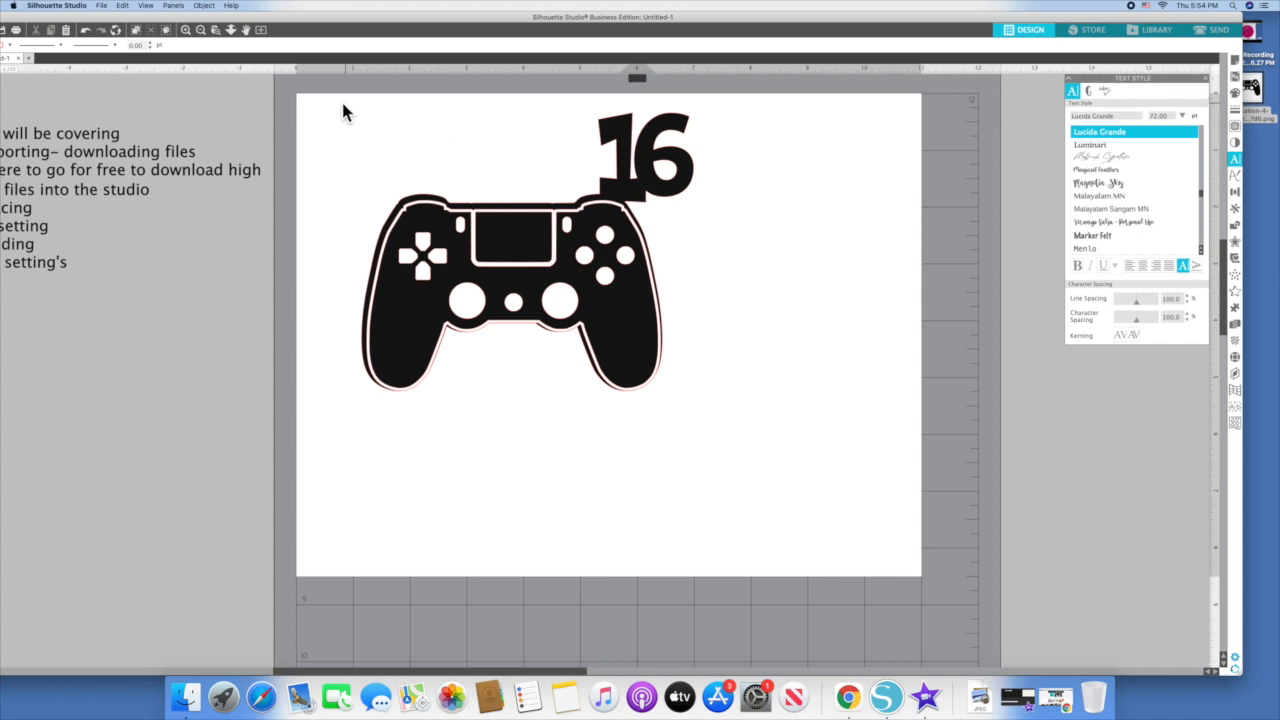
Step: Select all the layers and enlarge the whole design proportionally to about 6.38 in wide
left_click_drag(591, 86, 733, 468)
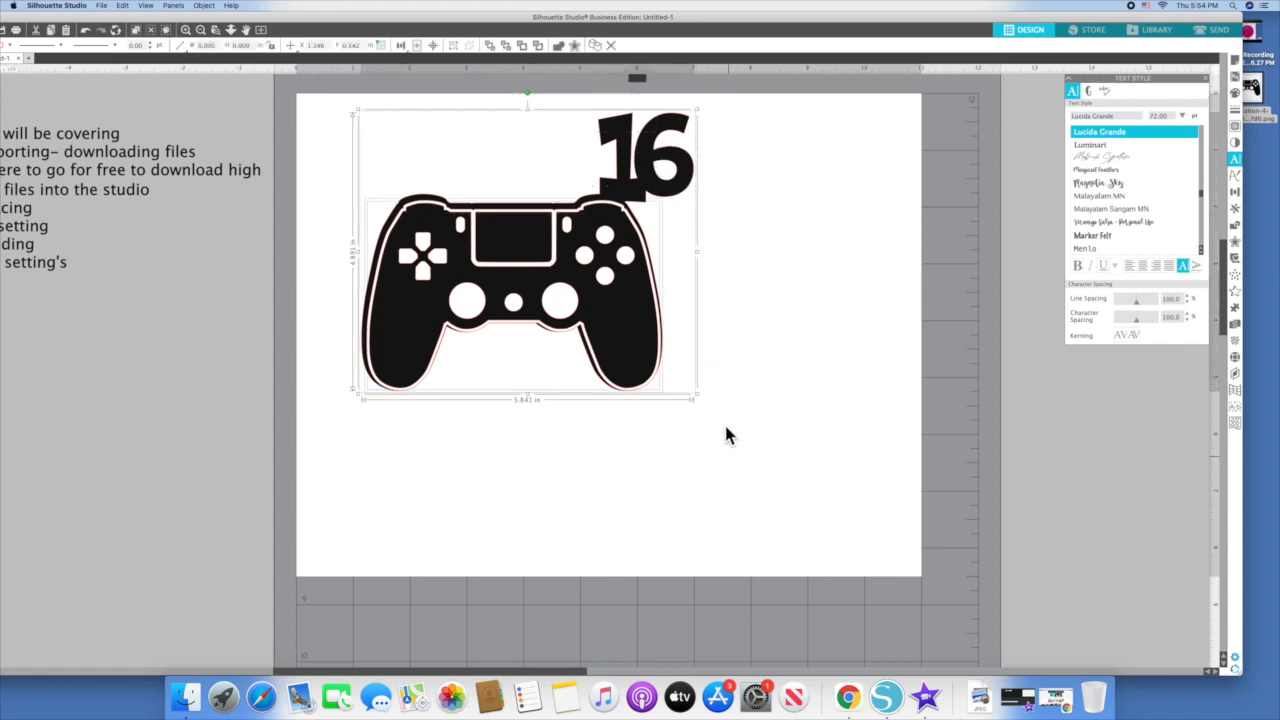
left_click_drag(698, 399, 747, 435)
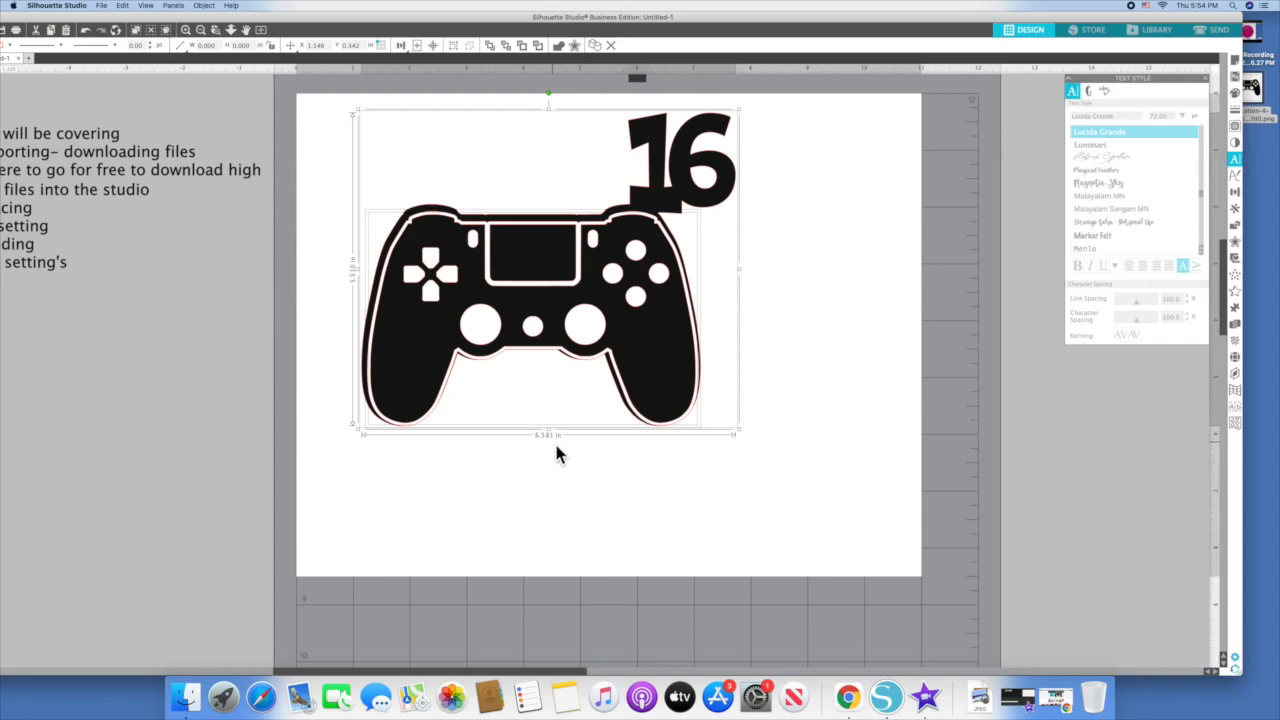
left_click(796, 402)
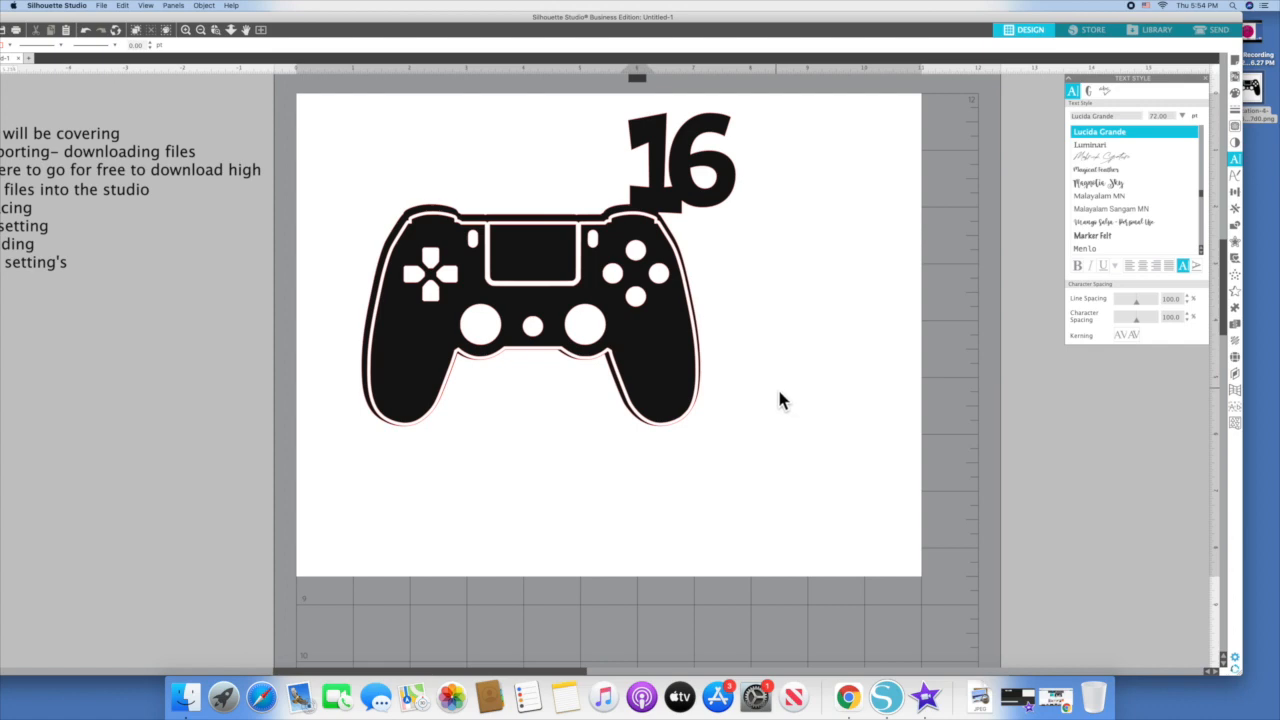
Step: Spread the detailed controller, the white backing and the black backing with the 16 apart, side by side
left_click_drag(646, 240, 897, 228)
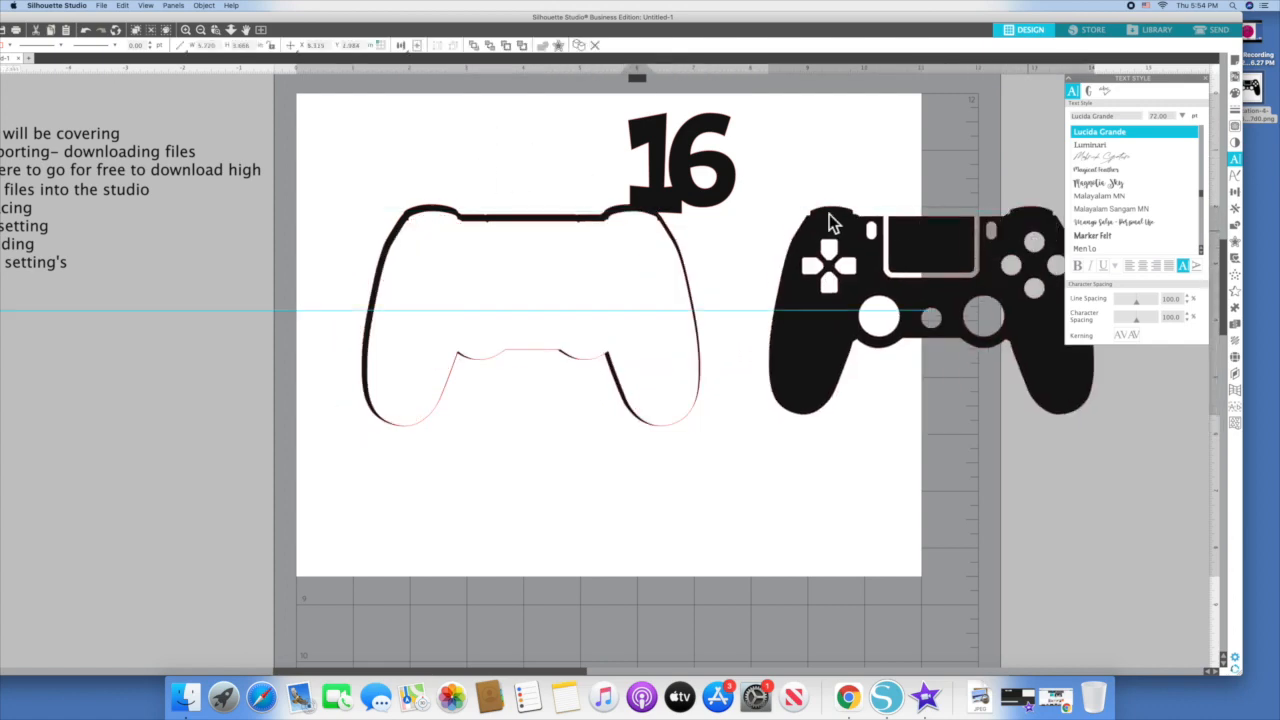
left_click_drag(652, 266, 647, 495)
left_click_drag(617, 286, 342, 288)
left_click_drag(600, 502, 683, 228)
left_click_drag(871, 214, 886, 197)
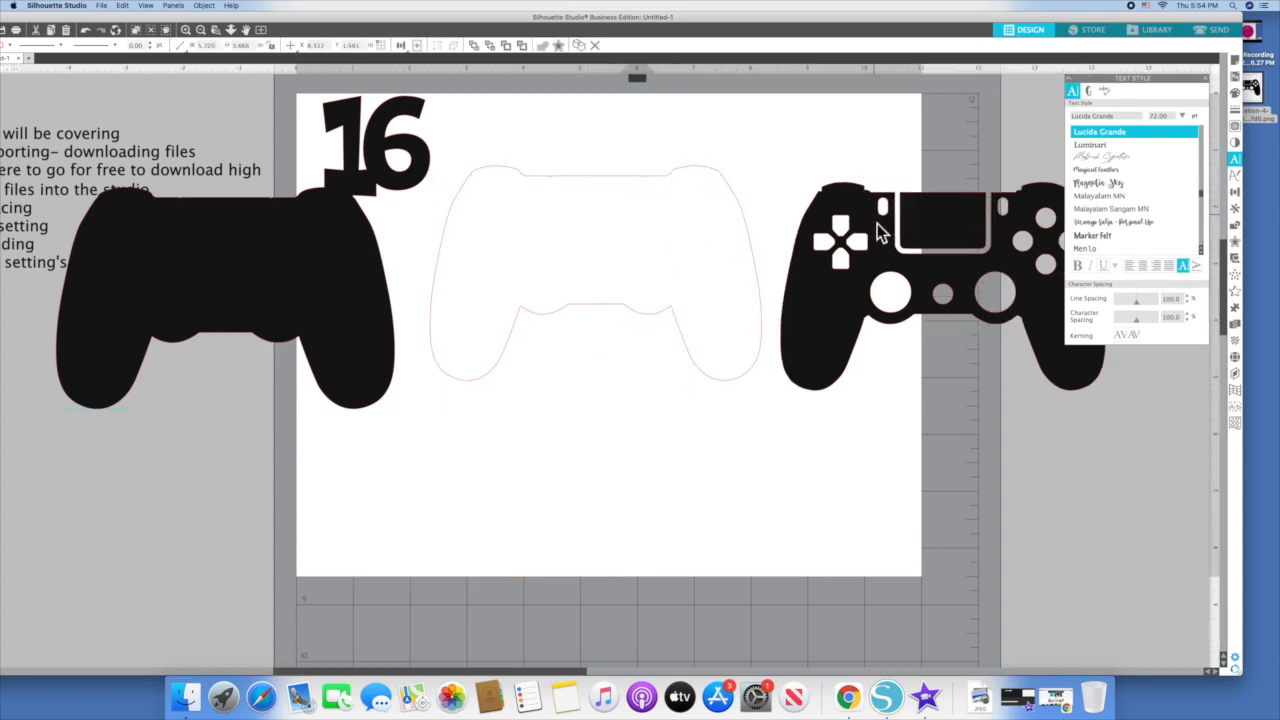
left_click(754, 180)
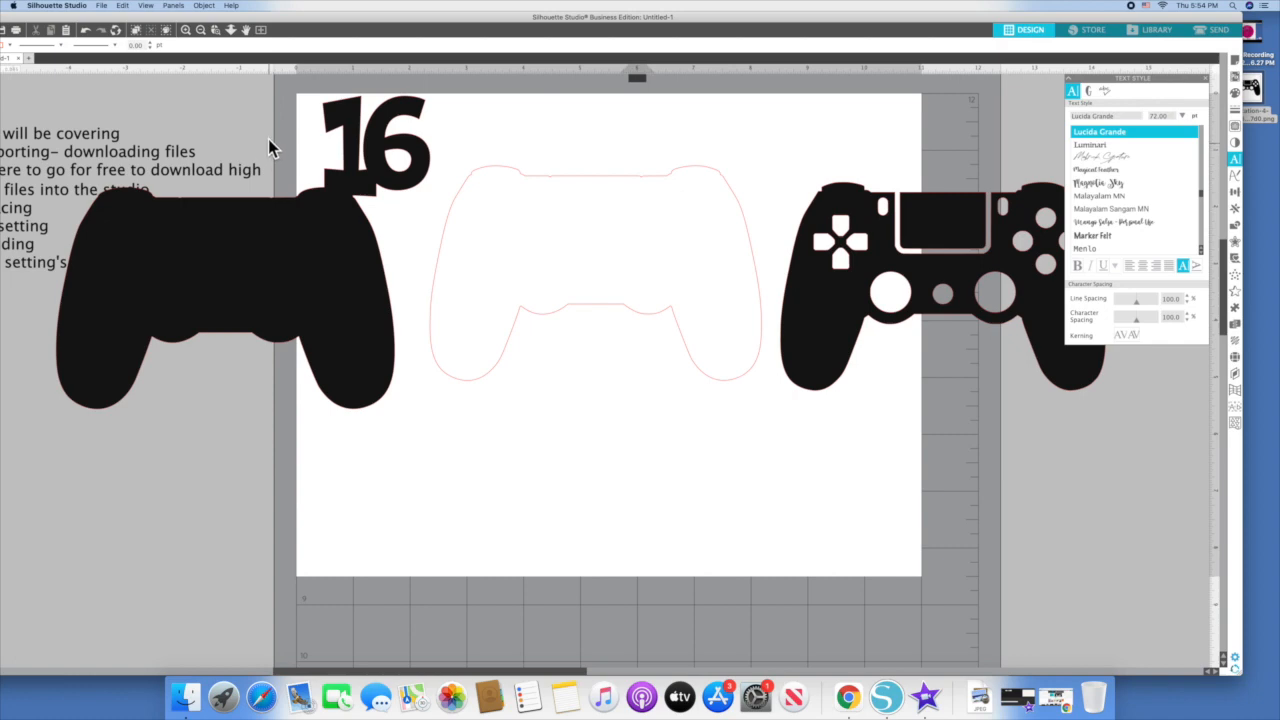
Step: Move the white backing off the page and bring the black backing and the detailed controller side by side on the page
left_click_drag(643, 237, 15, 500)
left_click_drag(323, 280, 500, 294)
left_click_drag(843, 206, 610, 236)
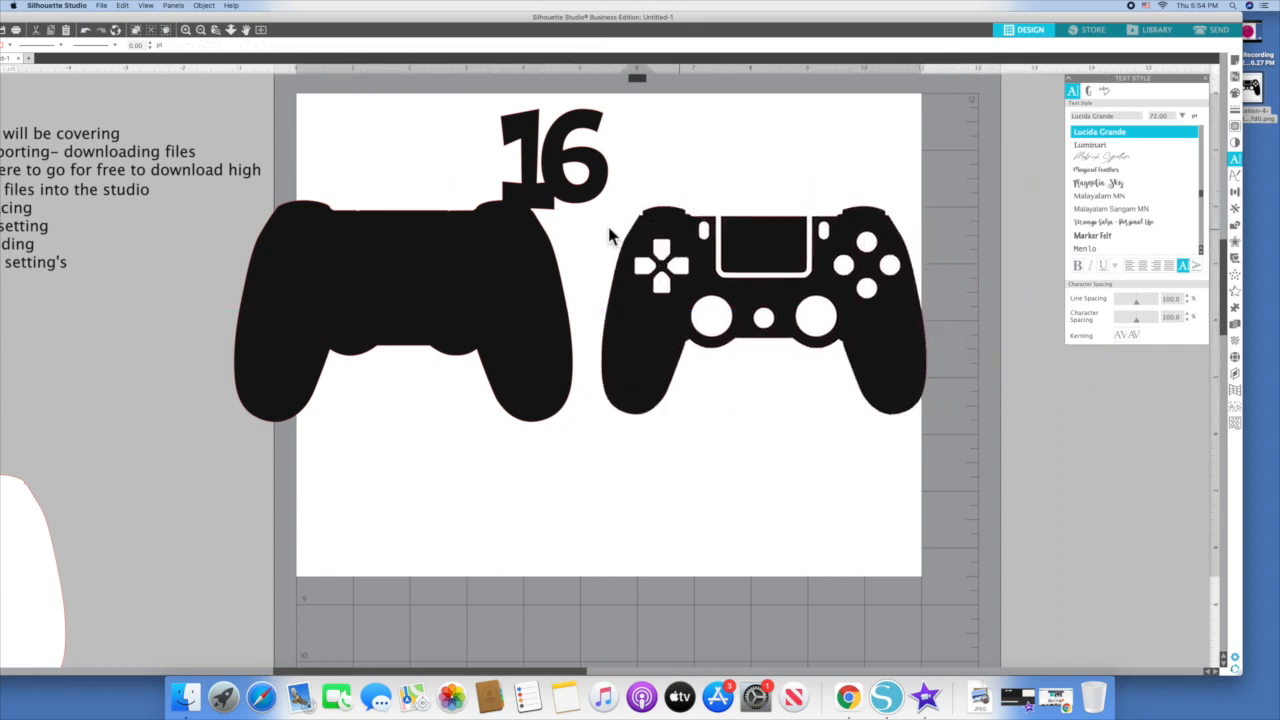
Step: Set the page's media size to 12x12
left_click(1238, 63)
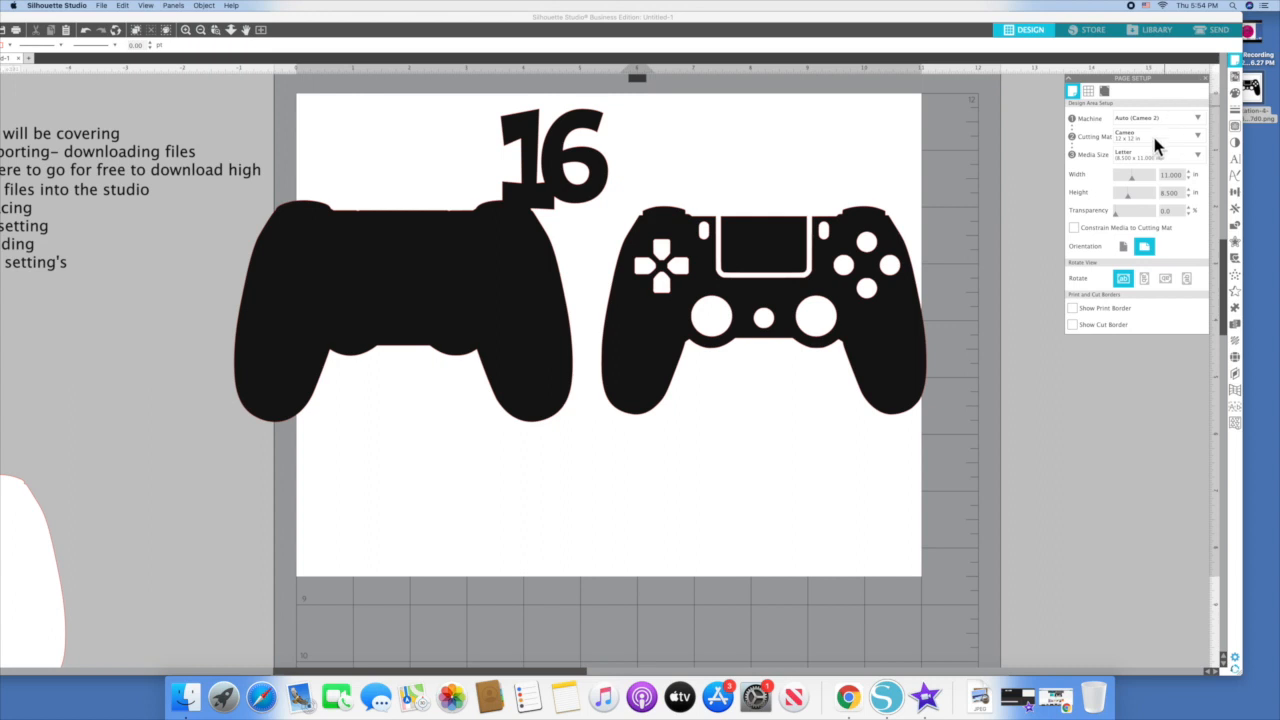
left_click(1123, 159)
left_click(1186, 157)
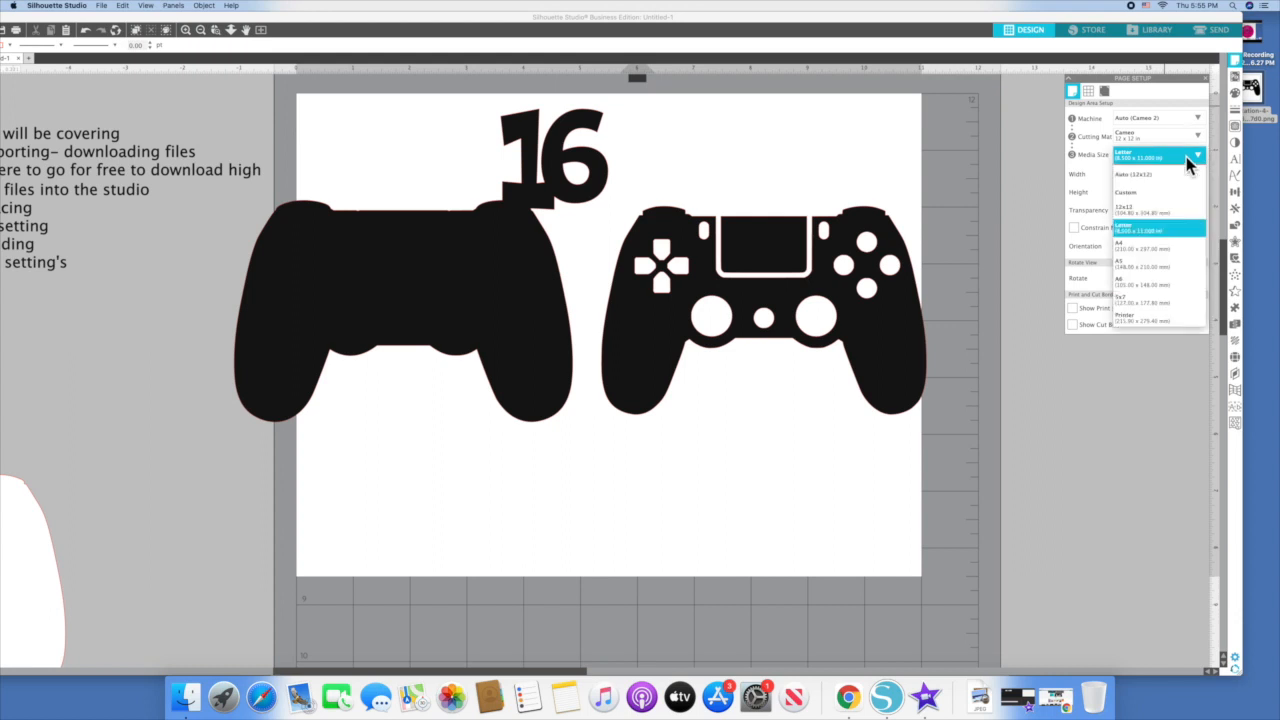
left_click(1160, 208)
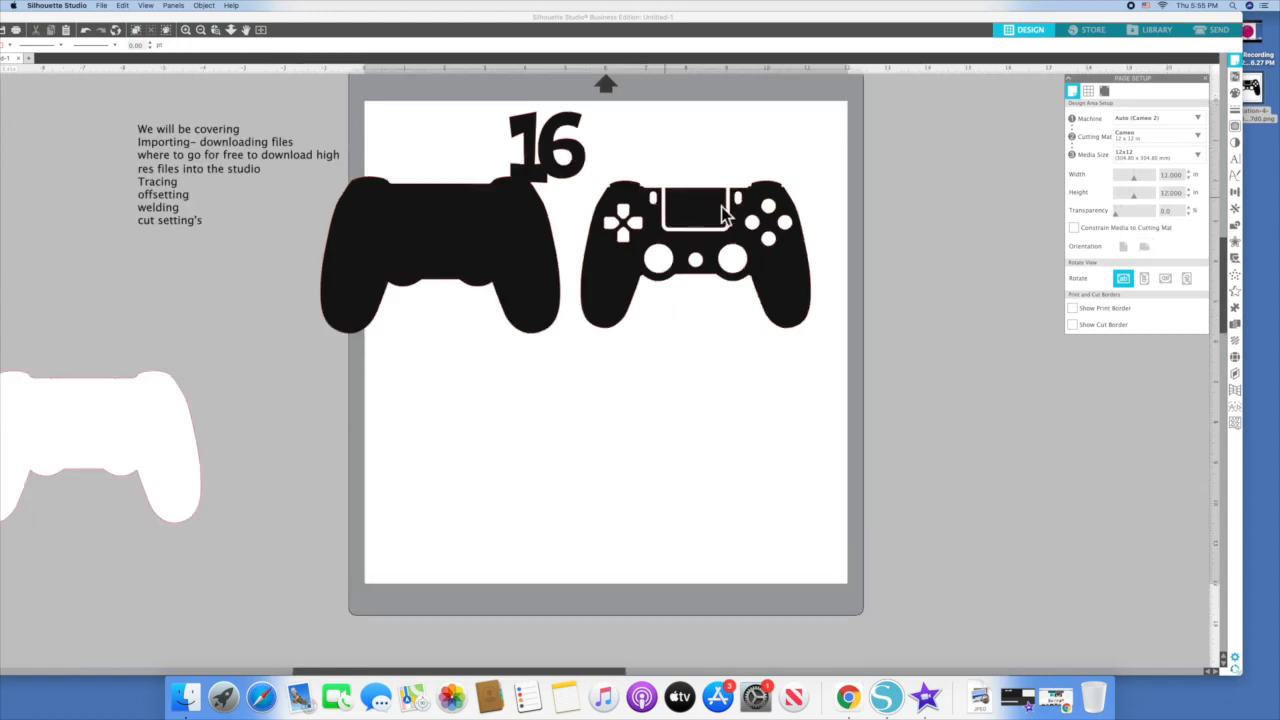
Step: Arrange the black backing with the 16 above the detailed controller so both fit fully on the page
left_click_drag(780, 209, 615, 400)
left_click_drag(500, 251, 626, 255)
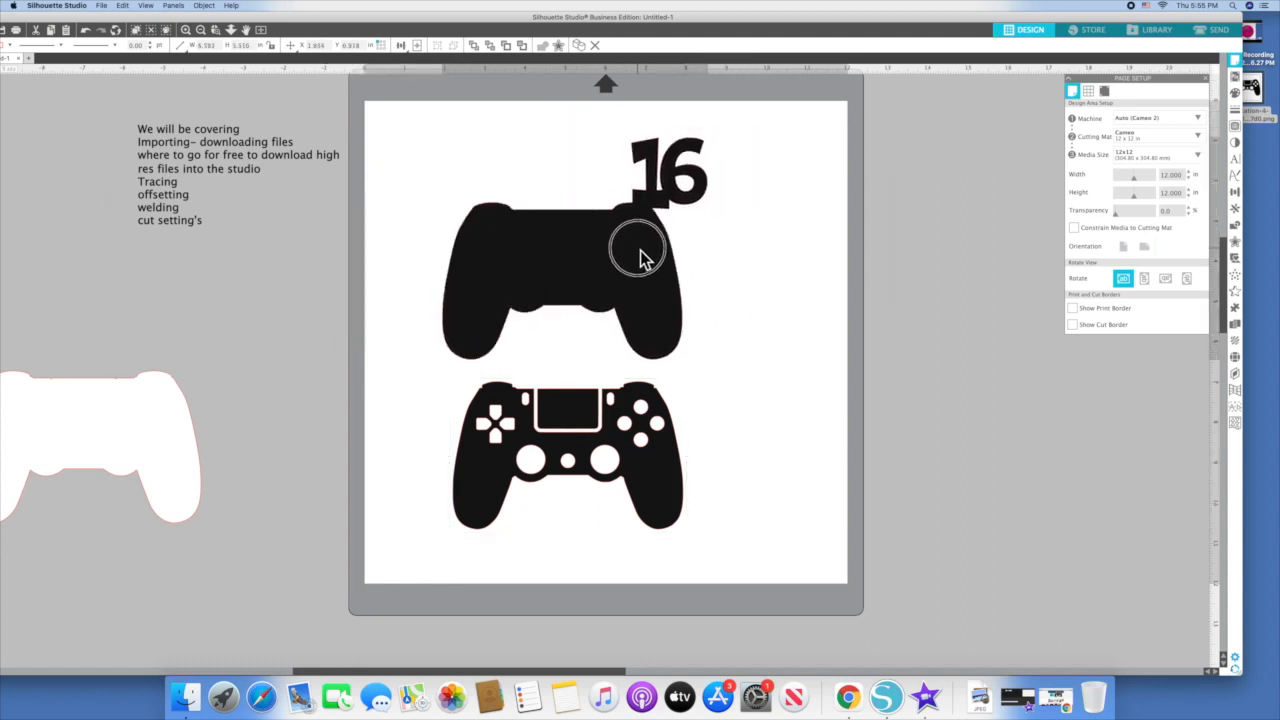
left_click(691, 420)
left_click_drag(691, 420, 733, 420)
left_click(657, 323)
mouse_move(665, 335)
left_mouse_down()
mouse_move(657, 317)
mouse_move(659, 347)
left_mouse_up()
left_click_drag(702, 401, 708, 396)
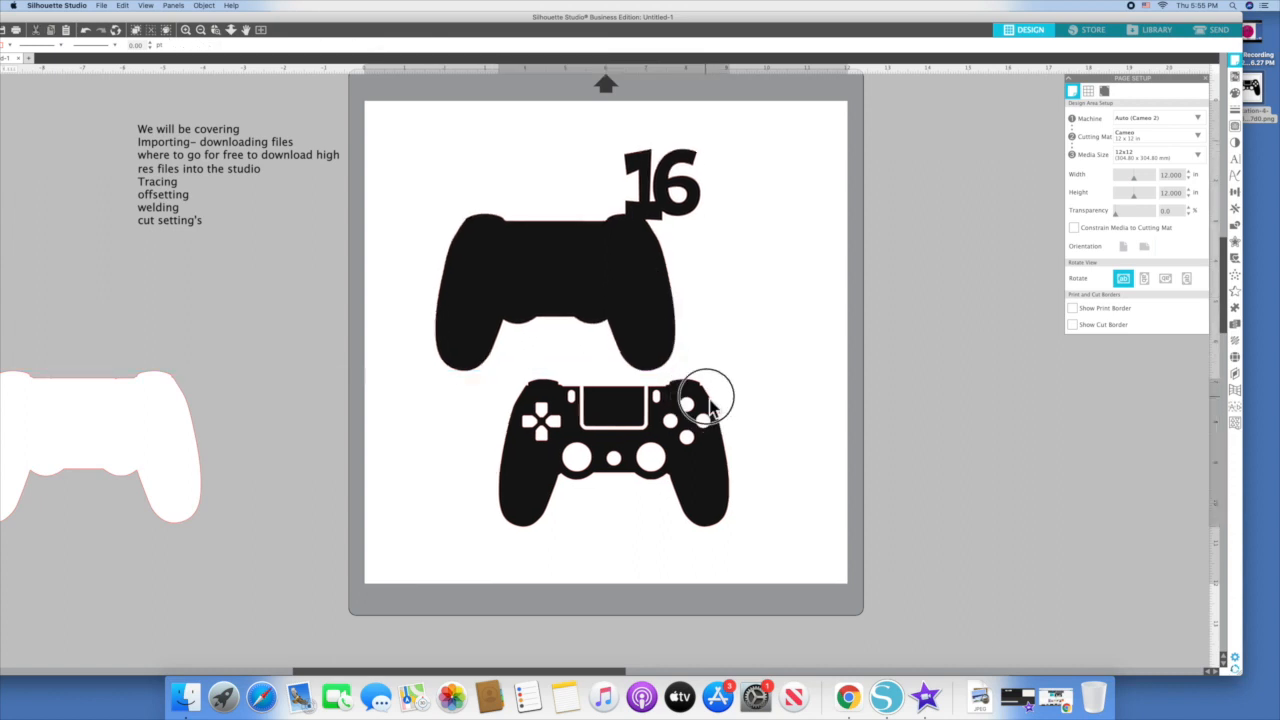
left_click(787, 293)
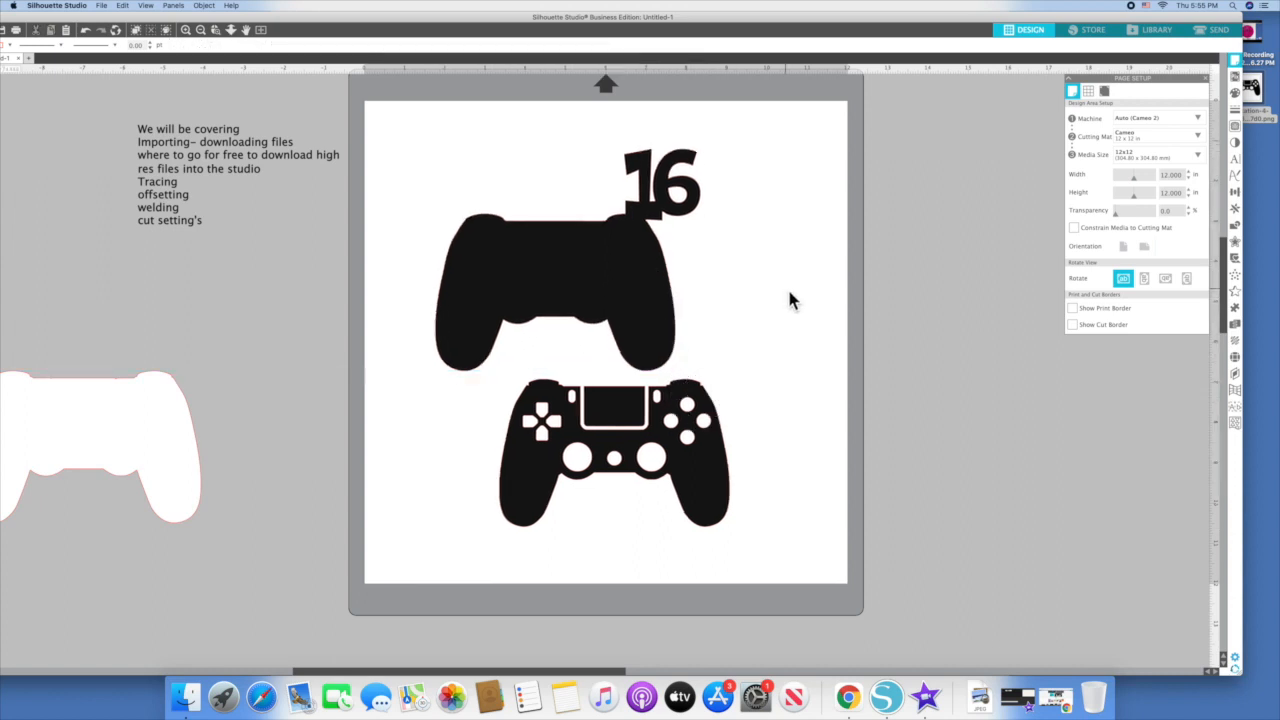
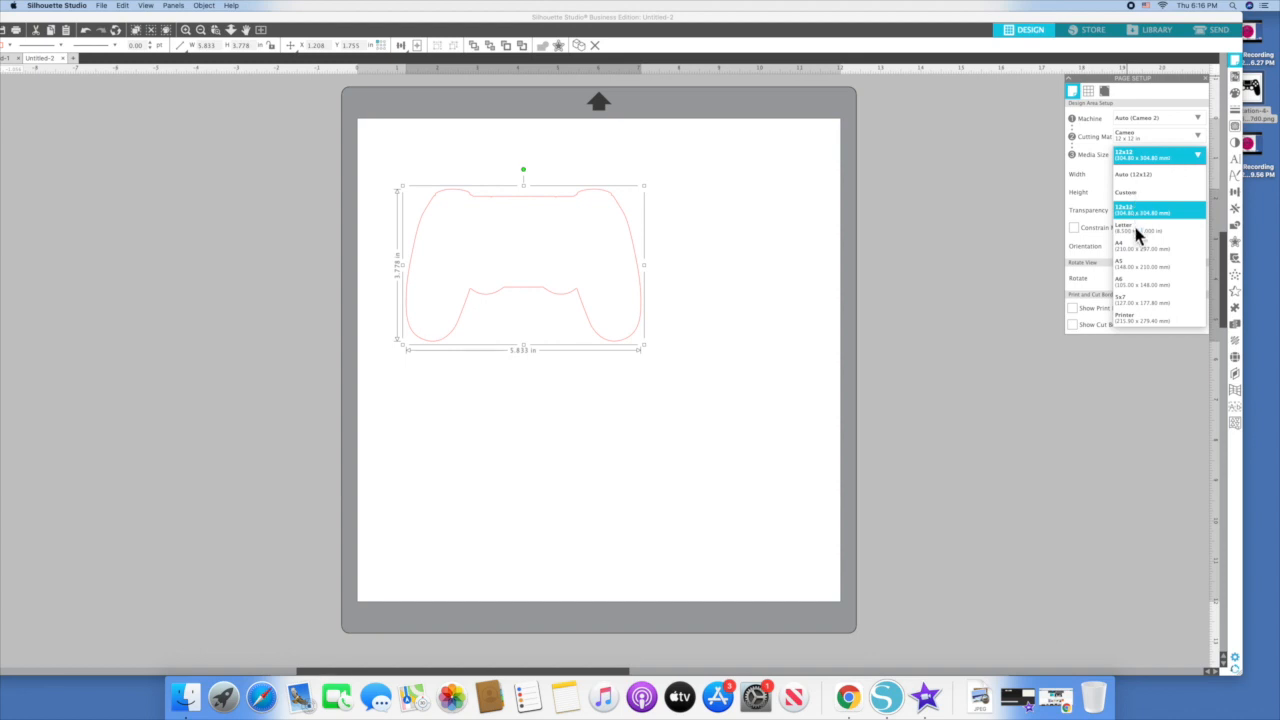
Step: Set the white backing's page to Letter in landscape orientation and move the outline closer to the page's upper-left corner
left_click(1134, 224)
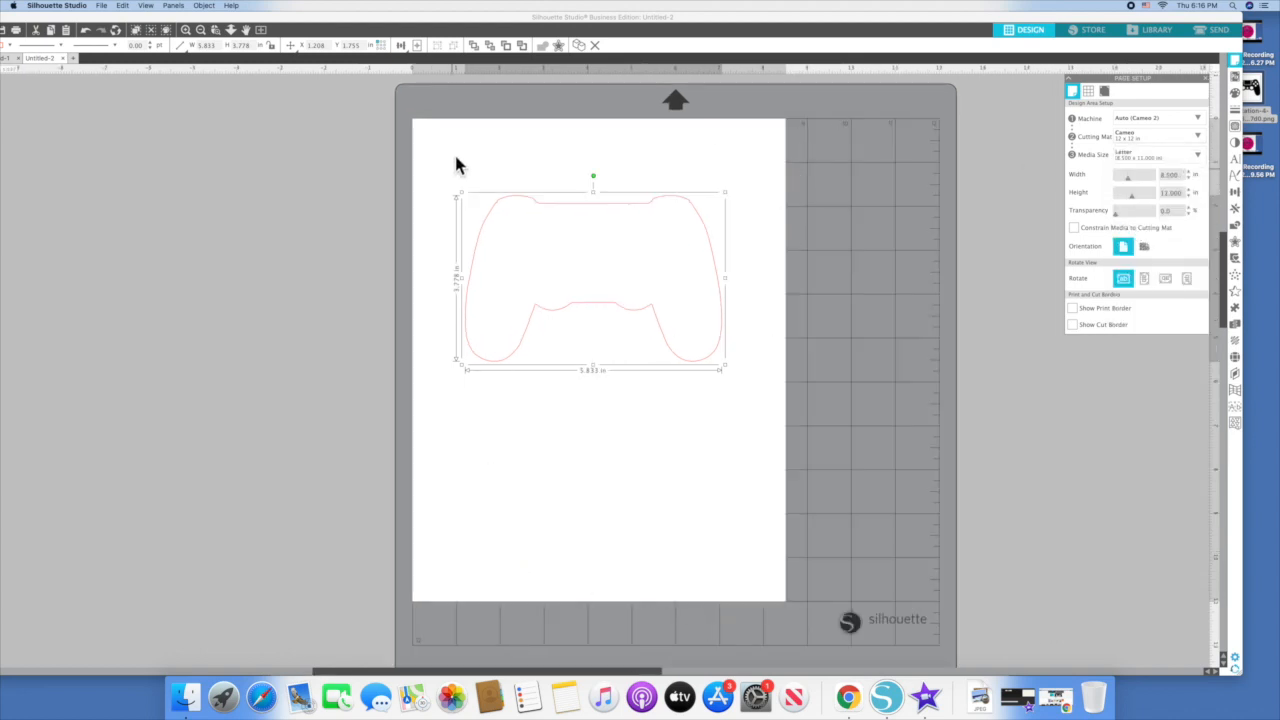
left_click(1148, 248)
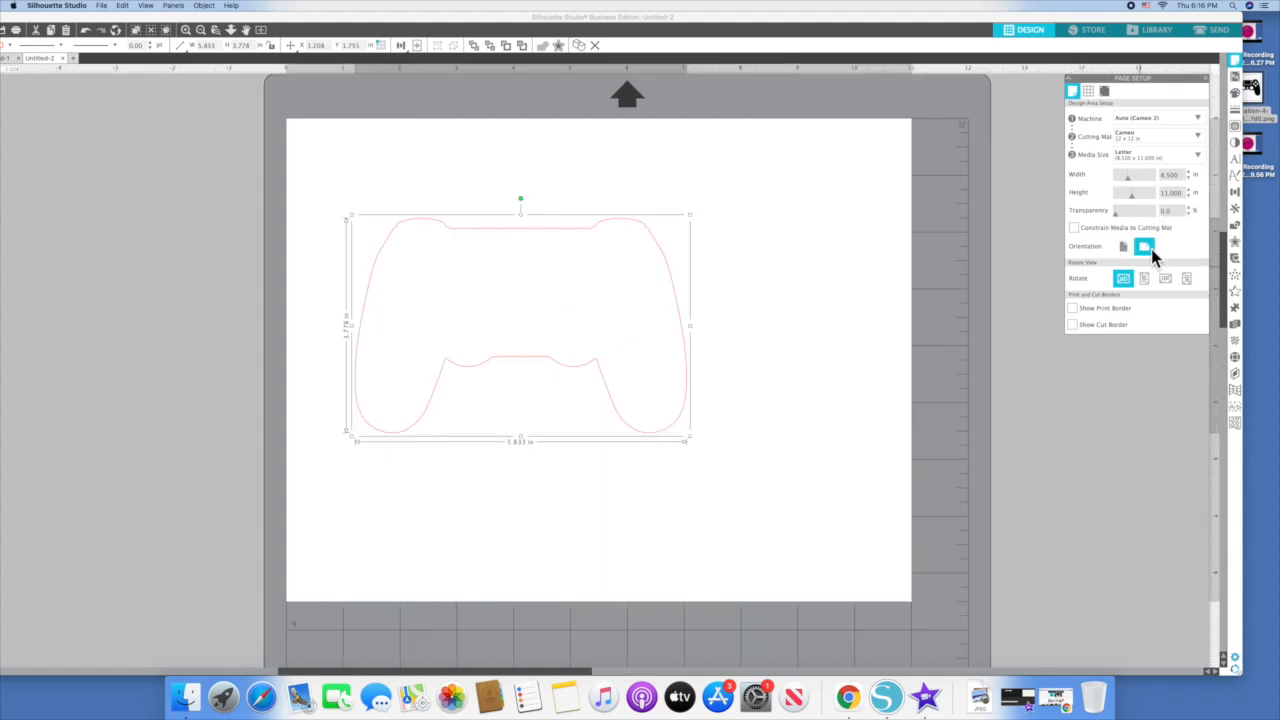
left_click(716, 219)
left_click_drag(629, 220, 601, 178)
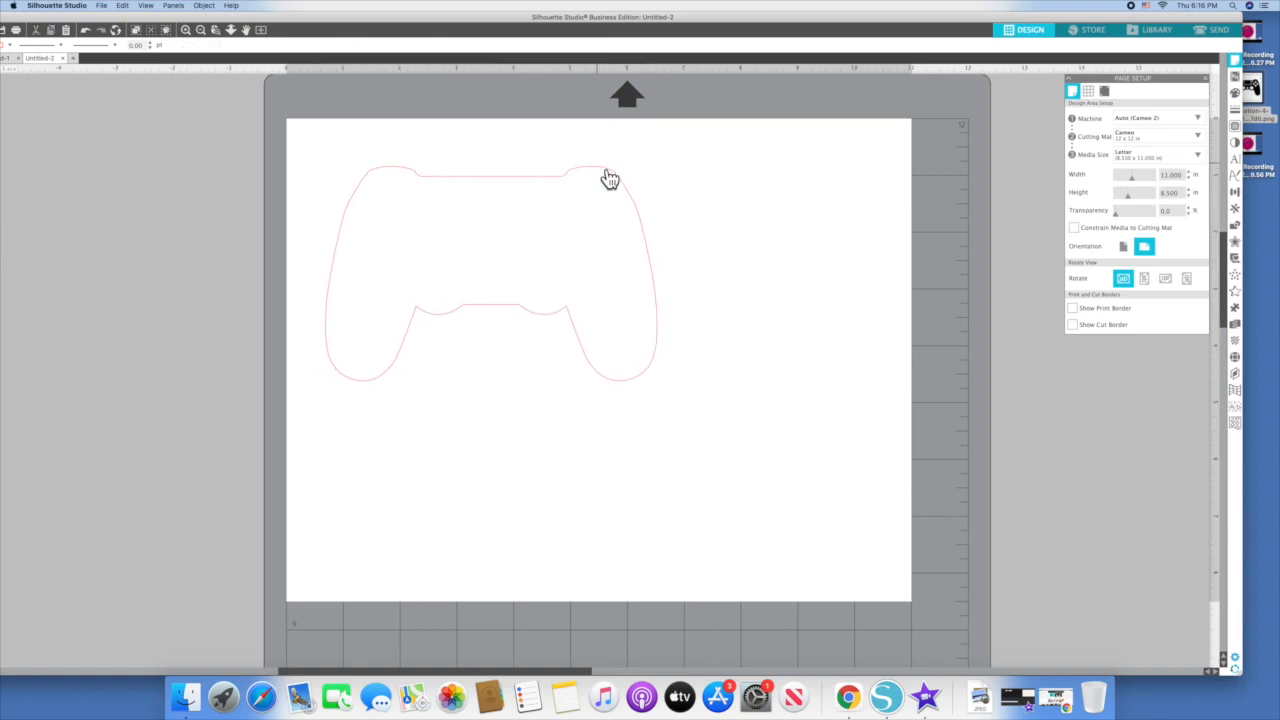
Step: Return to the Untitled-1 design, set its Coverstock, Heavy cut speed to 7 and send the black layers to the Cameo 2
left_click_drag(488, 15, 525, 20)
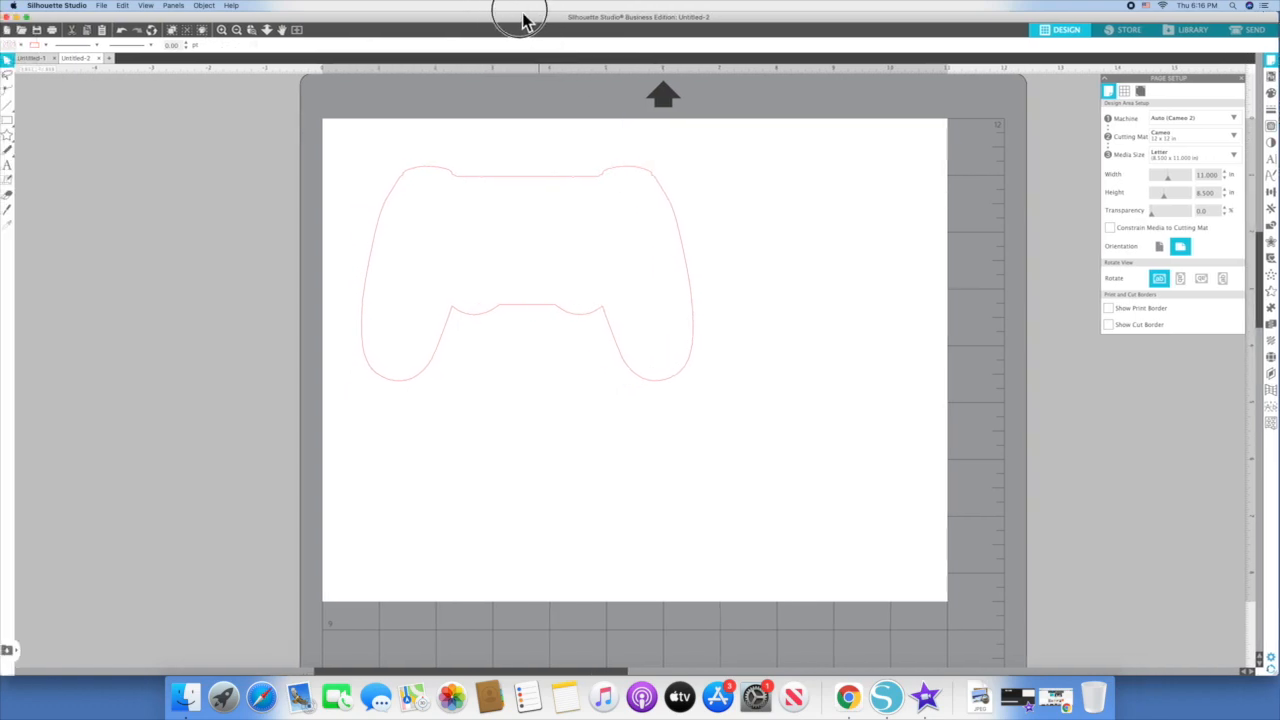
left_click(42, 60)
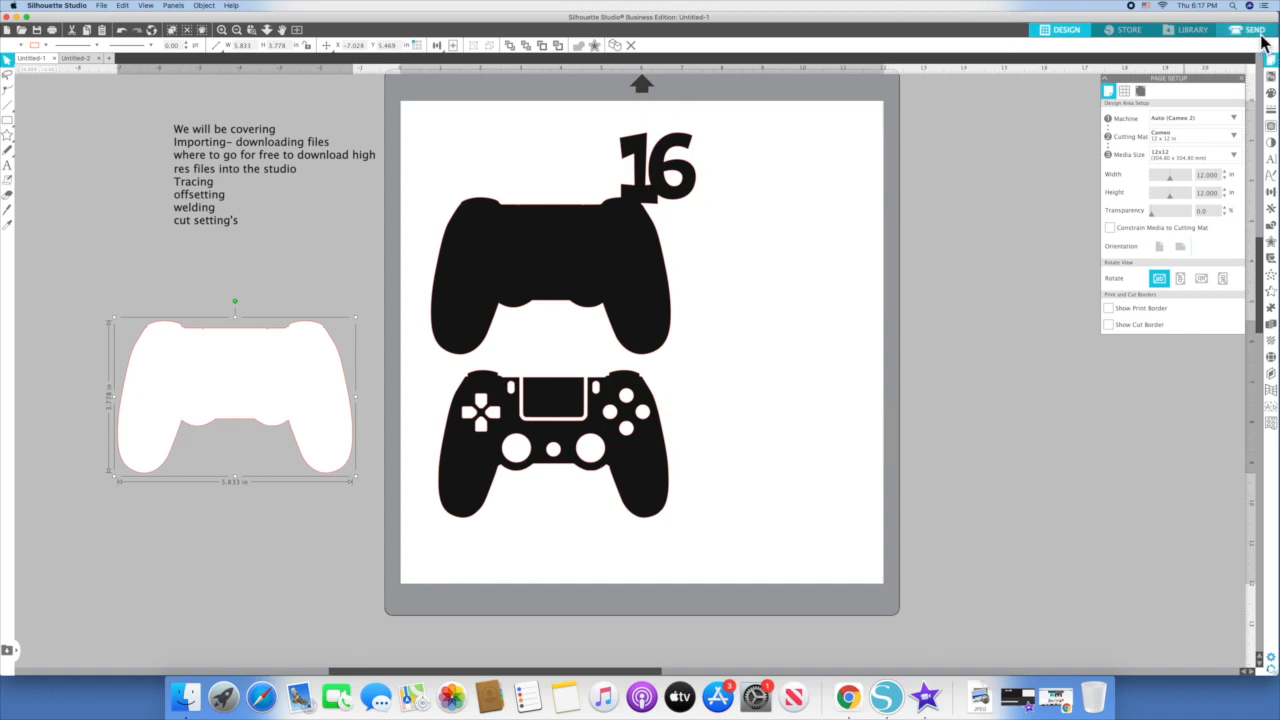
left_click(1258, 32)
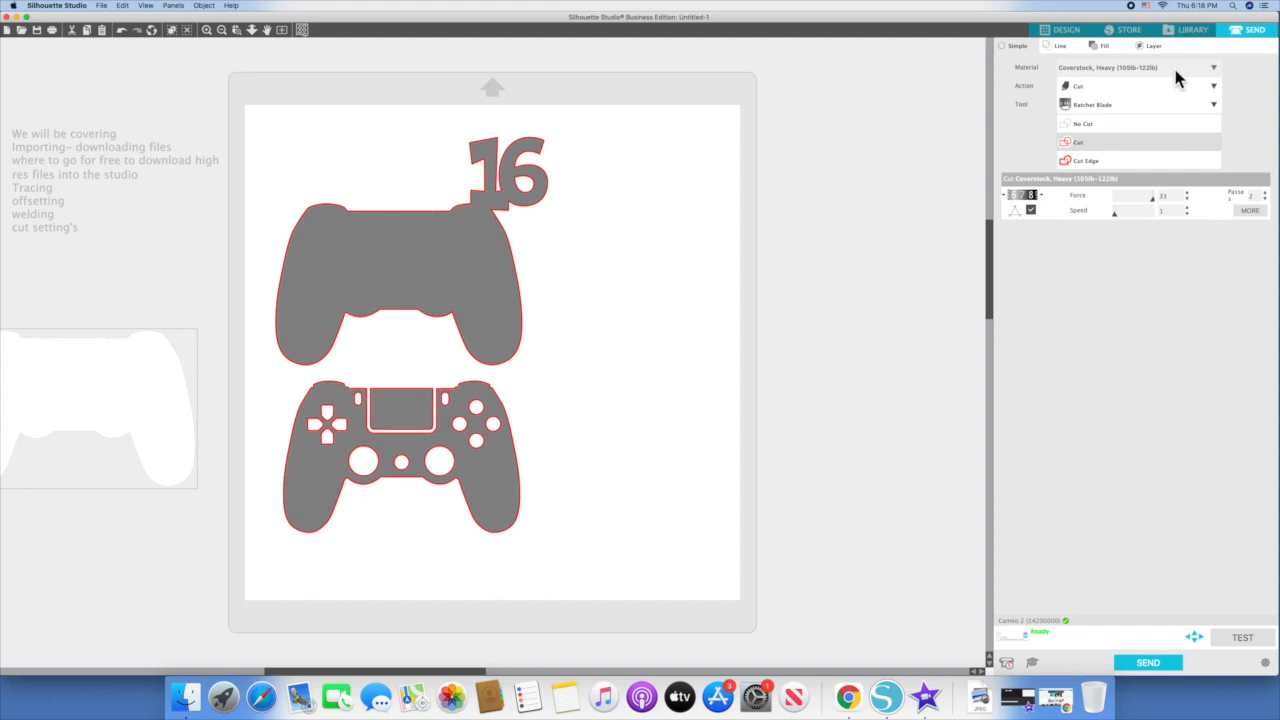
left_click(1188, 207)
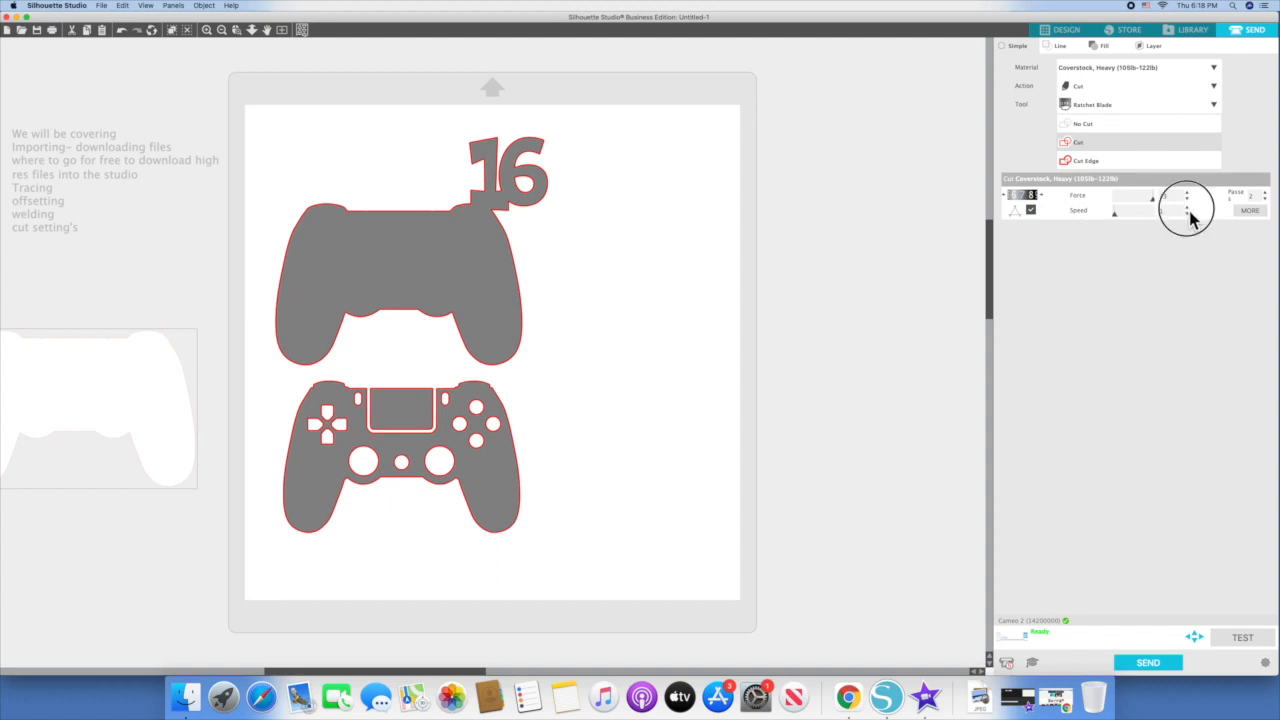
left_click(1188, 207)
left_click(1188, 207)
left_click(1188, 207)
left_click(1188, 207)
left_click(1188, 207)
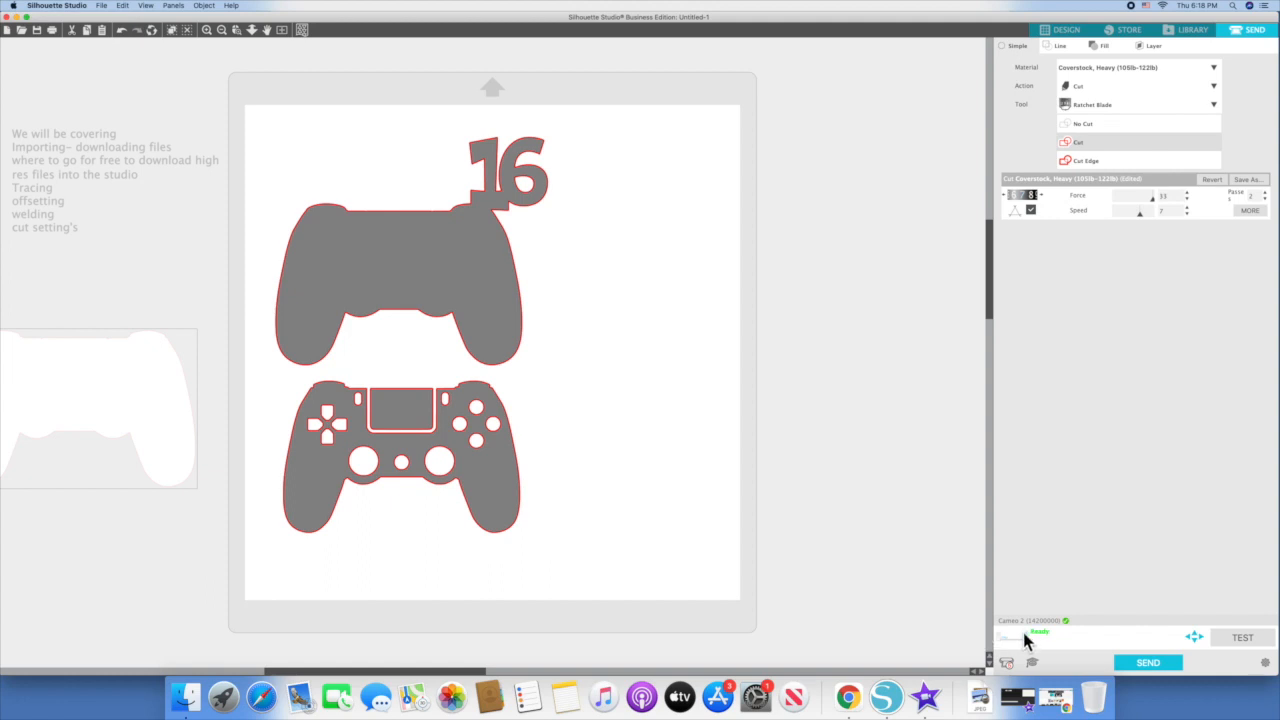
left_click(1160, 664)
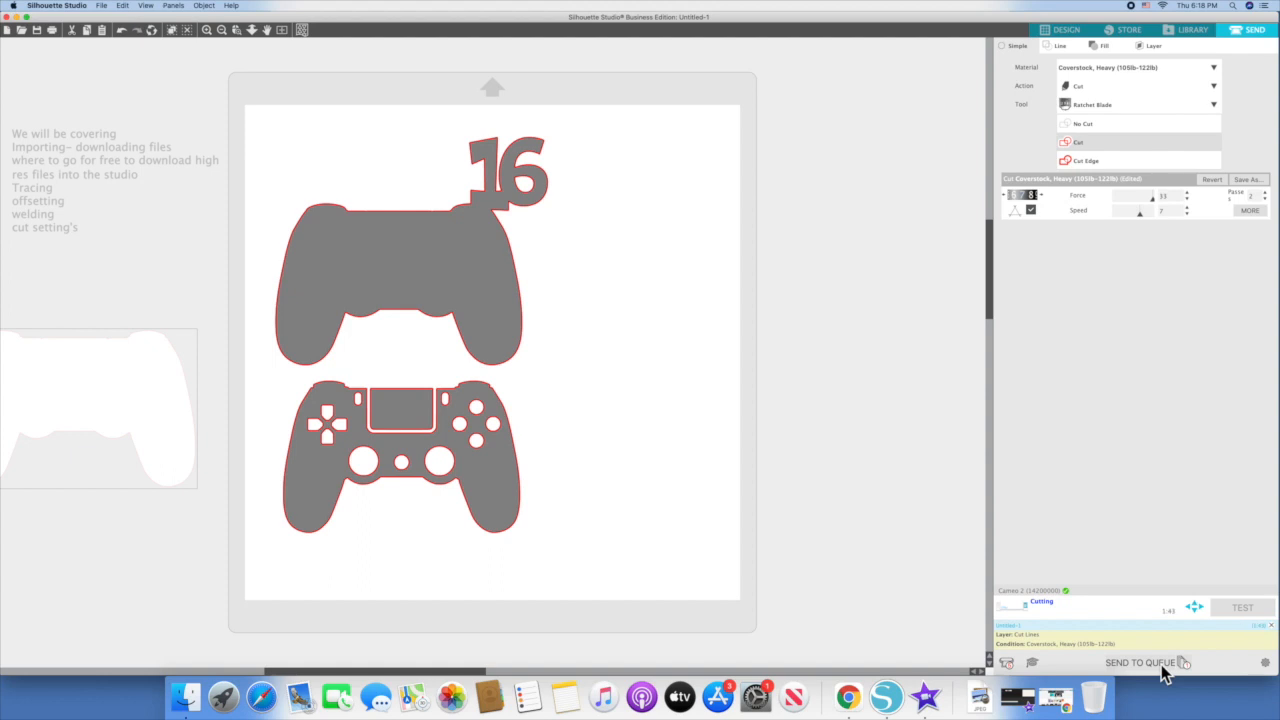
Step: Choose the last Cameo 3 in the device list as the cutting machine and send the black layers to it
left_click(1008, 665)
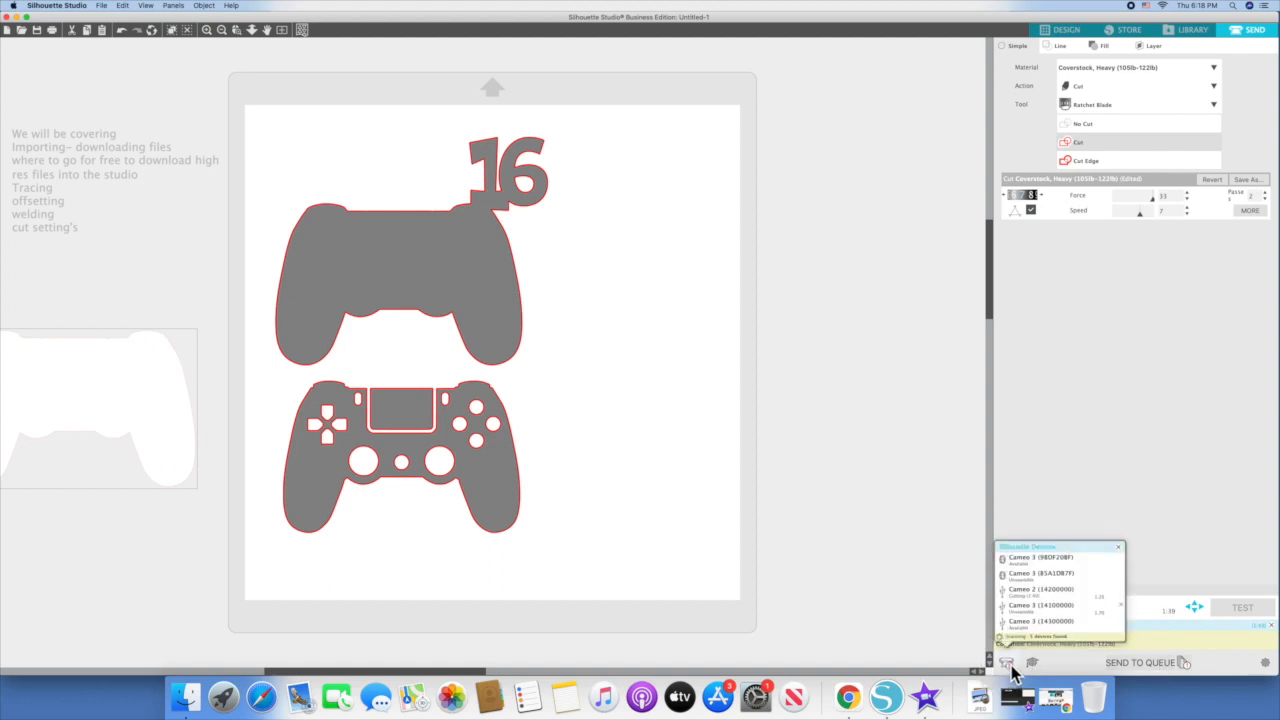
left_click(1052, 624)
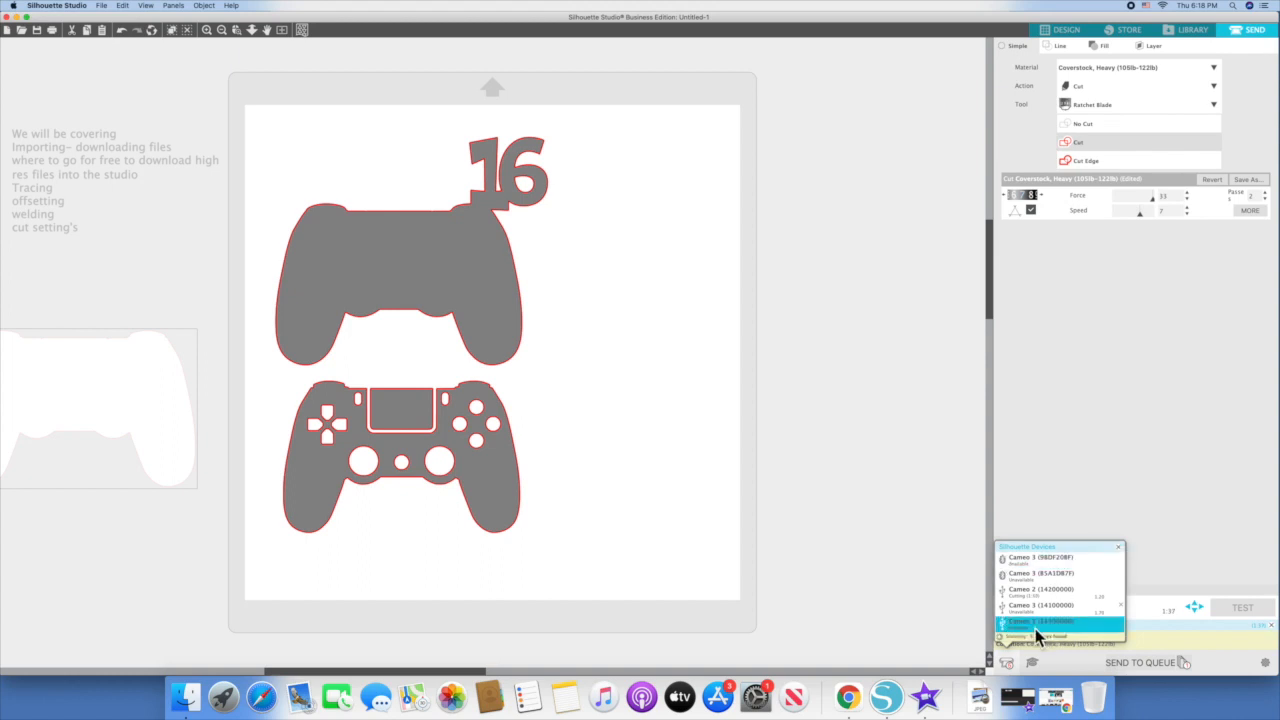
left_click(1035, 628)
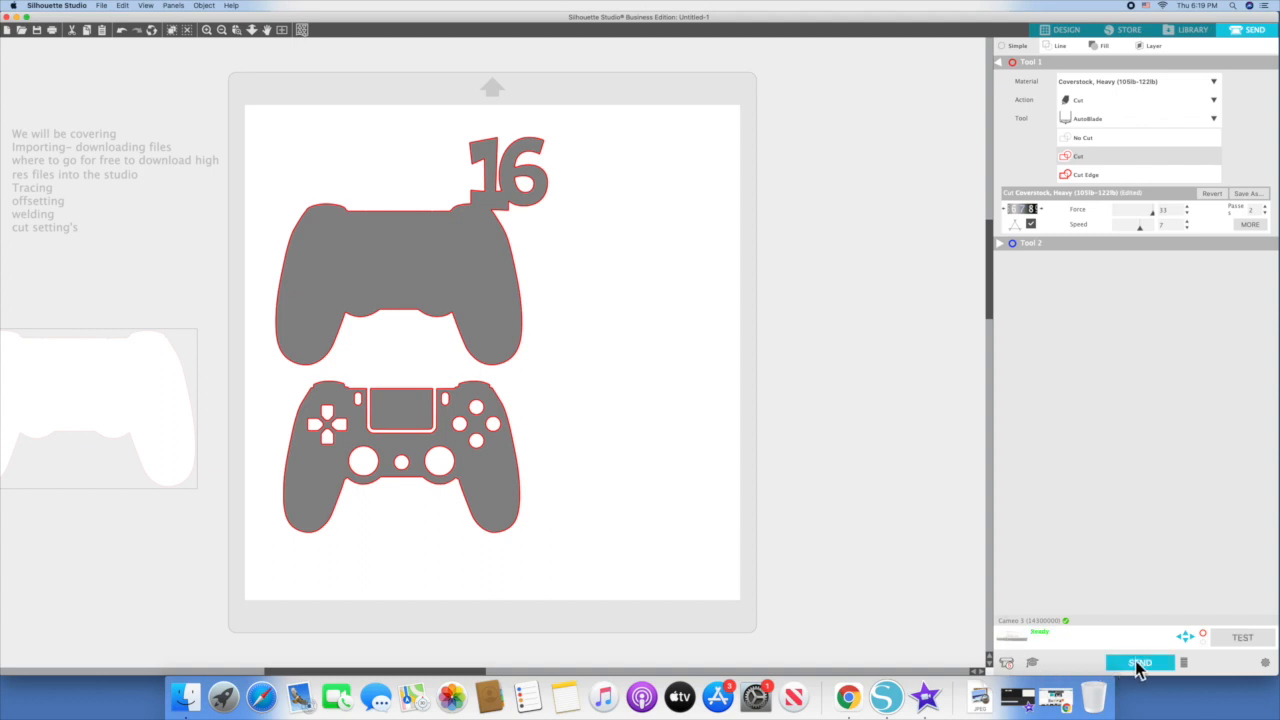
left_click(1148, 668)
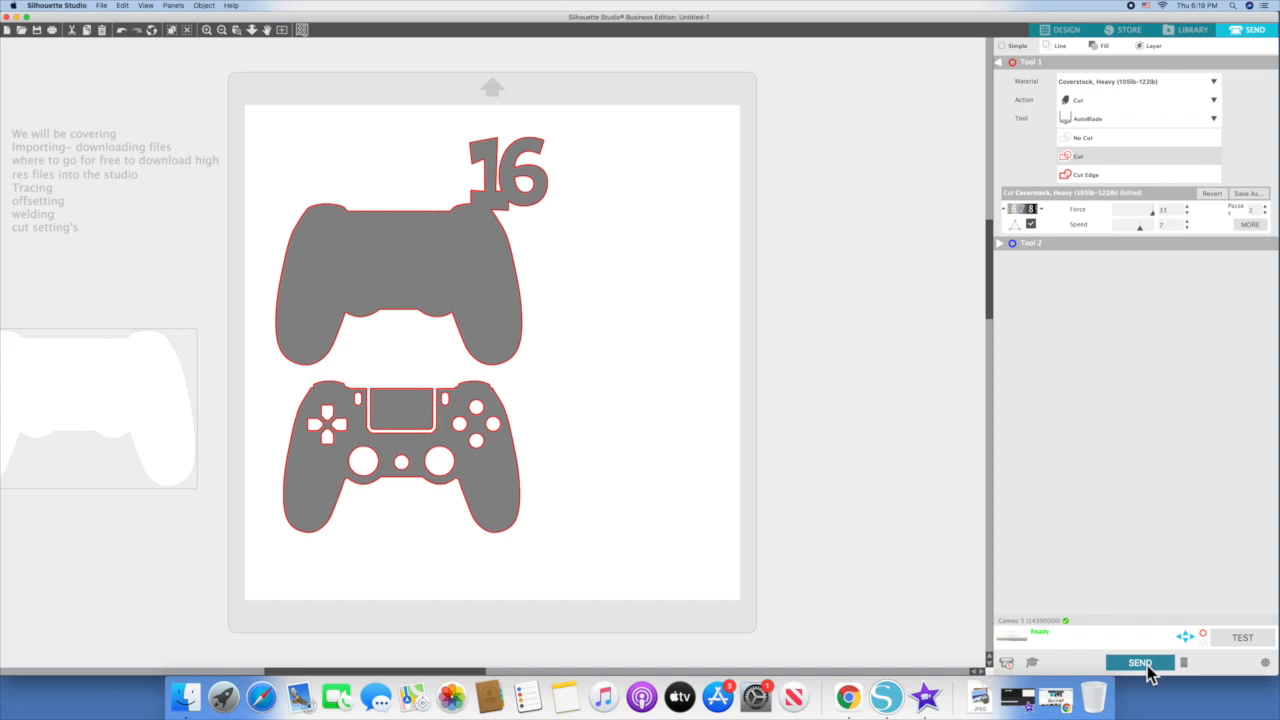